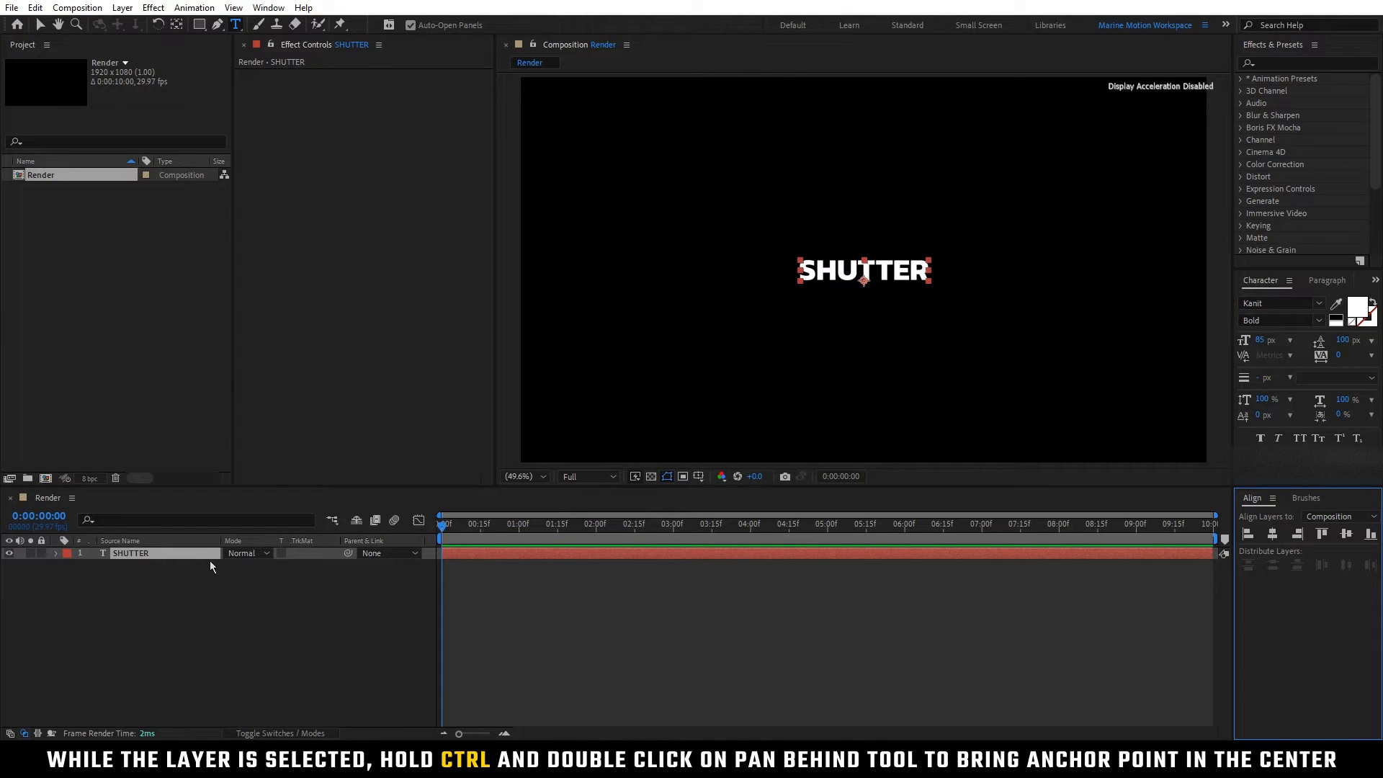
Step: Centre the SHUTTER layer's anchor point on the text and pre-compose the layer as Text
{"action": "double_click", "coordinate": [177, 23], "text": "ctrl"}
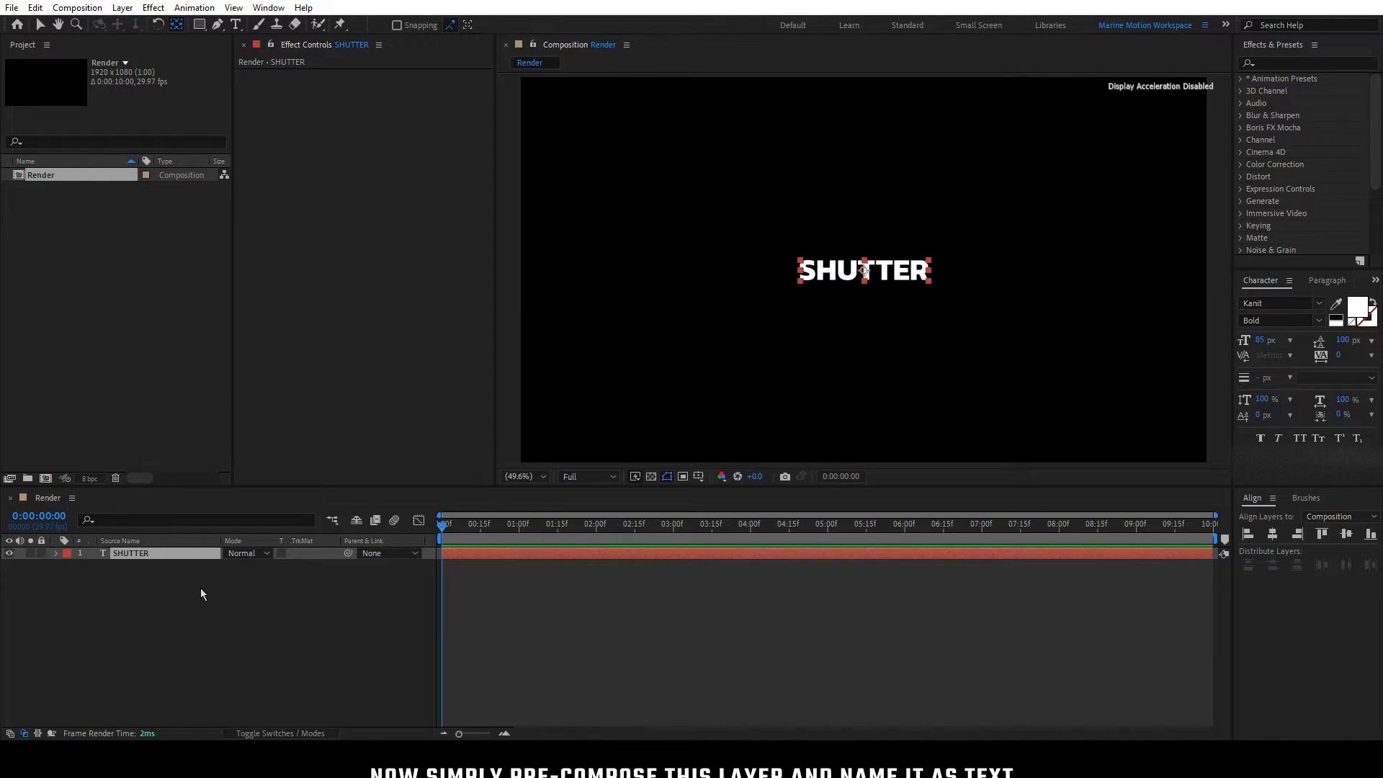
{"action": "right_click", "coordinate": [165, 558]}
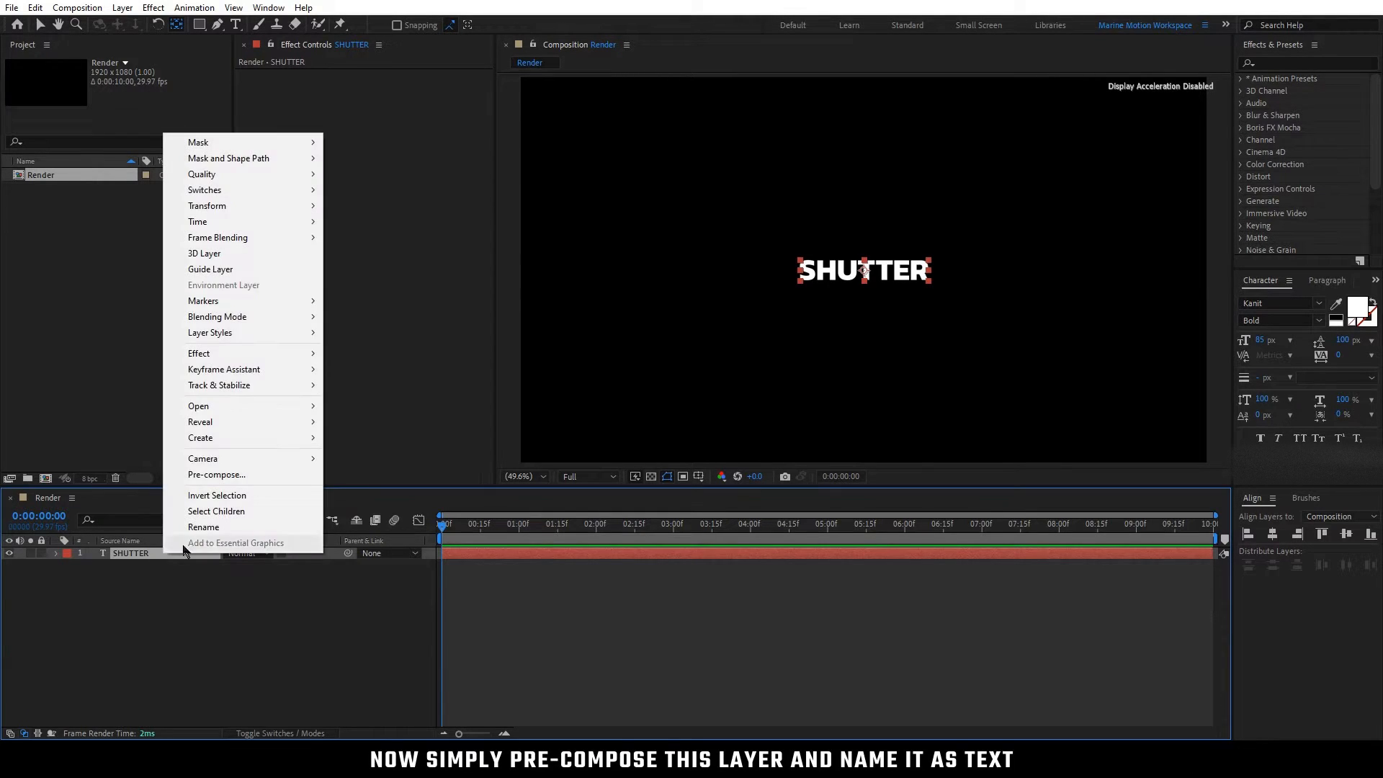
{"action": "left_click", "coordinate": [238, 473]}
{"action": "type", "text": "Text"}
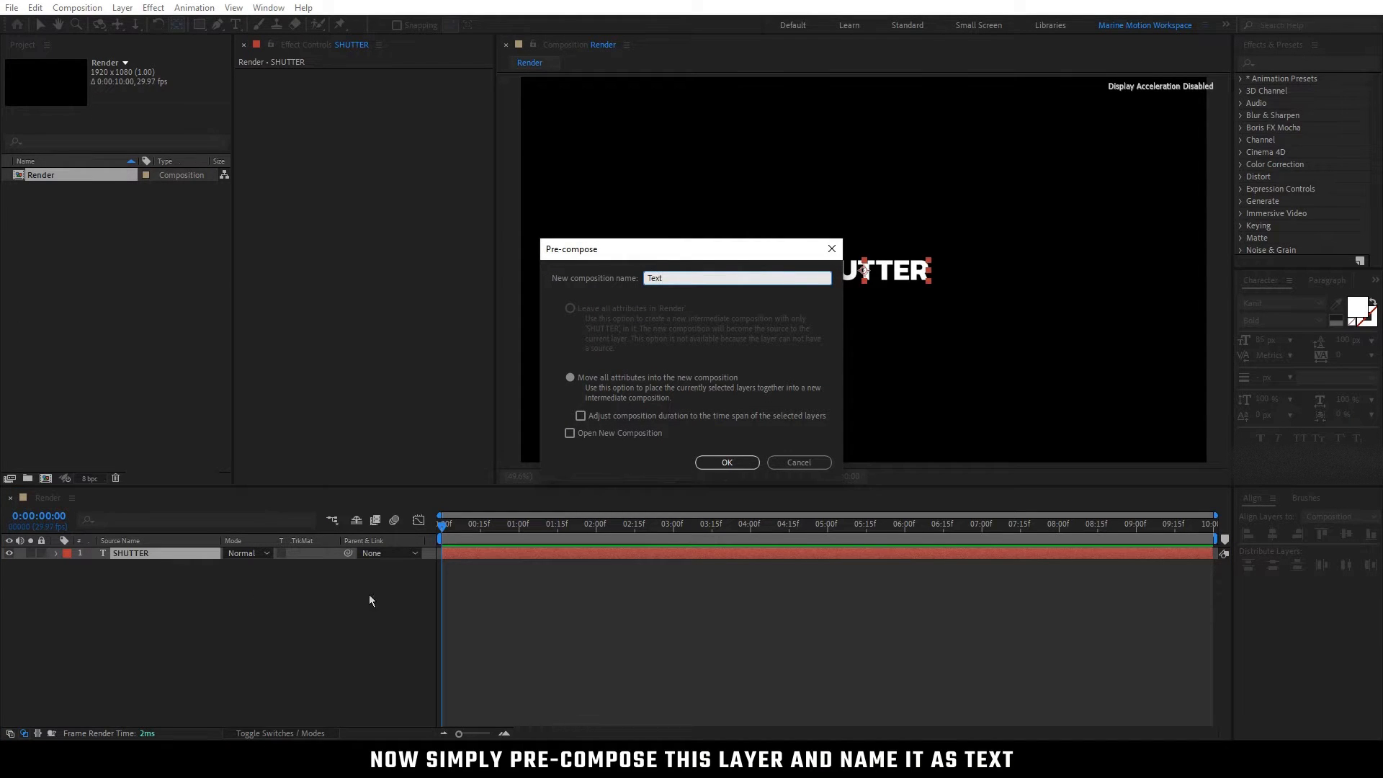
{"action": "left_click", "coordinate": [726, 462]}
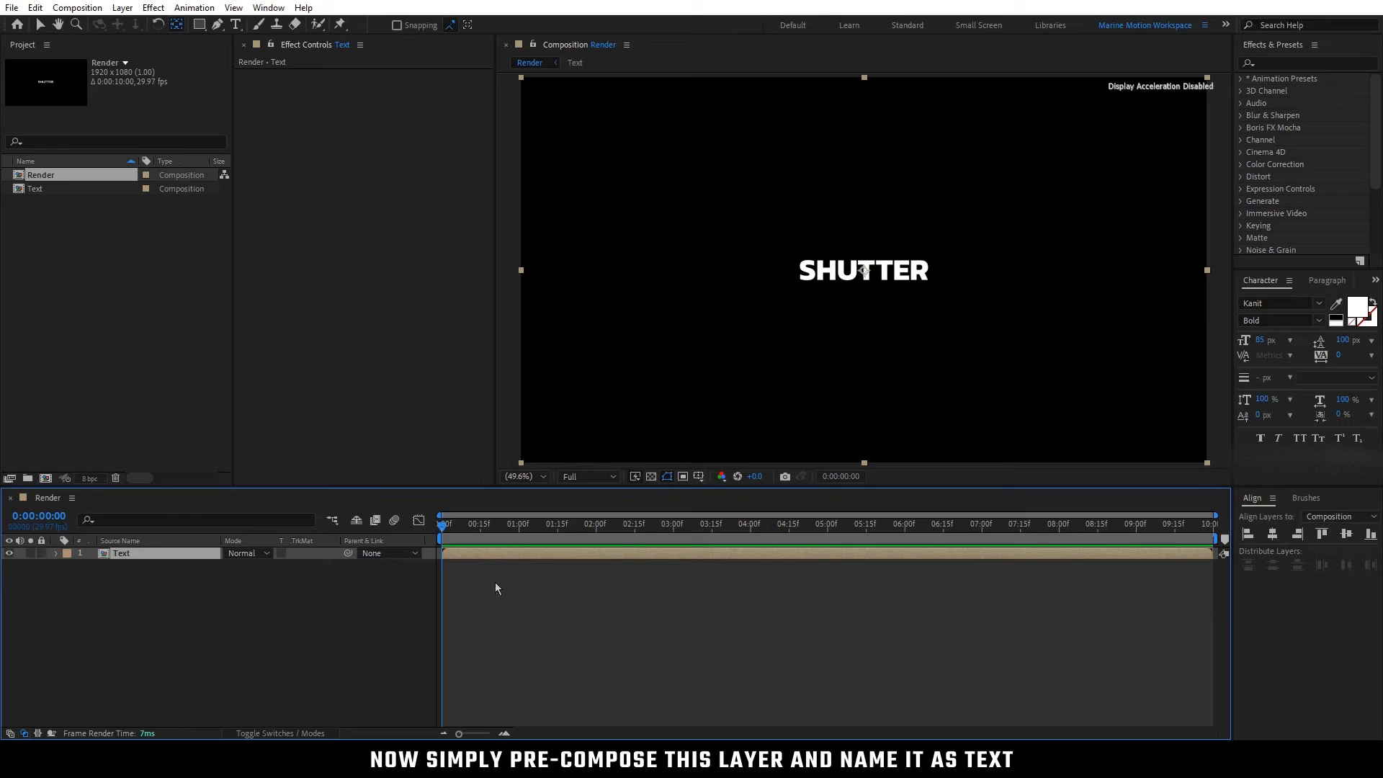
Step: Open the Text composition, unlock its aspect ratio, and resize it to 380 px wide by 80 px high
{"action": "double_click", "coordinate": [171, 556]}
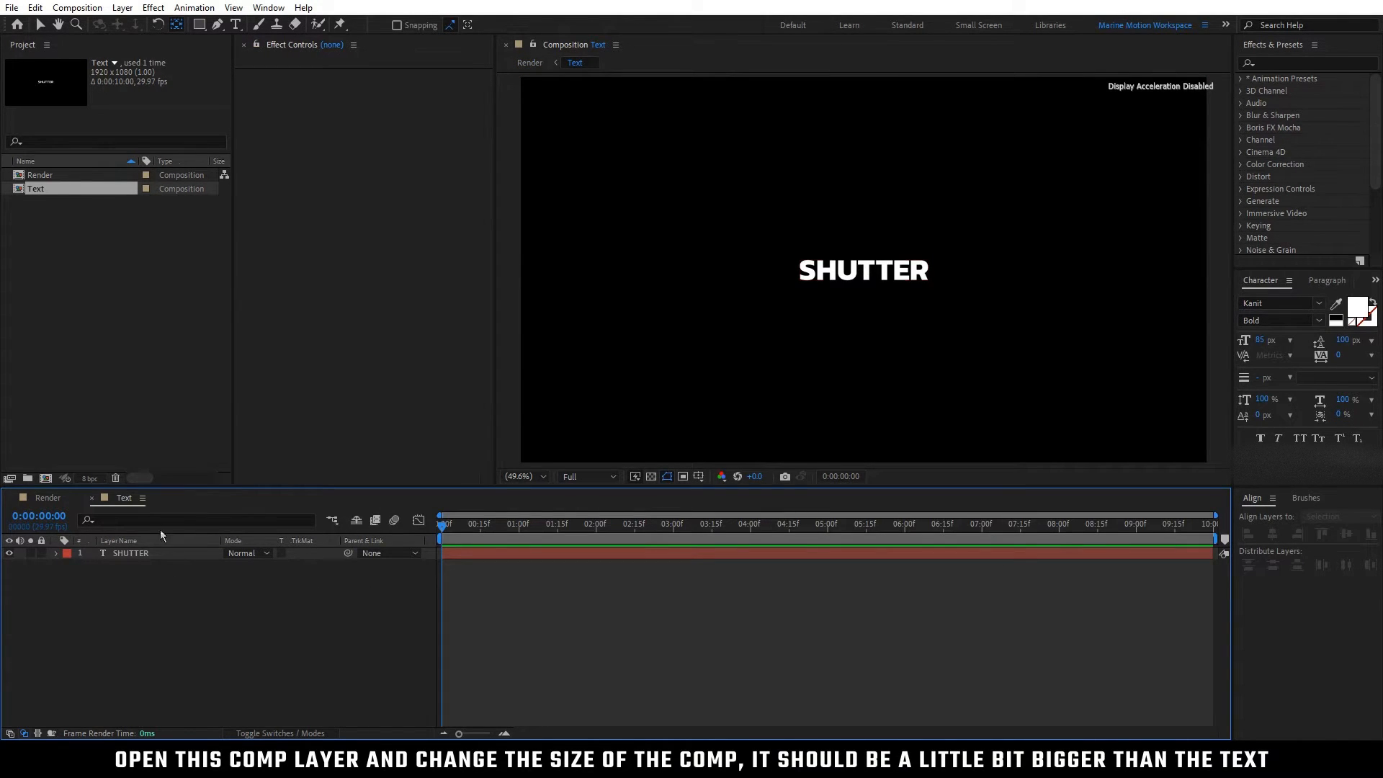
{"action": "right_click", "coordinate": [127, 504]}
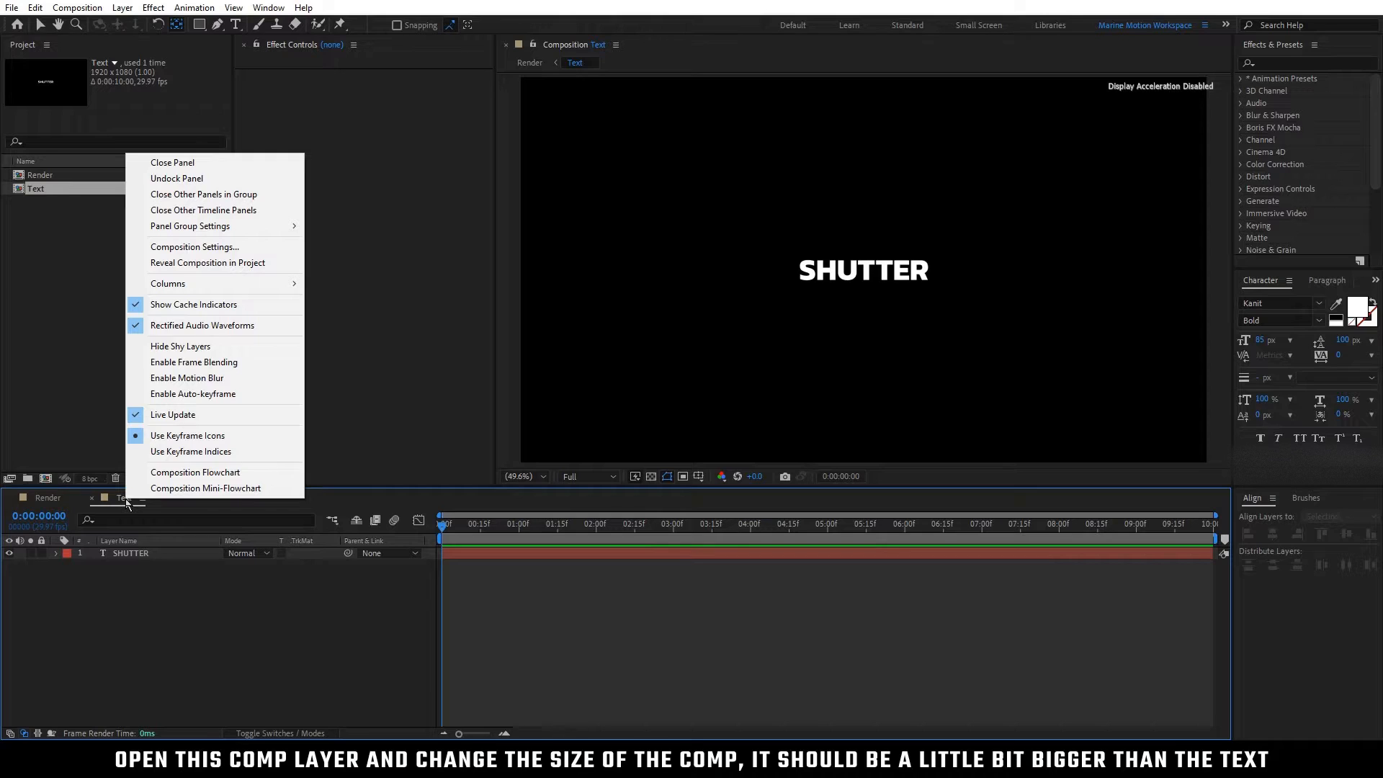
{"action": "left_click", "coordinate": [270, 248]}
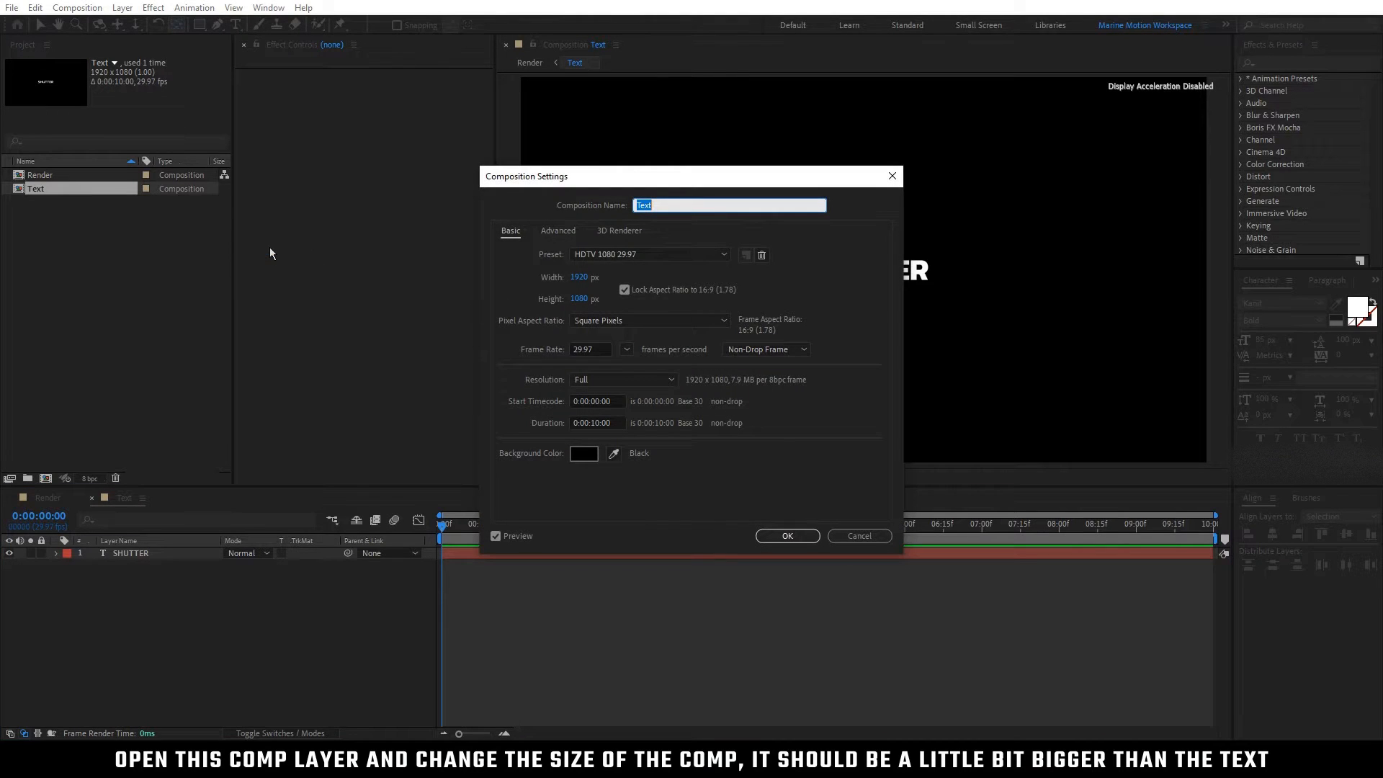
{"action": "left_click", "coordinate": [624, 291]}
{"action": "left_click", "coordinate": [624, 291]}
{"action": "left_click_drag", "start_coordinate": [589, 282], "coordinate": [206, 287]}
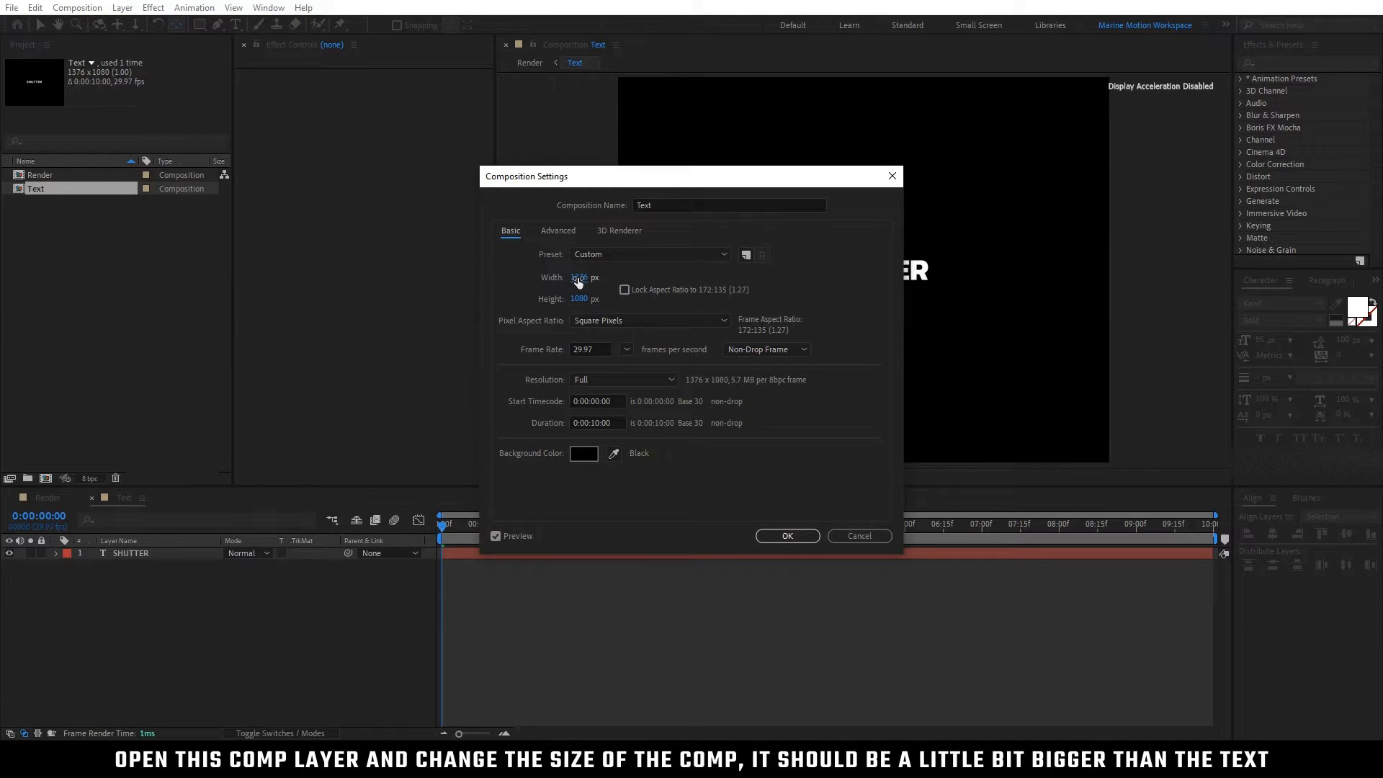
{"action": "left_click_drag", "start_coordinate": [579, 283], "coordinate": [355, 284]}
{"action": "left_click_drag", "start_coordinate": [583, 281], "coordinate": [77, 297]}
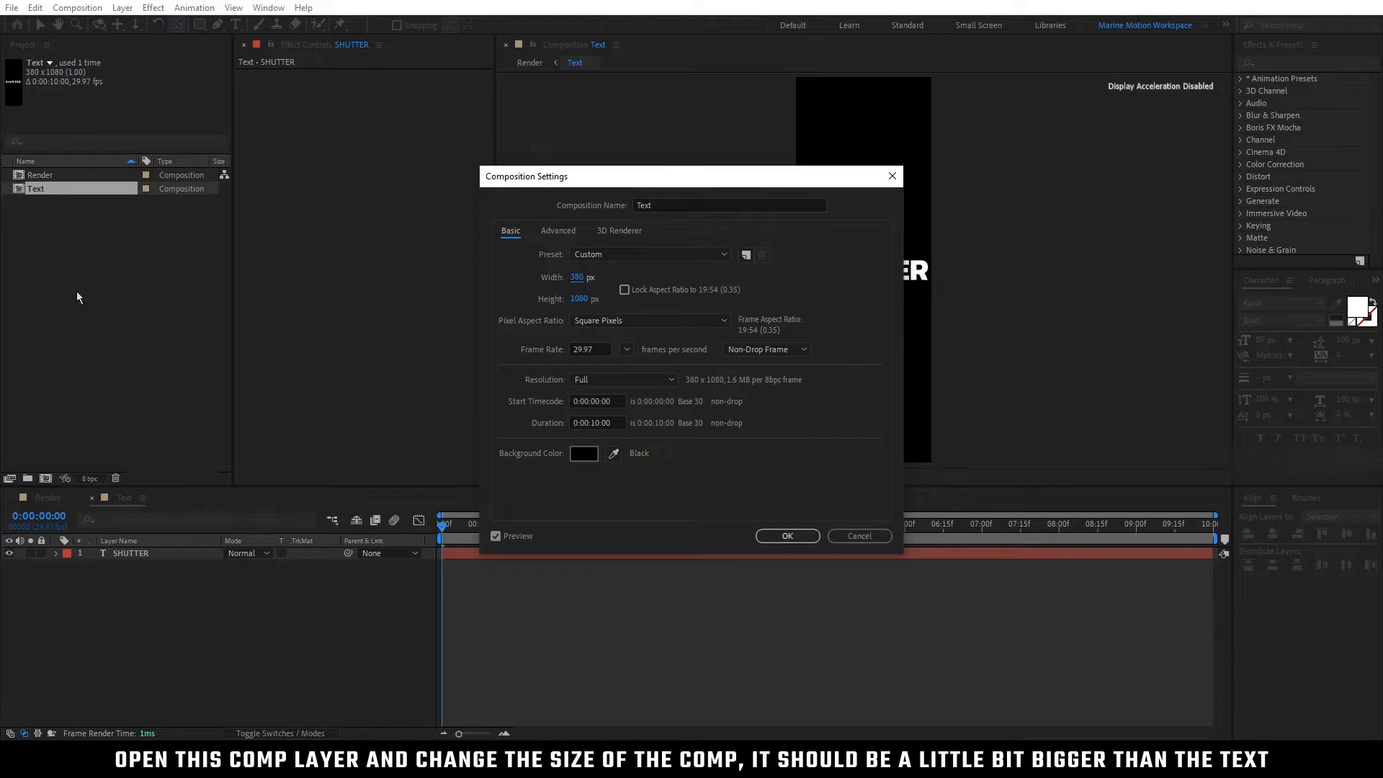
{"action": "left_click_drag", "start_coordinate": [579, 298], "coordinate": [448, 322]}
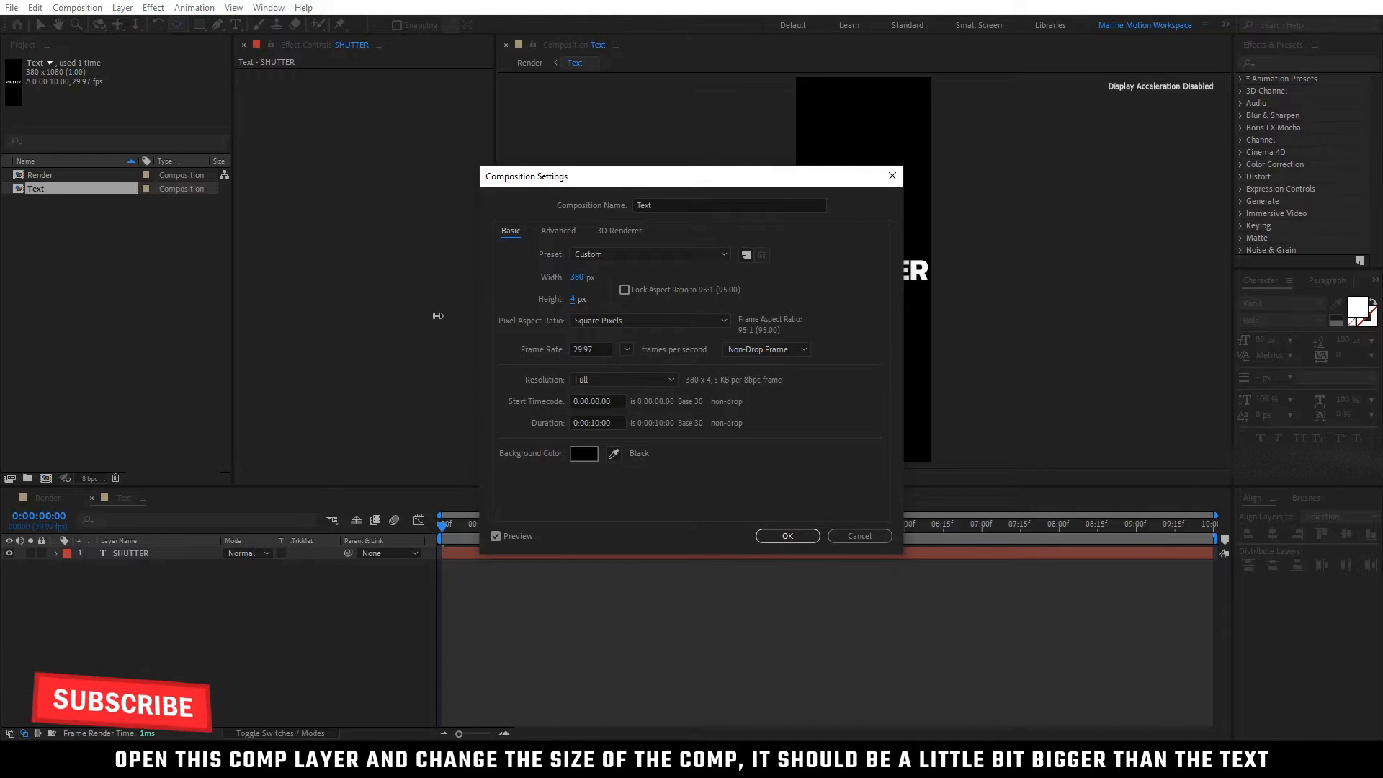
{"action": "left_click_drag", "start_coordinate": [576, 299], "coordinate": [591, 300]}
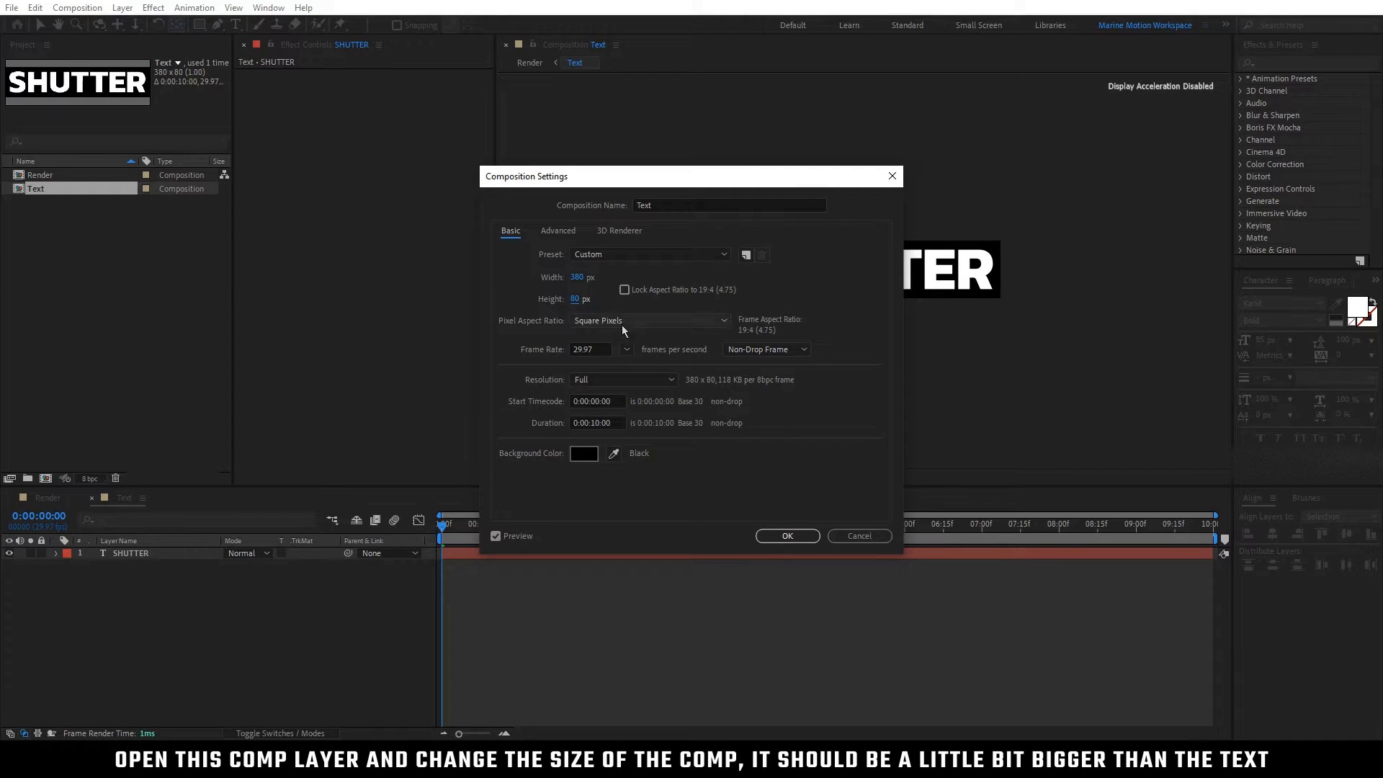
{"action": "left_click", "coordinate": [785, 536]}
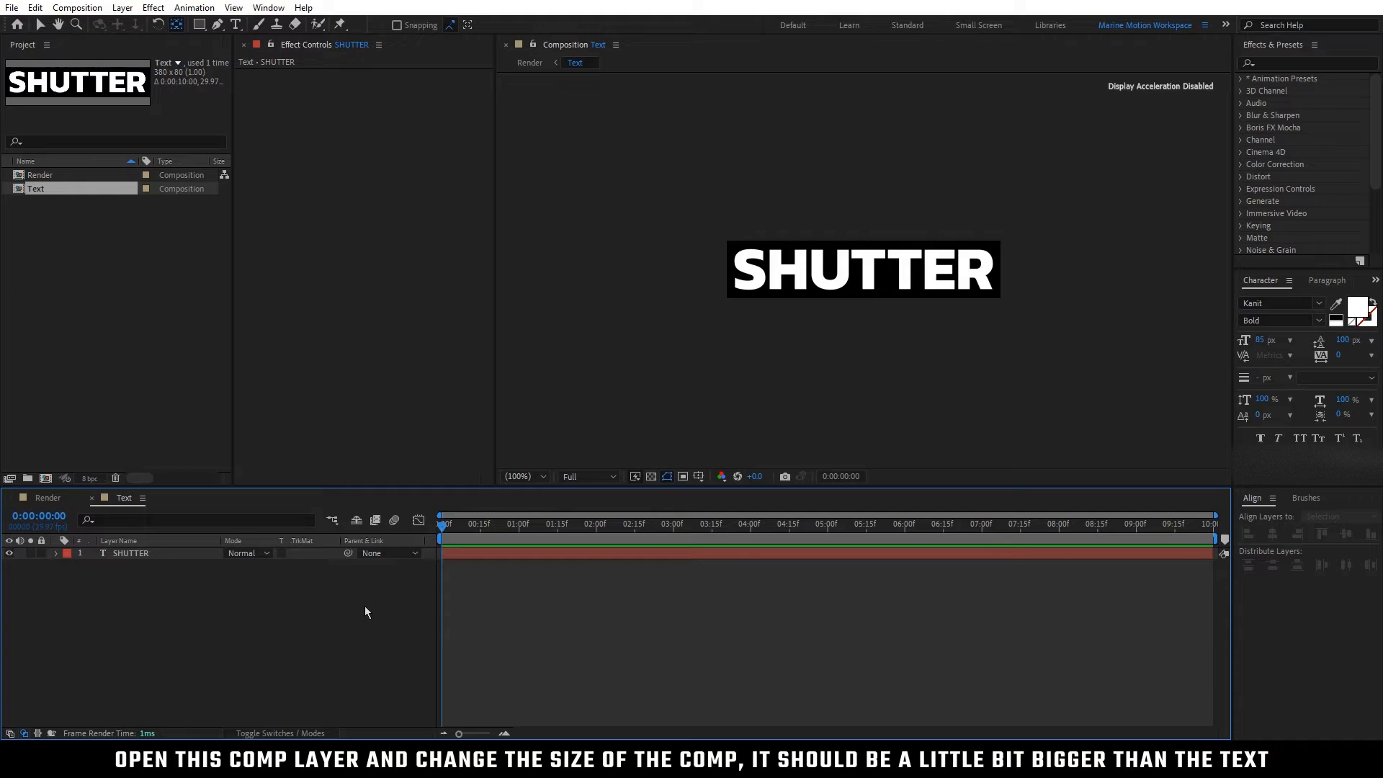
Step: Move the SHUTTER text up out of the composition to Position 190, -30 and keyframe Position at the first frame
{"action": "left_click", "coordinate": [149, 555]}
{"action": "key", "text": "p"}
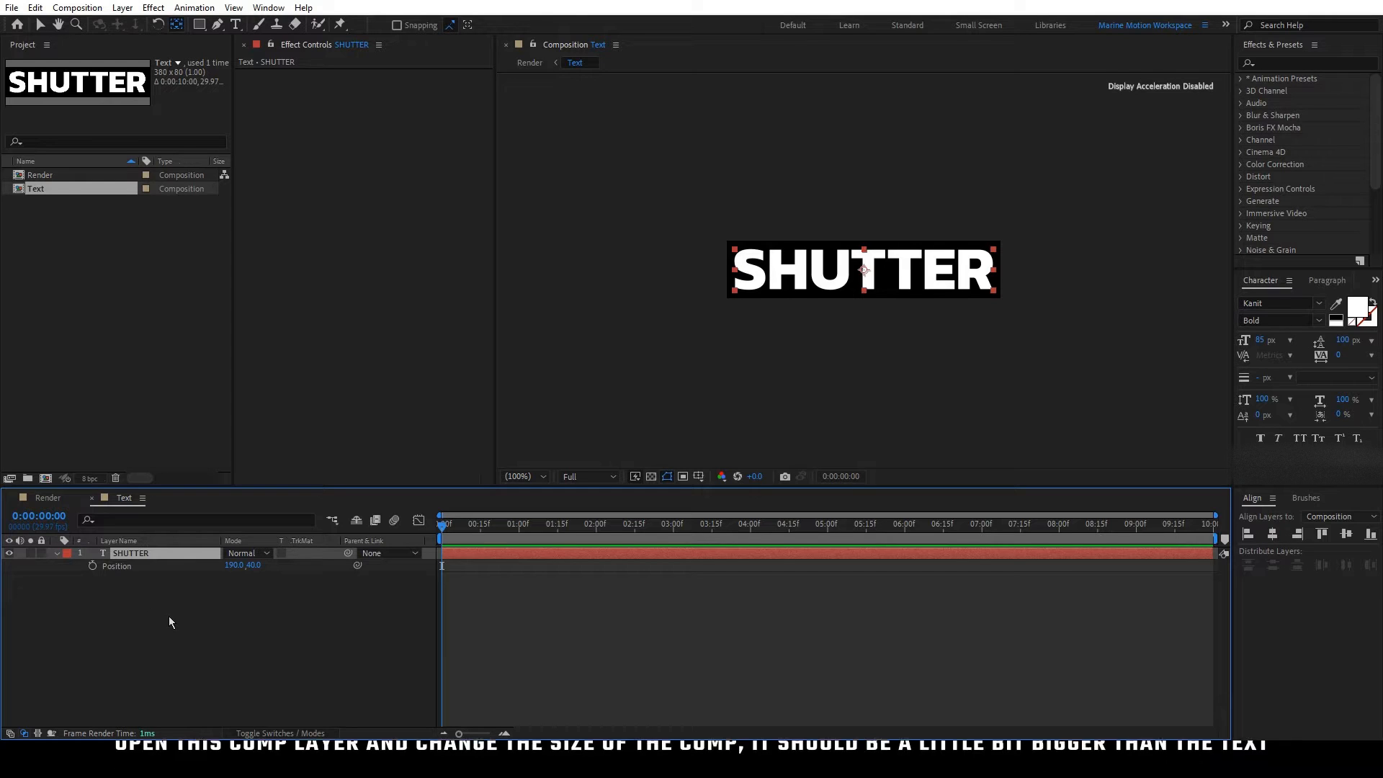
{"action": "key", "text": "shift+Up"}
{"action": "key", "text": "shift+Up"}
{"action": "key", "text": "shift+Up"}
{"action": "key", "text": "shift+Up"}
{"action": "key", "text": "shift+Up"}
{"action": "key", "text": "shift+Up"}
{"action": "key", "text": "shift+Up"}
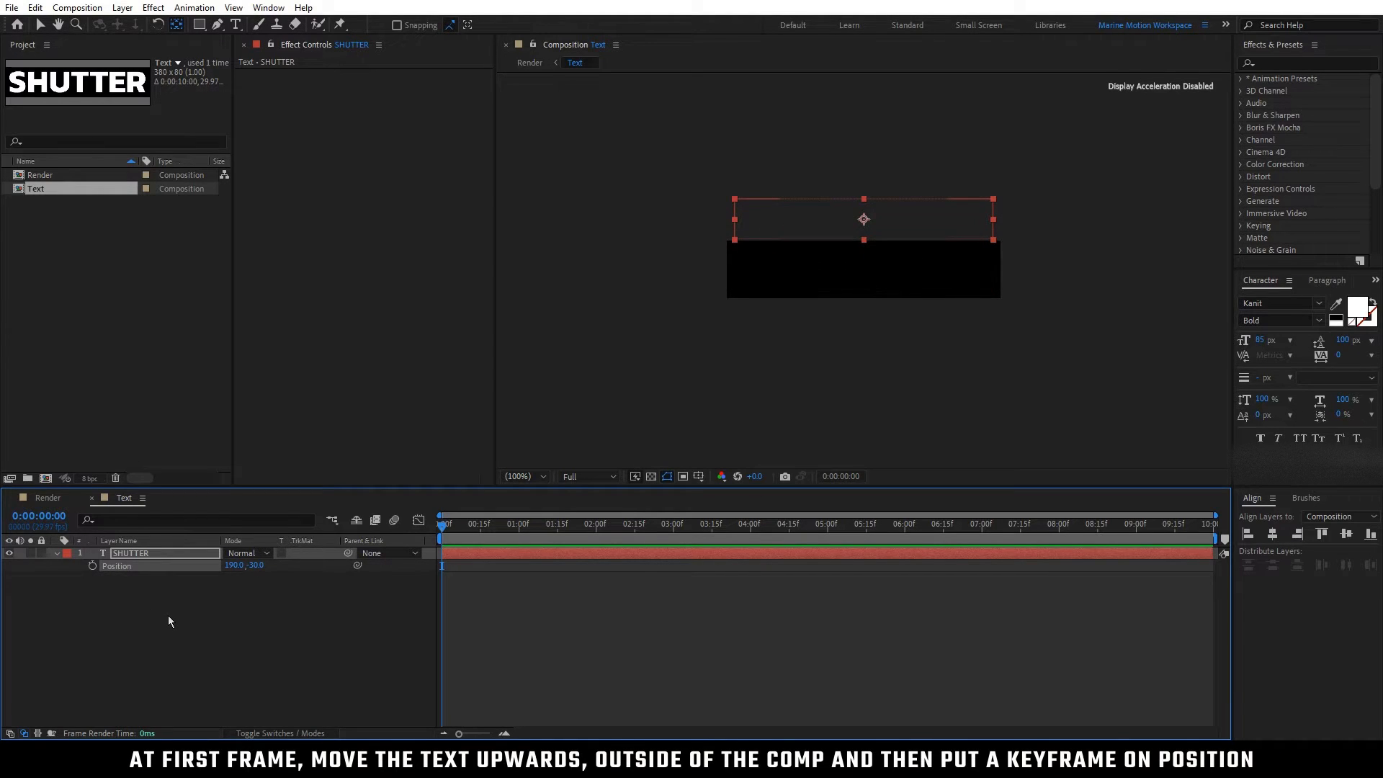
{"action": "left_click", "coordinate": [93, 566]}
Step: Centre the SHUTTER text vertically in the composition at 1 second and hold it with another Position keyframe at 2 seconds
{"action": "left_click_drag", "start_coordinate": [474, 529], "coordinate": [519, 526]}
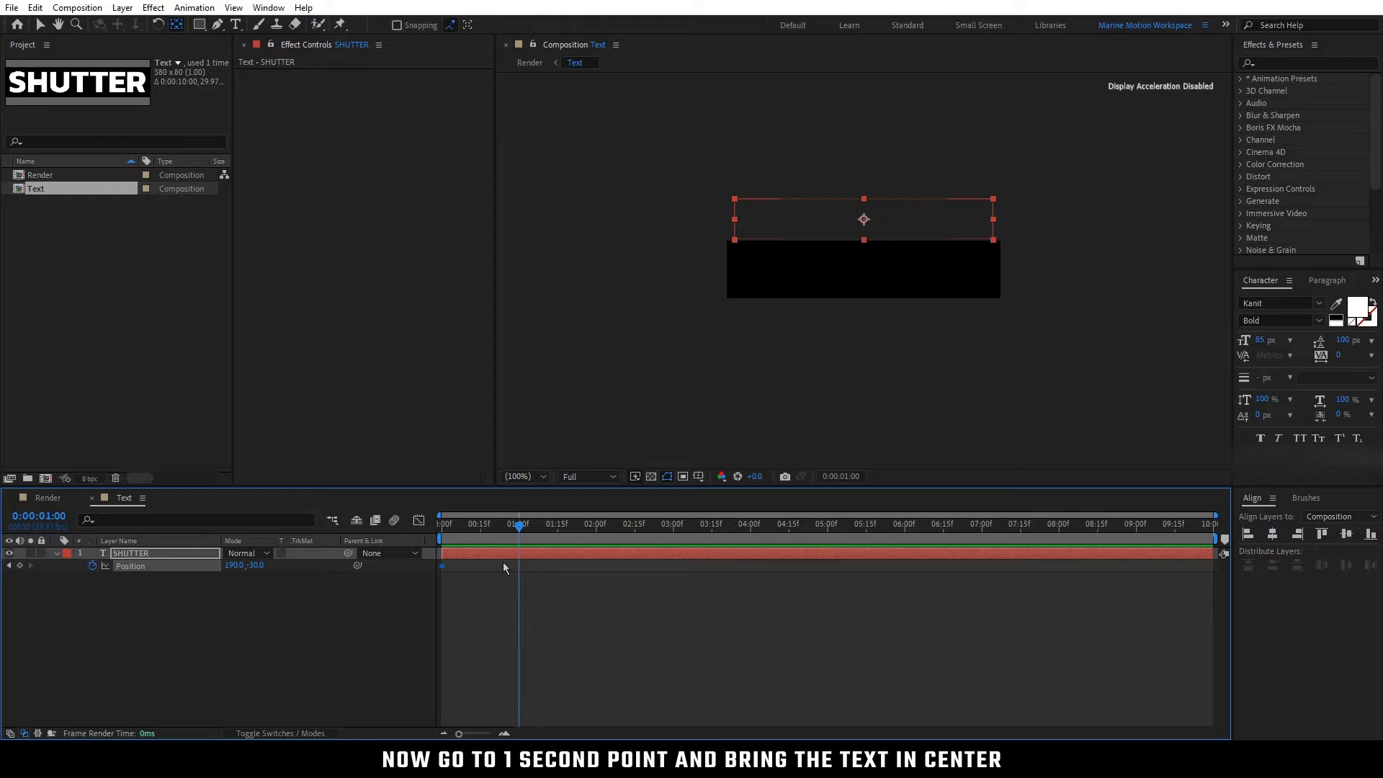
{"action": "left_click", "coordinate": [1346, 533]}
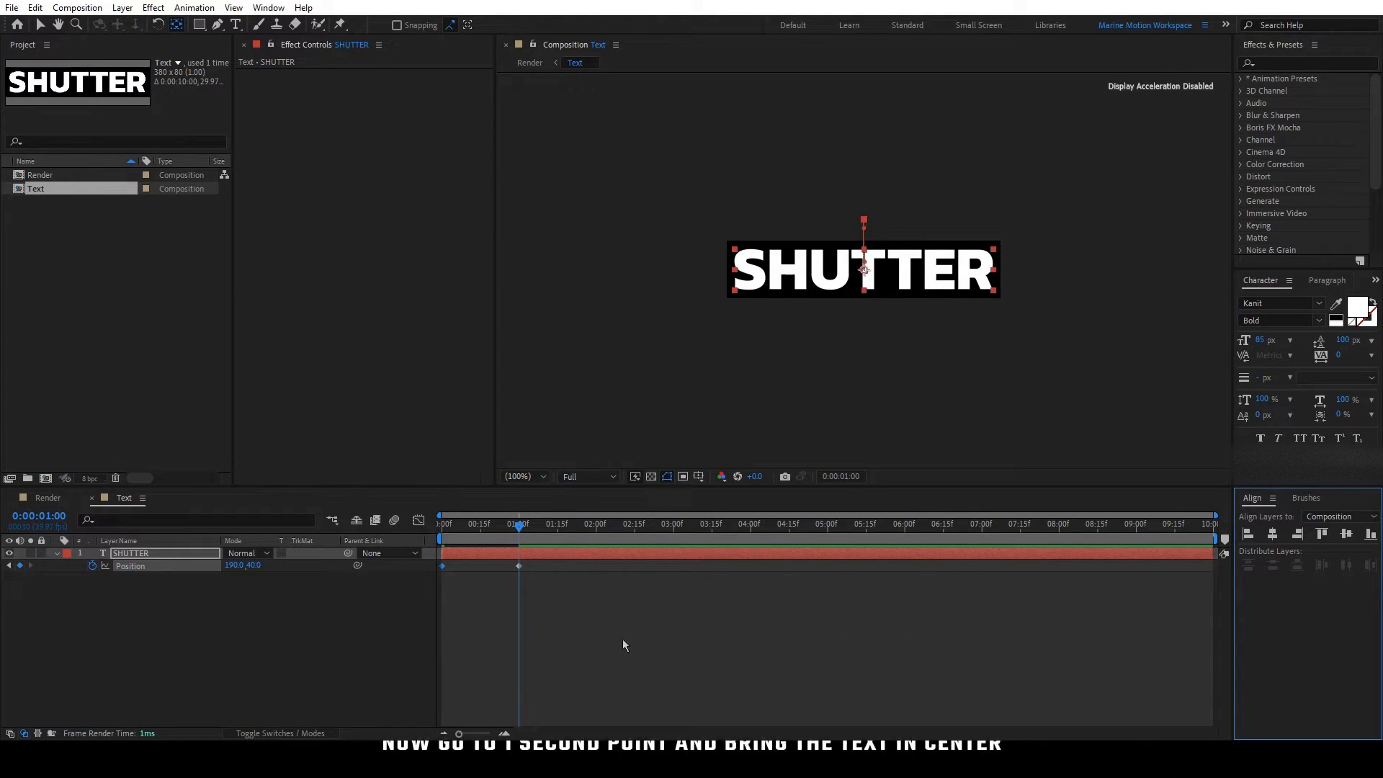
{"action": "left_click_drag", "start_coordinate": [565, 529], "coordinate": [596, 531]}
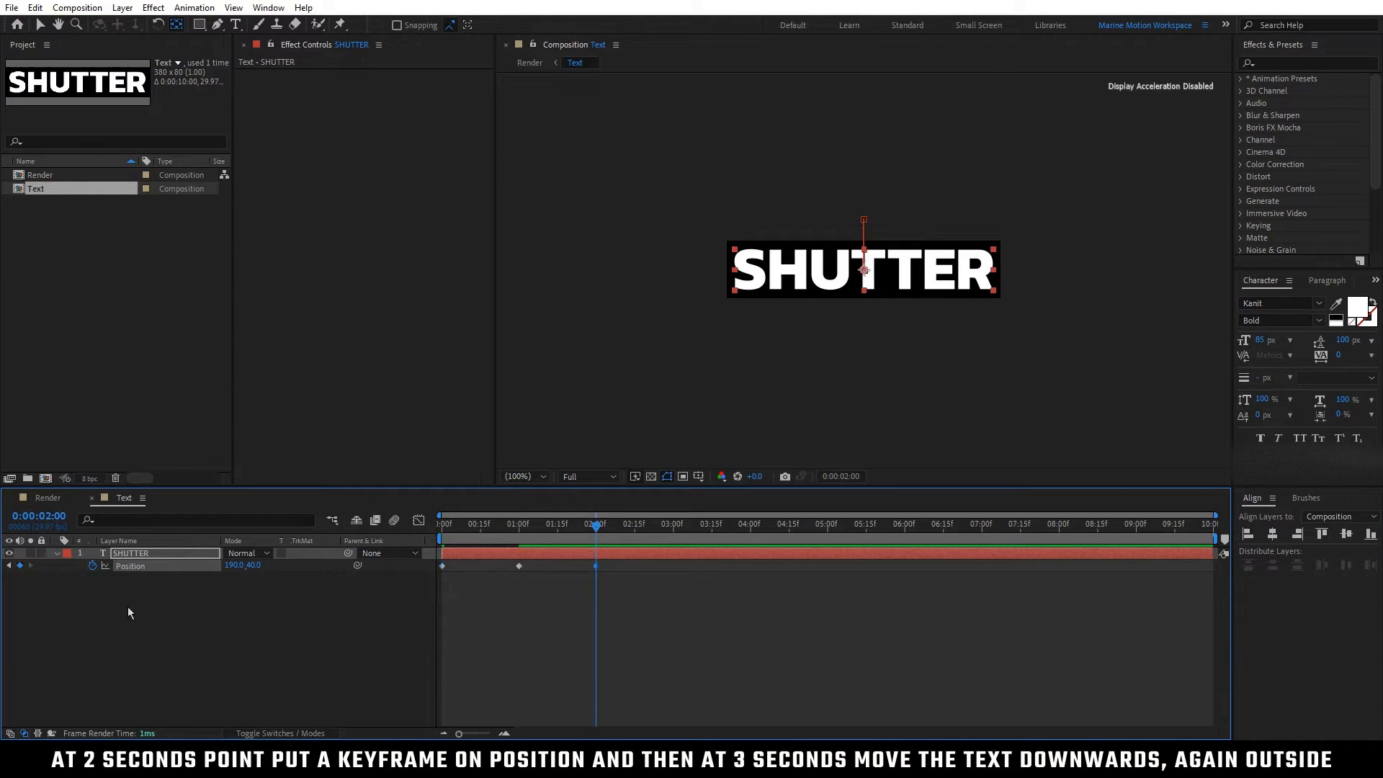
Step: At 3 seconds, move the SHUTTER text down out of the composition to Position 190, 110
{"action": "left_click_drag", "start_coordinate": [668, 535], "coordinate": [673, 531]}
{"action": "key", "text": "shift+Down"}
{"action": "key", "text": "shift+Down"}
{"action": "key", "text": "shift+Down"}
{"action": "key", "text": "shift+Down"}
{"action": "key", "text": "shift+Down"}
{"action": "key", "text": "shift+Down"}
{"action": "key", "text": "shift+Down"}
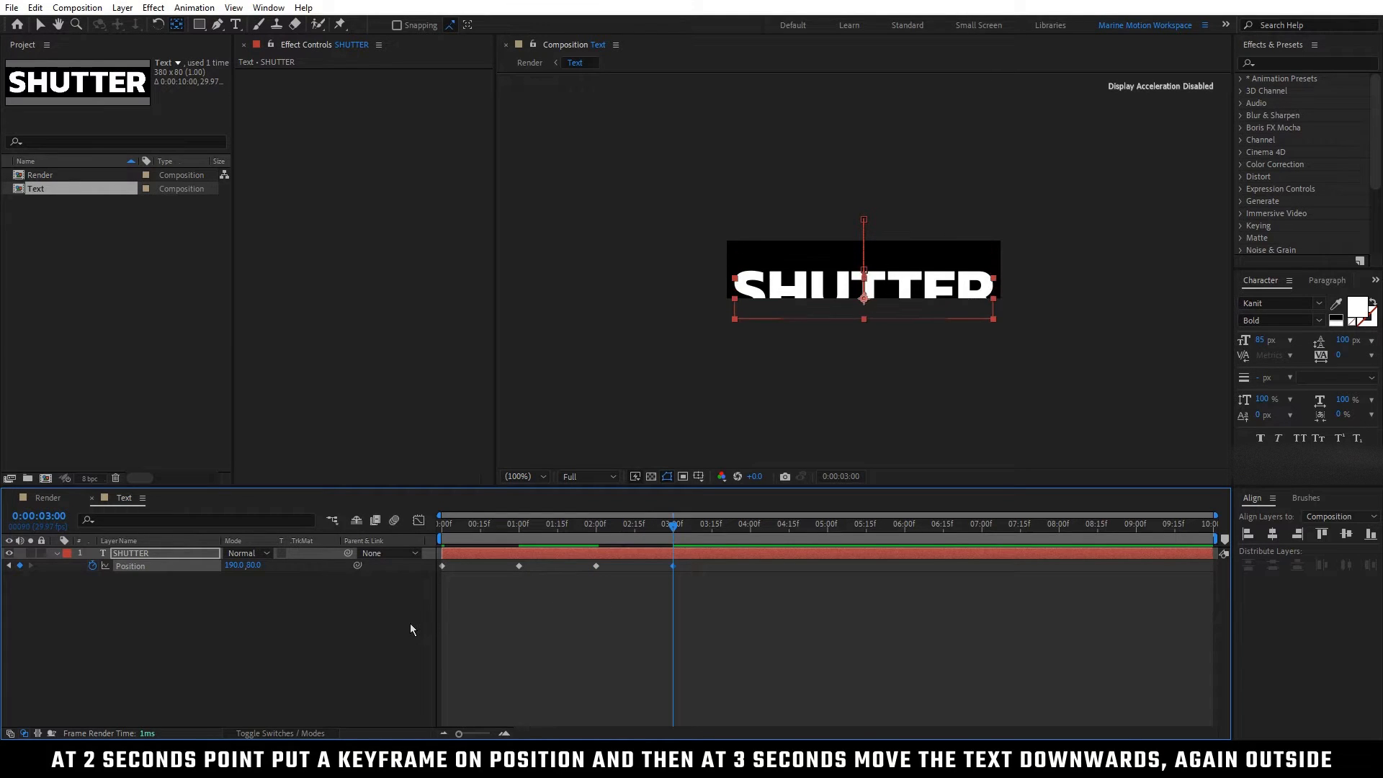
{"action": "left_click", "coordinate": [407, 631]}
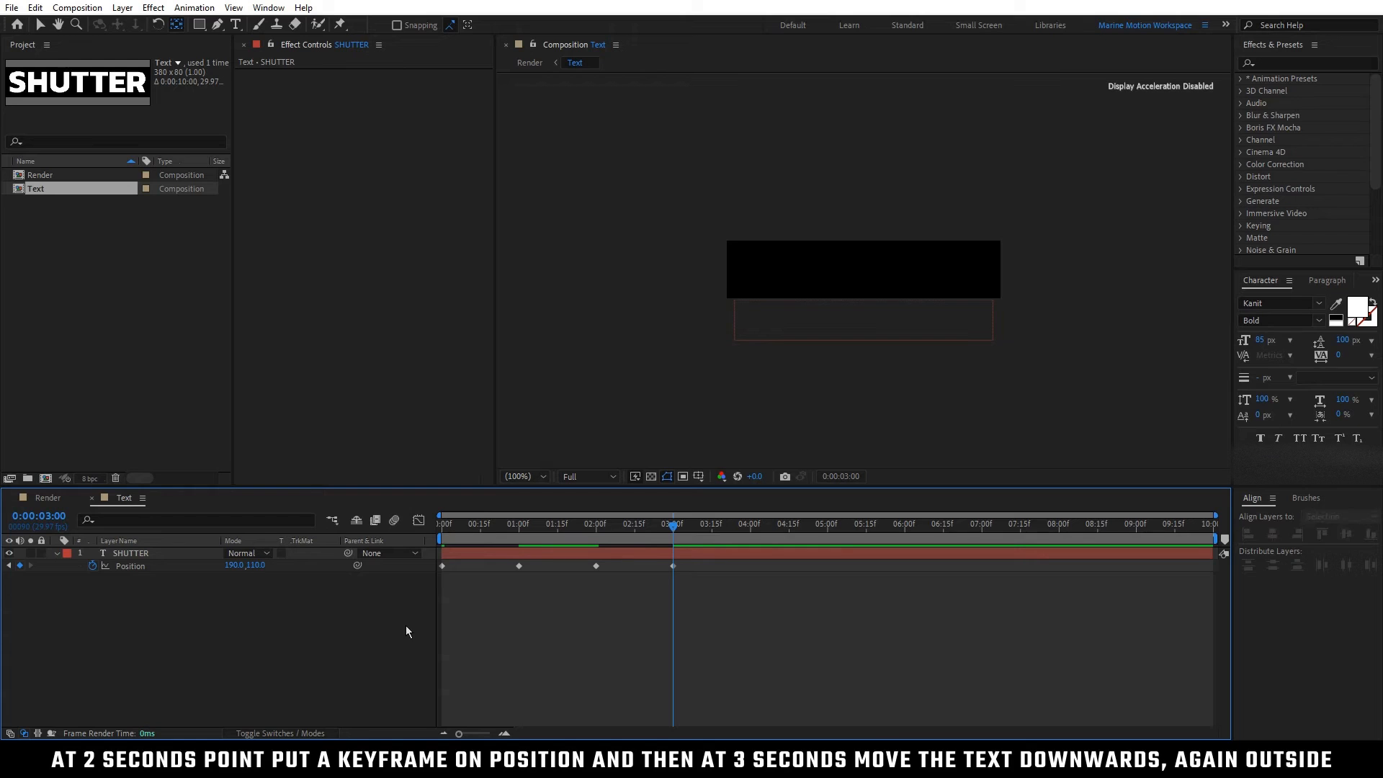
Step: Easy-ease all four Position keyframes and shape the speed graph with sharp peaks near the first and last keyframes
{"action": "left_click_drag", "start_coordinate": [706, 615], "coordinate": [428, 565]}
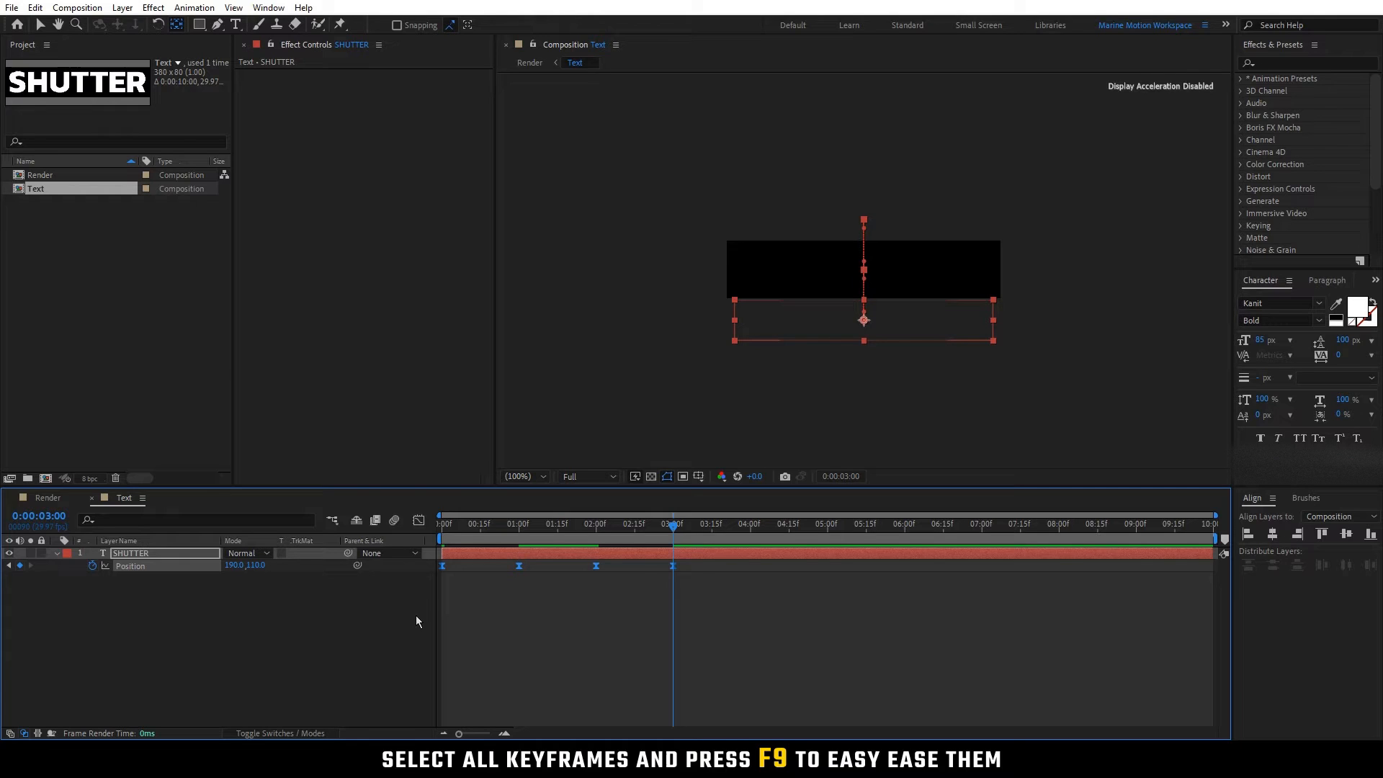
{"action": "left_click", "coordinate": [420, 522]}
{"action": "left_click_drag", "start_coordinate": [537, 650], "coordinate": [480, 694]}
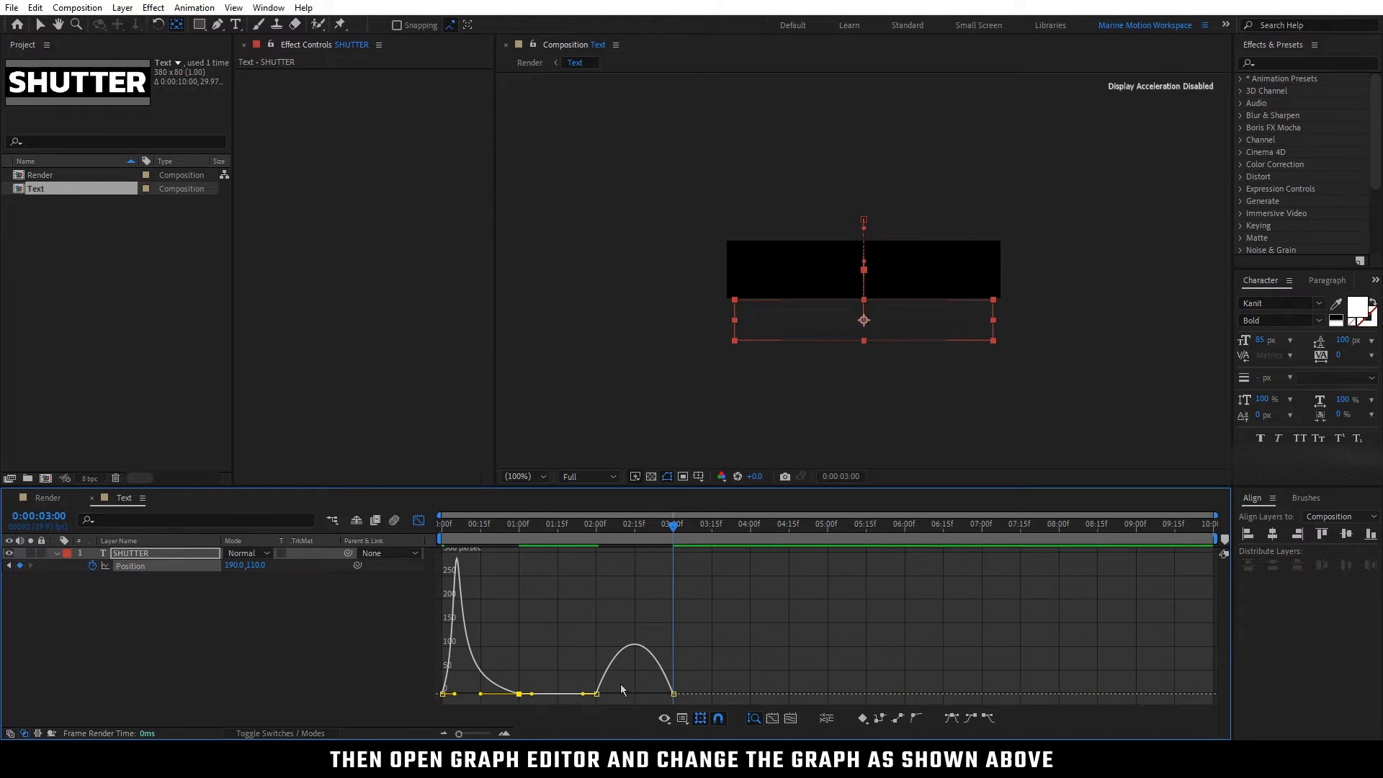
{"action": "left_click", "coordinate": [596, 694]}
{"action": "mouse_move", "coordinate": [609, 694]}
{"action": "left_mouse_down"}
{"action": "mouse_move", "coordinate": [650, 697]}
{"action": "mouse_move", "coordinate": [634, 695]}
{"action": "left_mouse_up"}
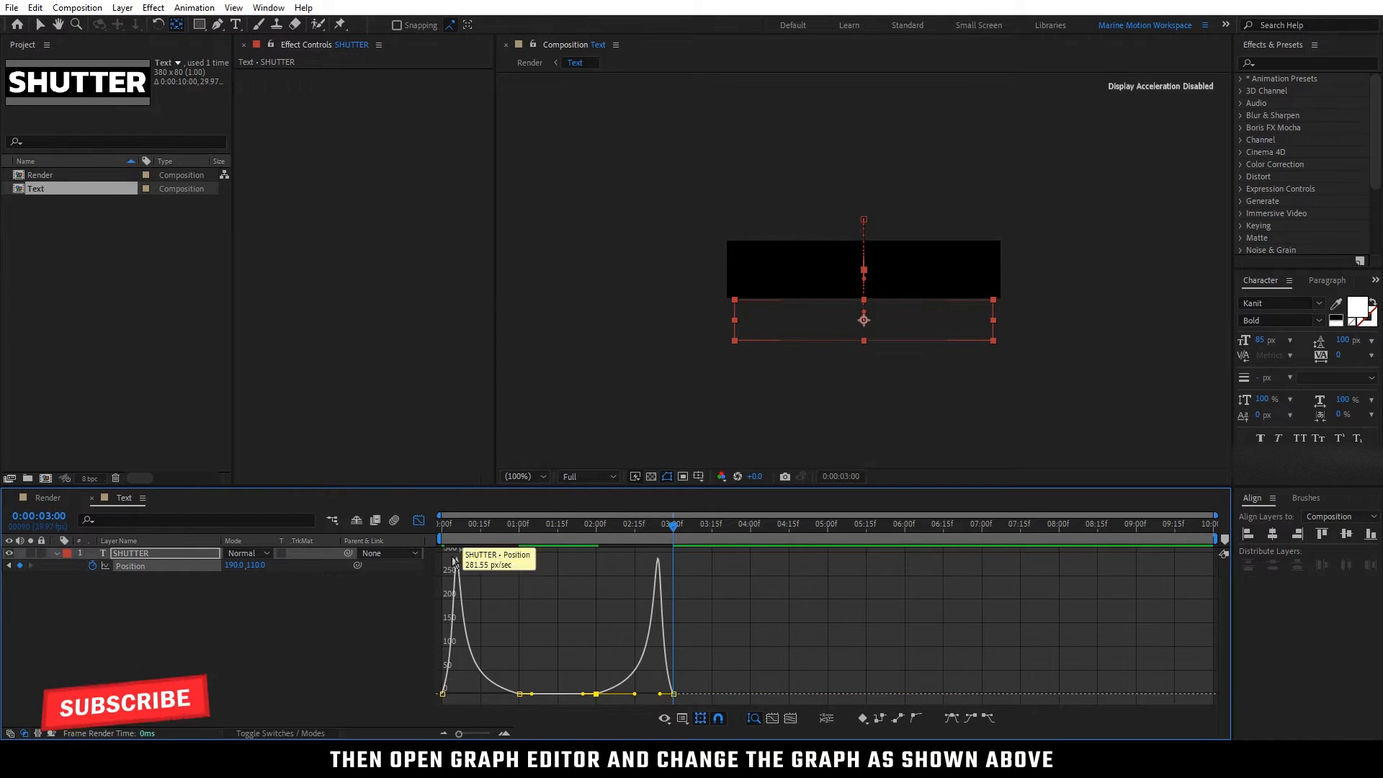
{"action": "left_click", "coordinate": [419, 520]}
{"action": "left_click_drag", "start_coordinate": [673, 530], "coordinate": [409, 535]}
{"action": "key", "text": "space"}
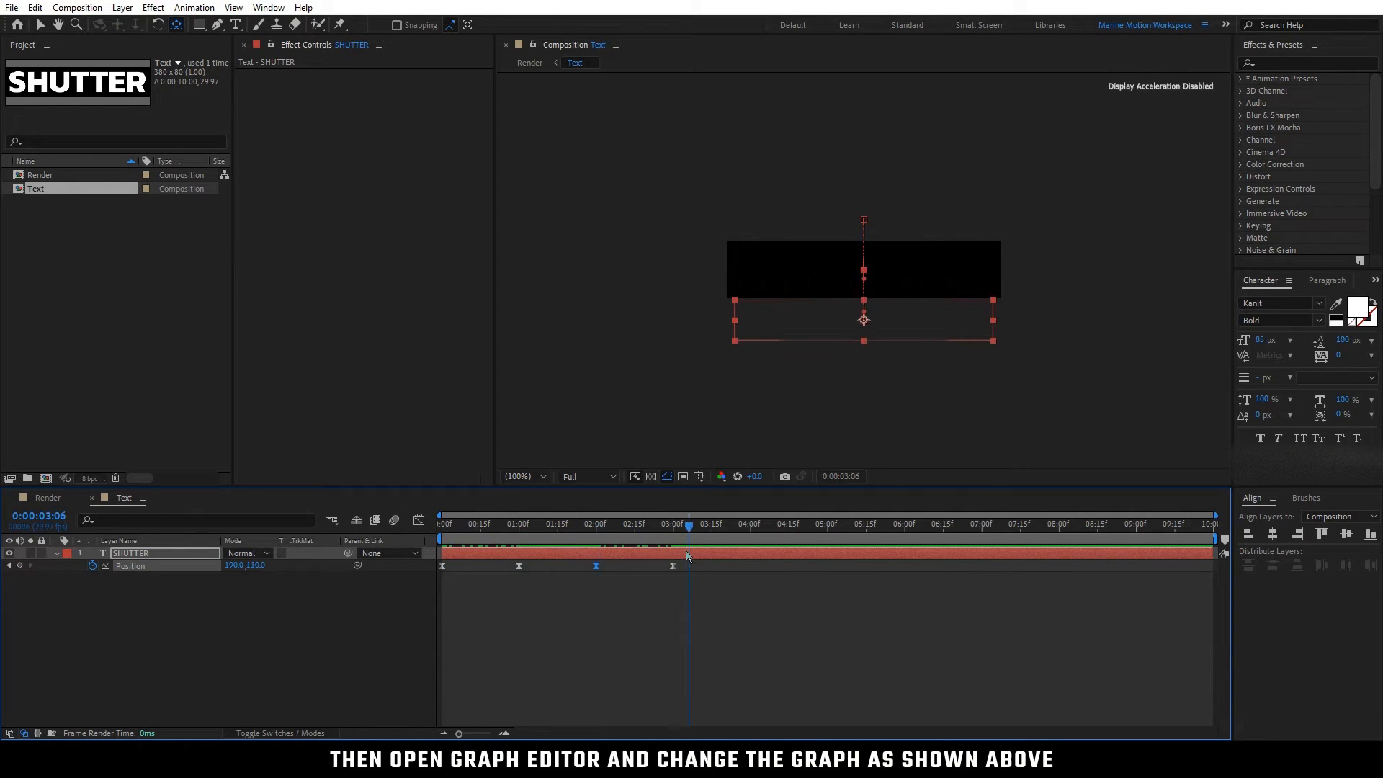
{"action": "left_click_drag", "start_coordinate": [575, 592], "coordinate": [735, 607]}
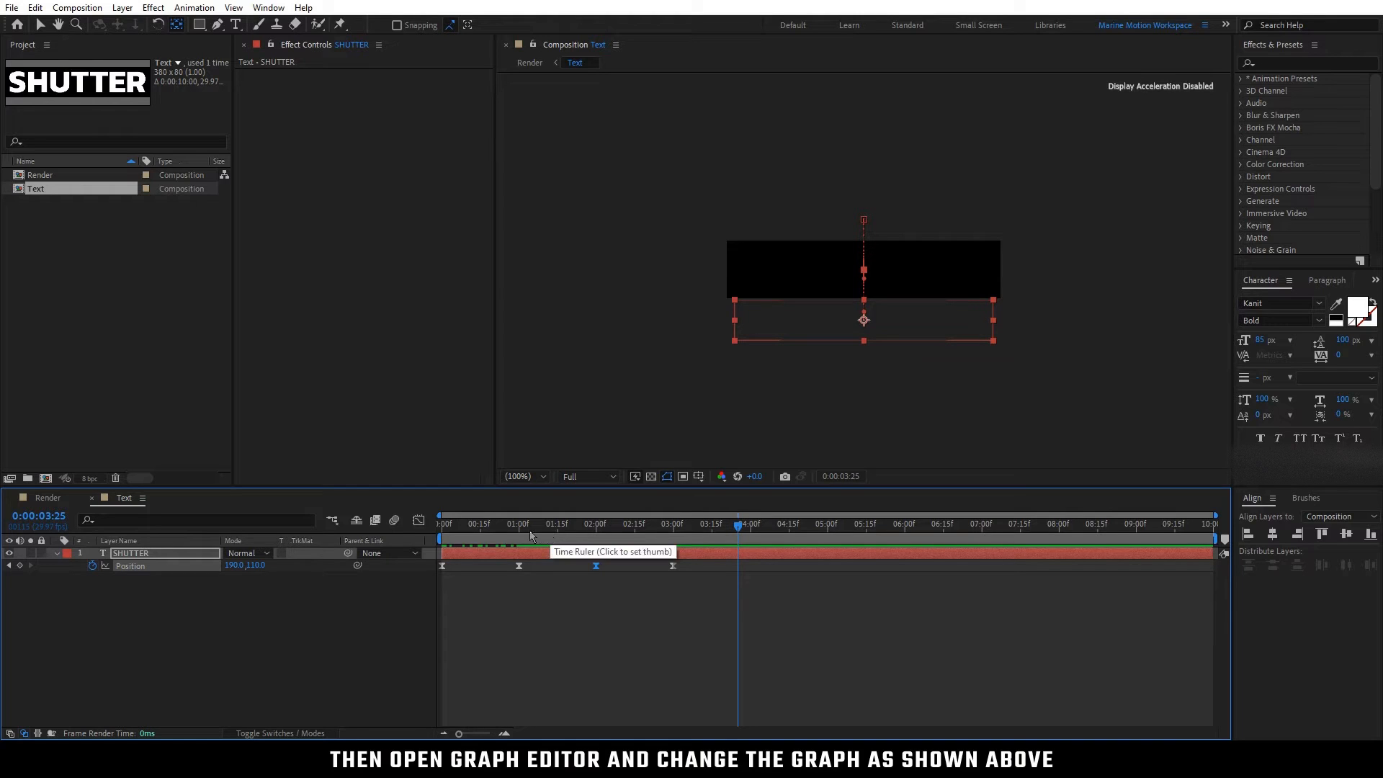
Step: Add an Opacity keyframe of 0% to the SHUTTER layer at the first frame
{"action": "left_click", "coordinate": [444, 532]}
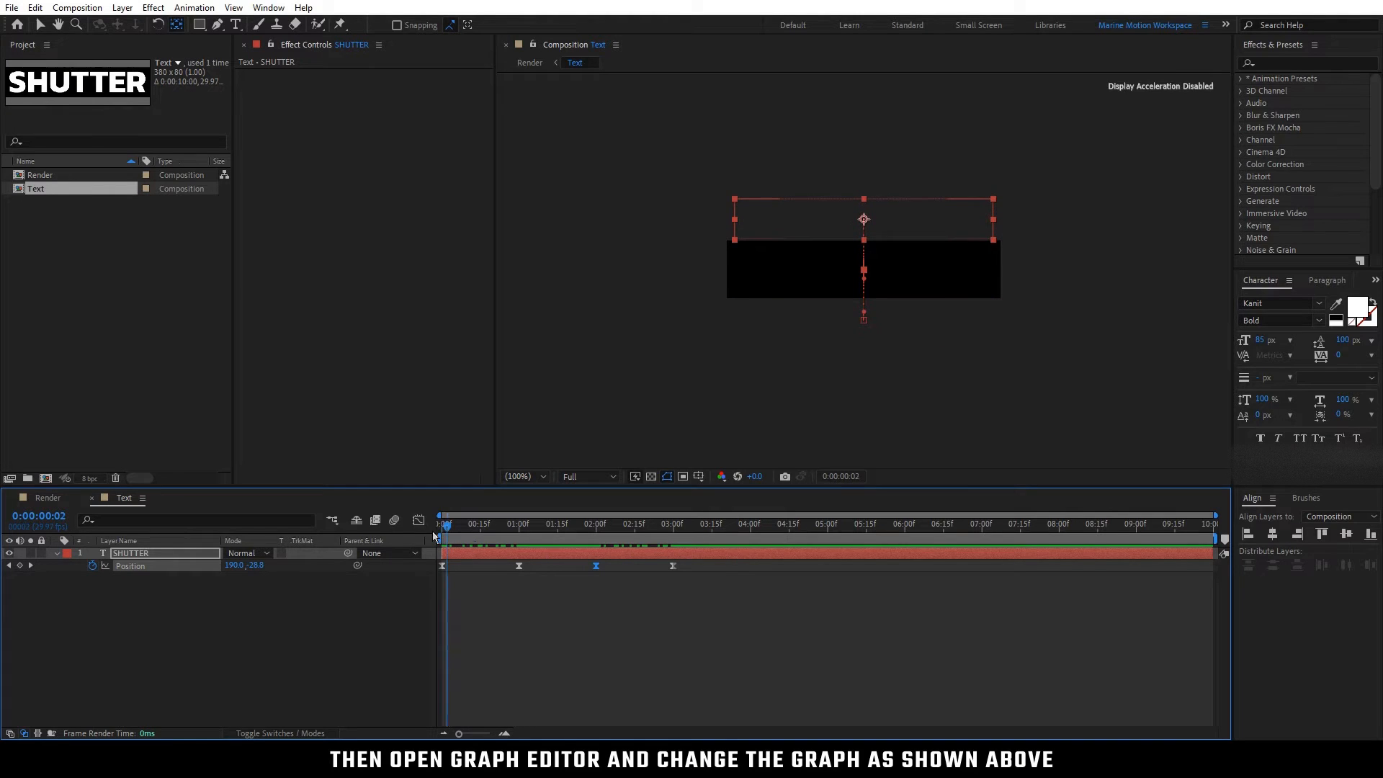
{"action": "left_click", "coordinate": [231, 604]}
{"action": "left_click", "coordinate": [197, 554]}
{"action": "key", "text": "t"}
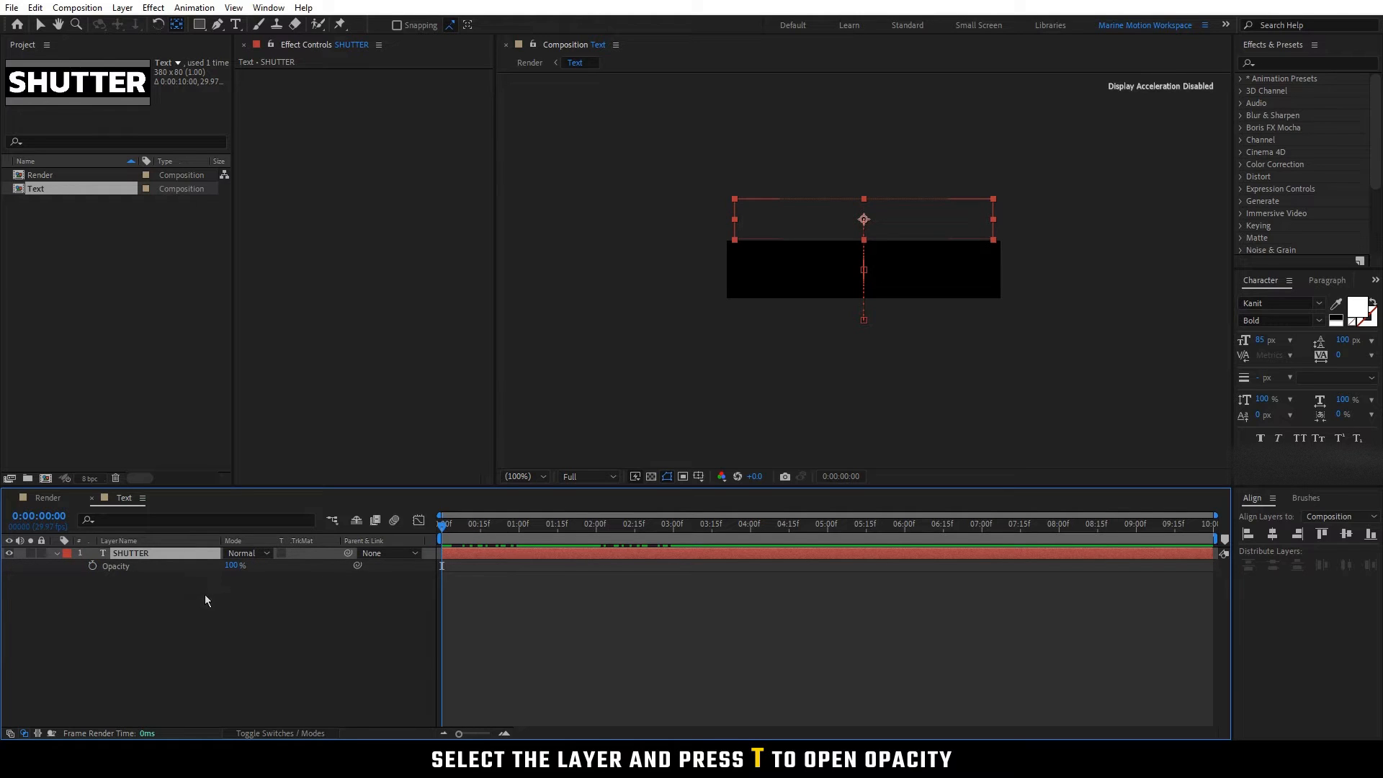
{"action": "left_click", "coordinate": [92, 567]}
{"action": "left_click_drag", "start_coordinate": [230, 566], "coordinate": [155, 571]}
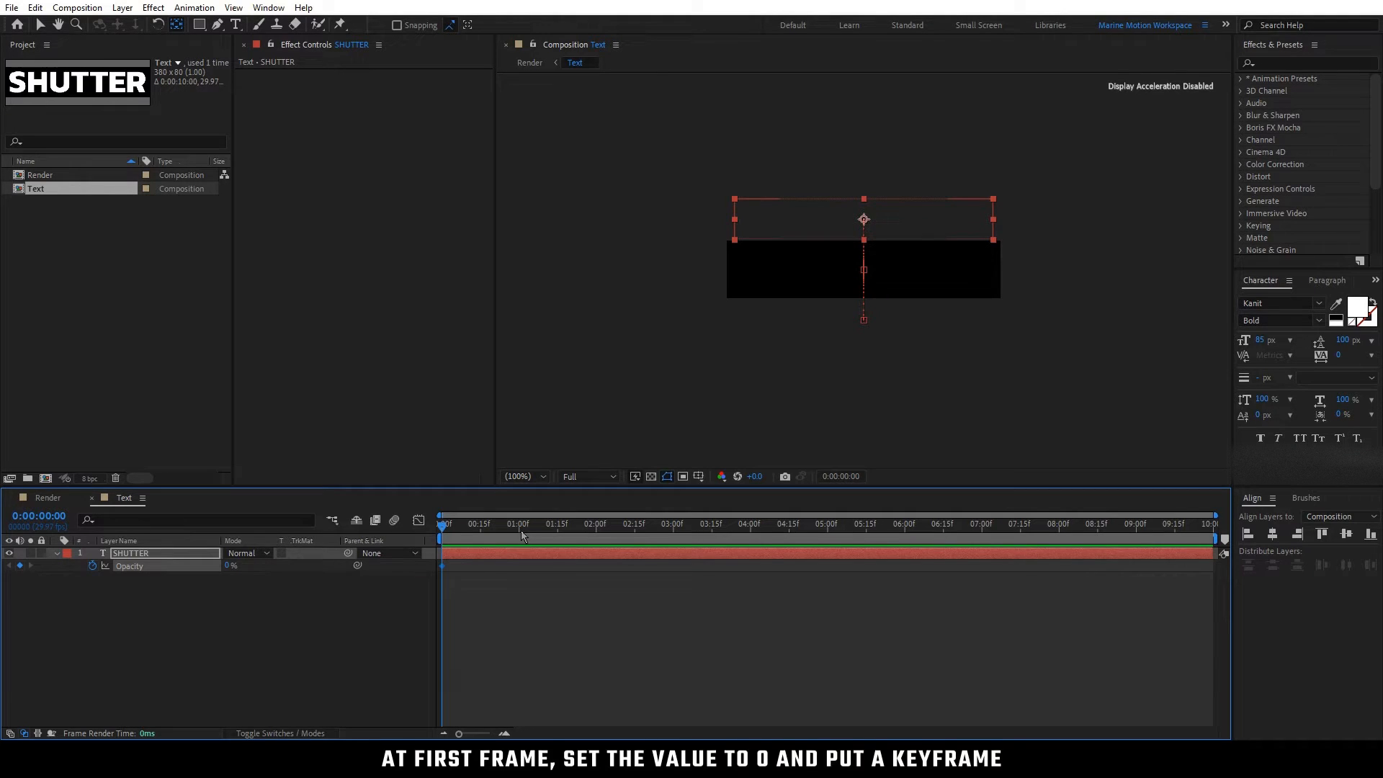
Step: Keyframe the SHUTTER layer's Opacity at 100% at 0:00:00:20 and hold it with another keyframe at 0:00:02:10
{"action": "key", "text": "shift+p"}
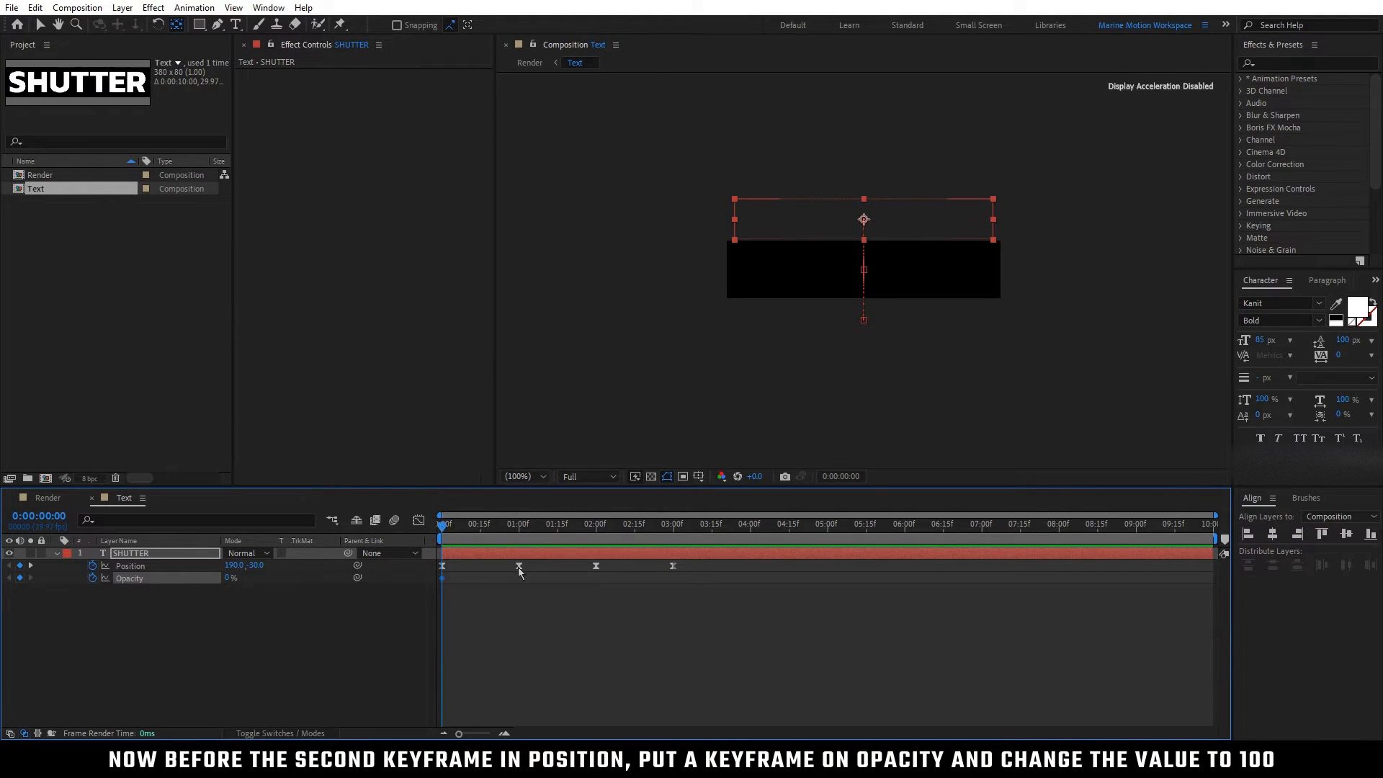
{"action": "left_click_drag", "start_coordinate": [508, 526], "coordinate": [494, 532]}
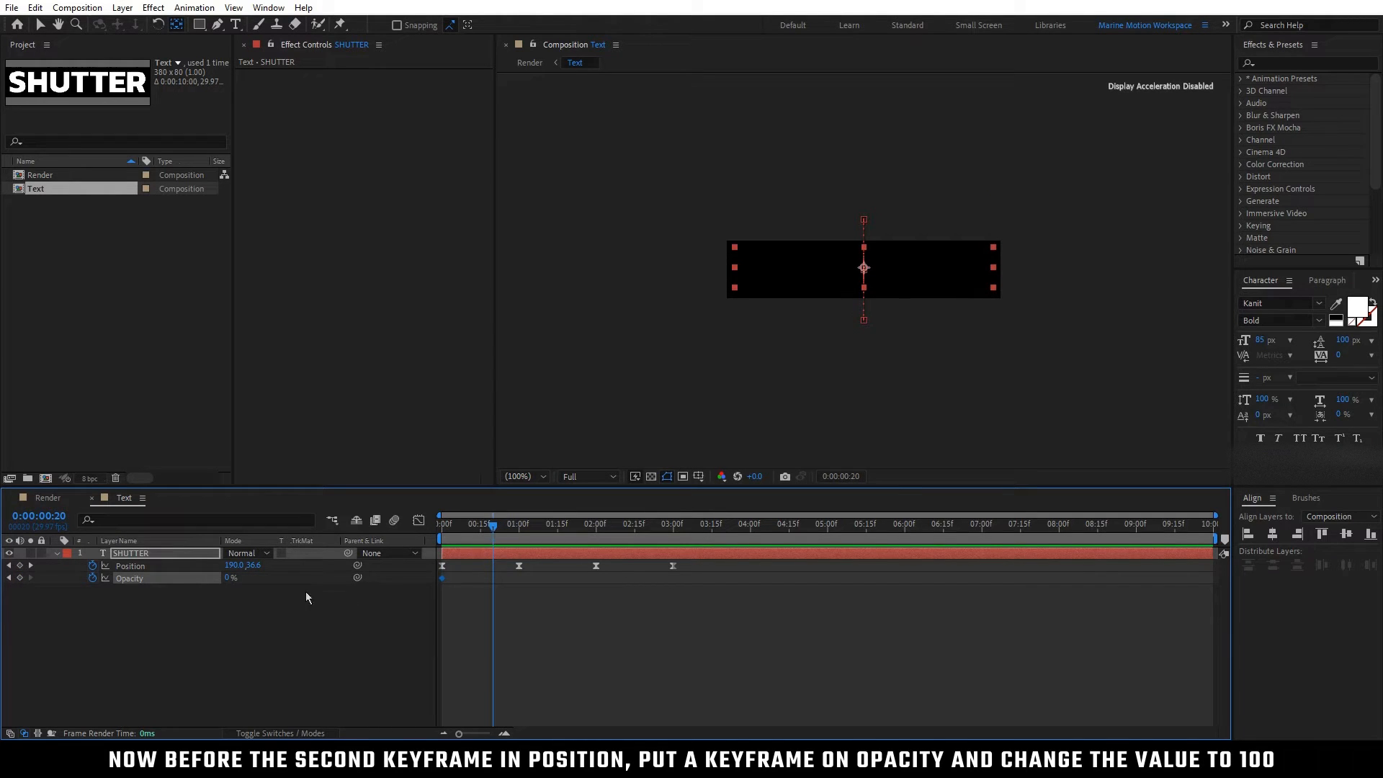
{"action": "left_click_drag", "start_coordinate": [228, 579], "coordinate": [321, 582]}
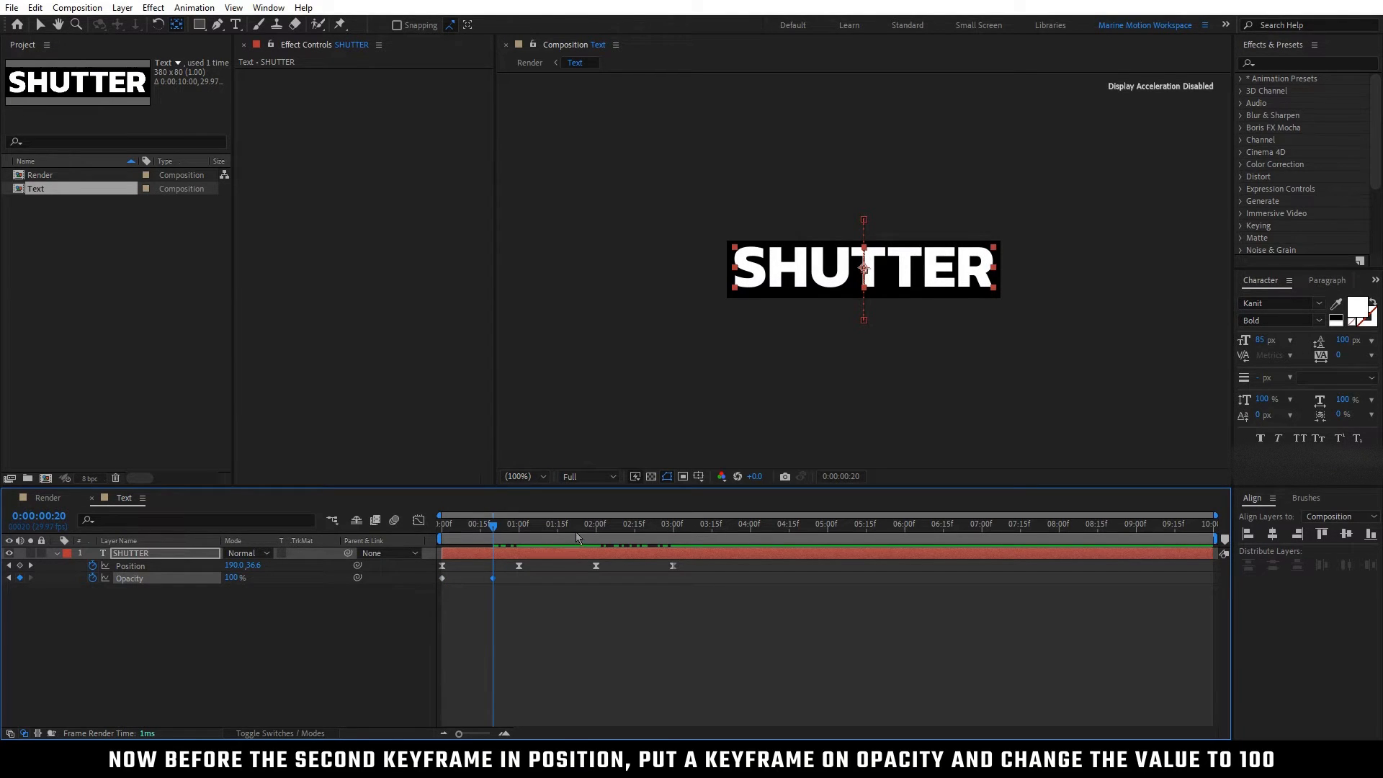
{"action": "left_click_drag", "start_coordinate": [580, 530], "coordinate": [622, 529]}
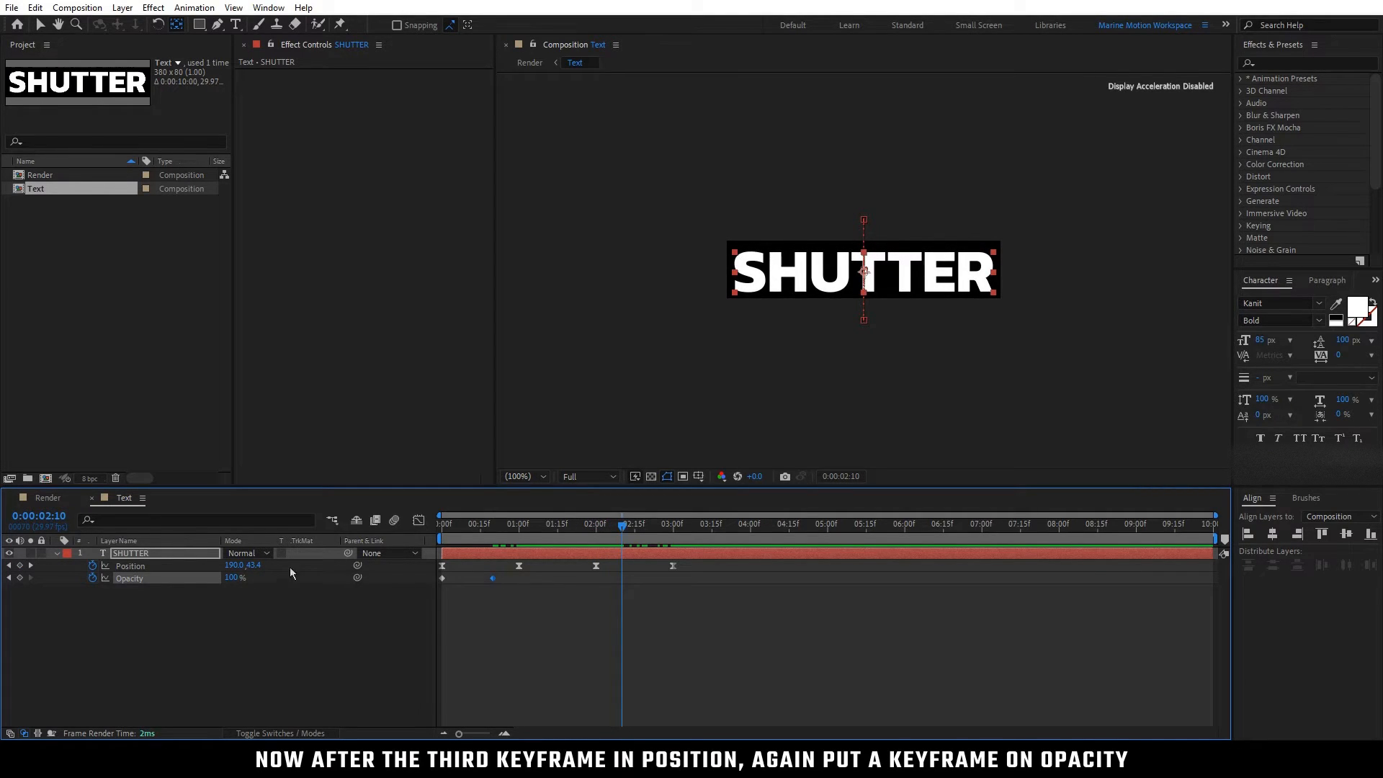
{"action": "left_click", "coordinate": [20, 578]}
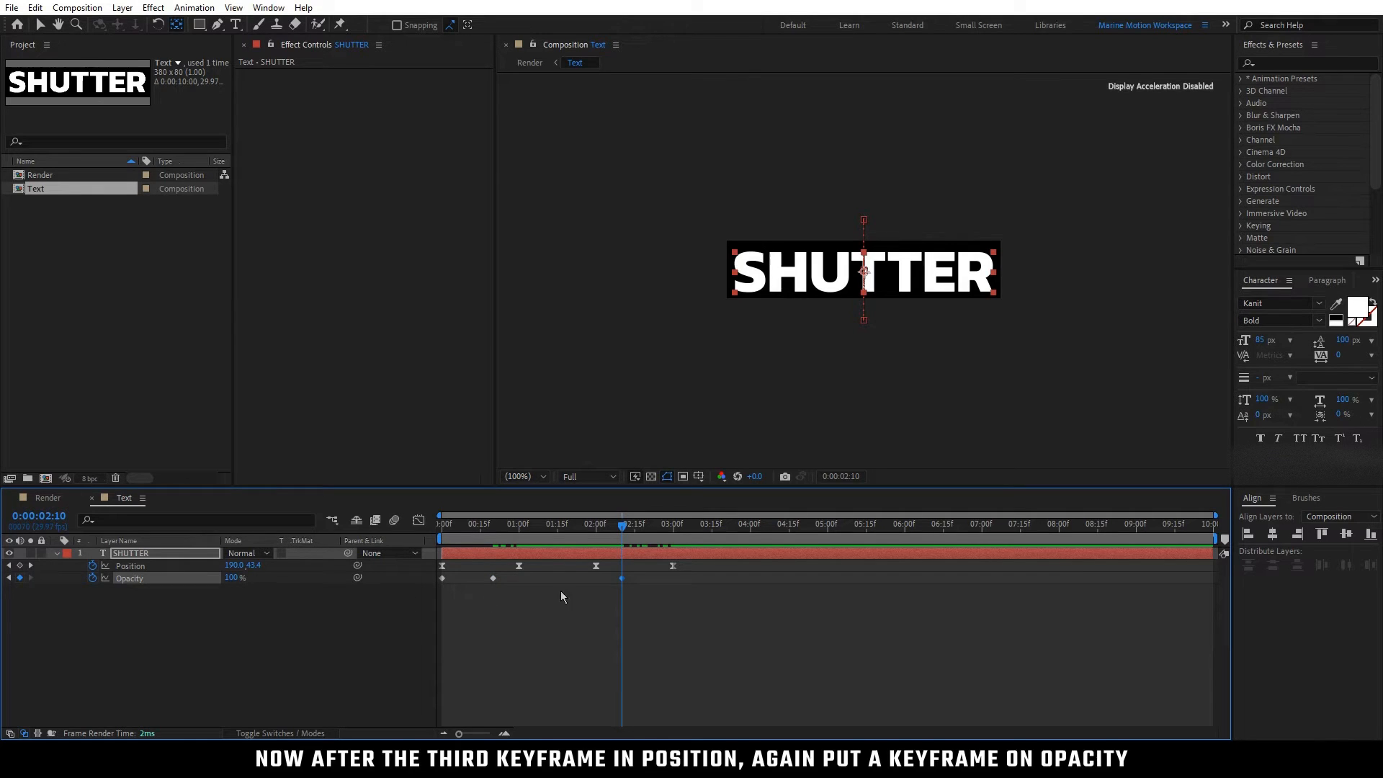
Step: Set the SHUTTER layer's Opacity to 0% at 3 seconds and return to the Render composition
{"action": "left_click", "coordinate": [670, 525]}
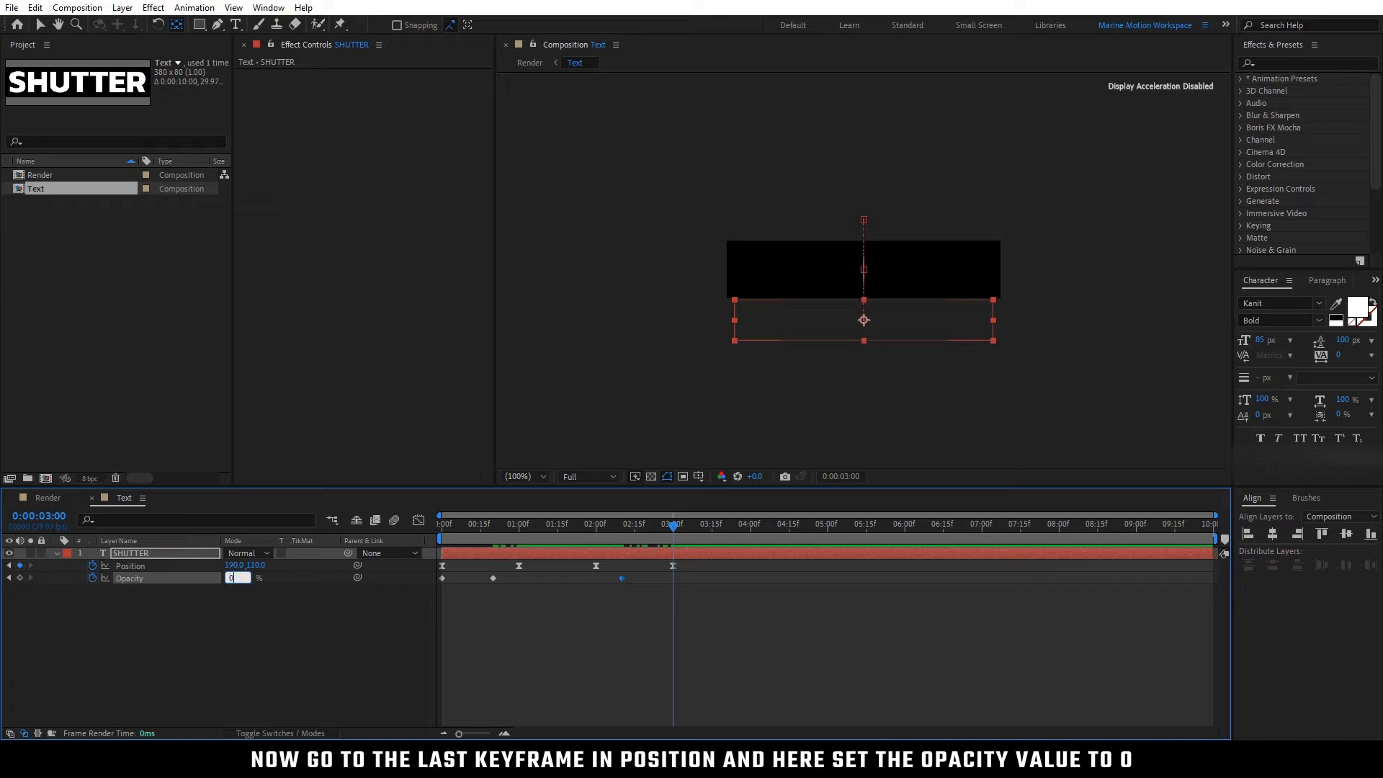
{"action": "left_click", "coordinate": [252, 598]}
{"action": "left_click_drag", "start_coordinate": [453, 527], "coordinate": [557, 602]}
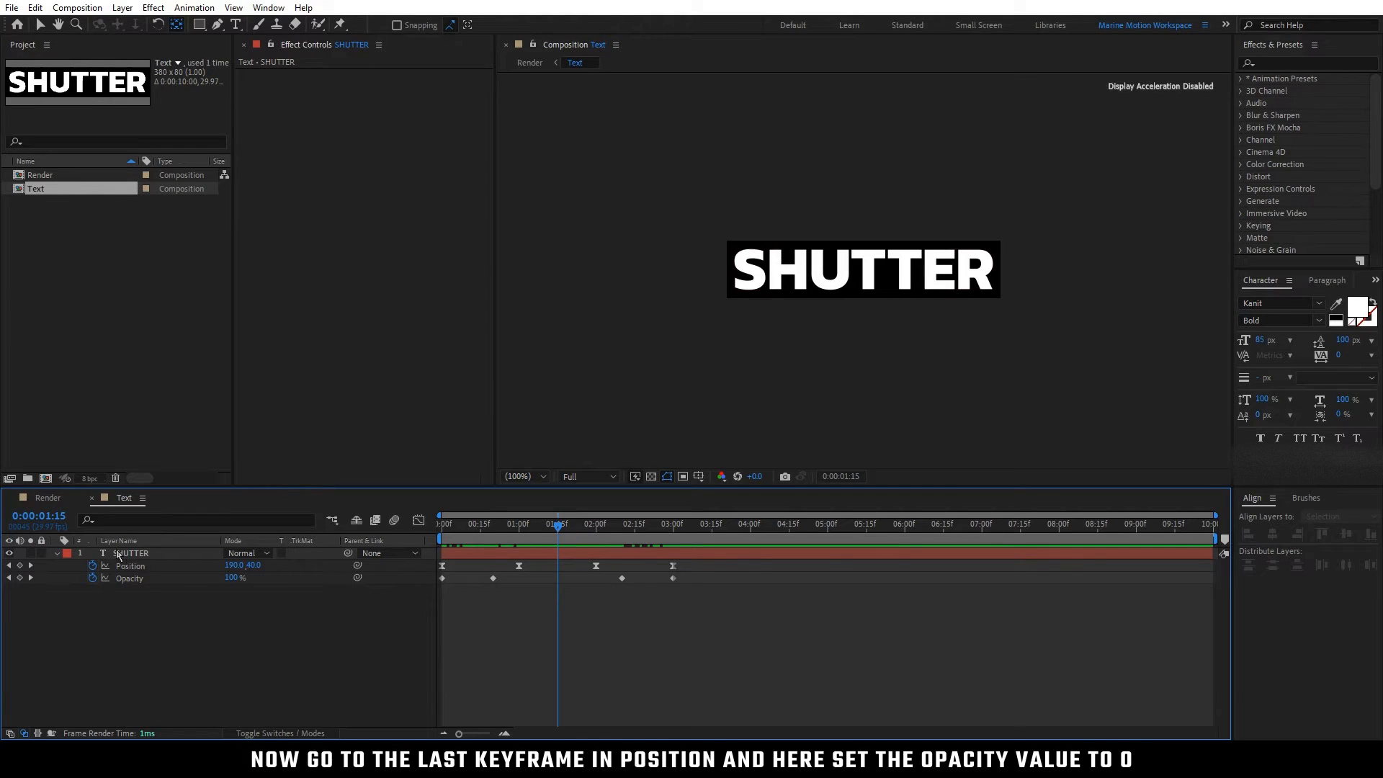
{"action": "left_click", "coordinate": [56, 502]}
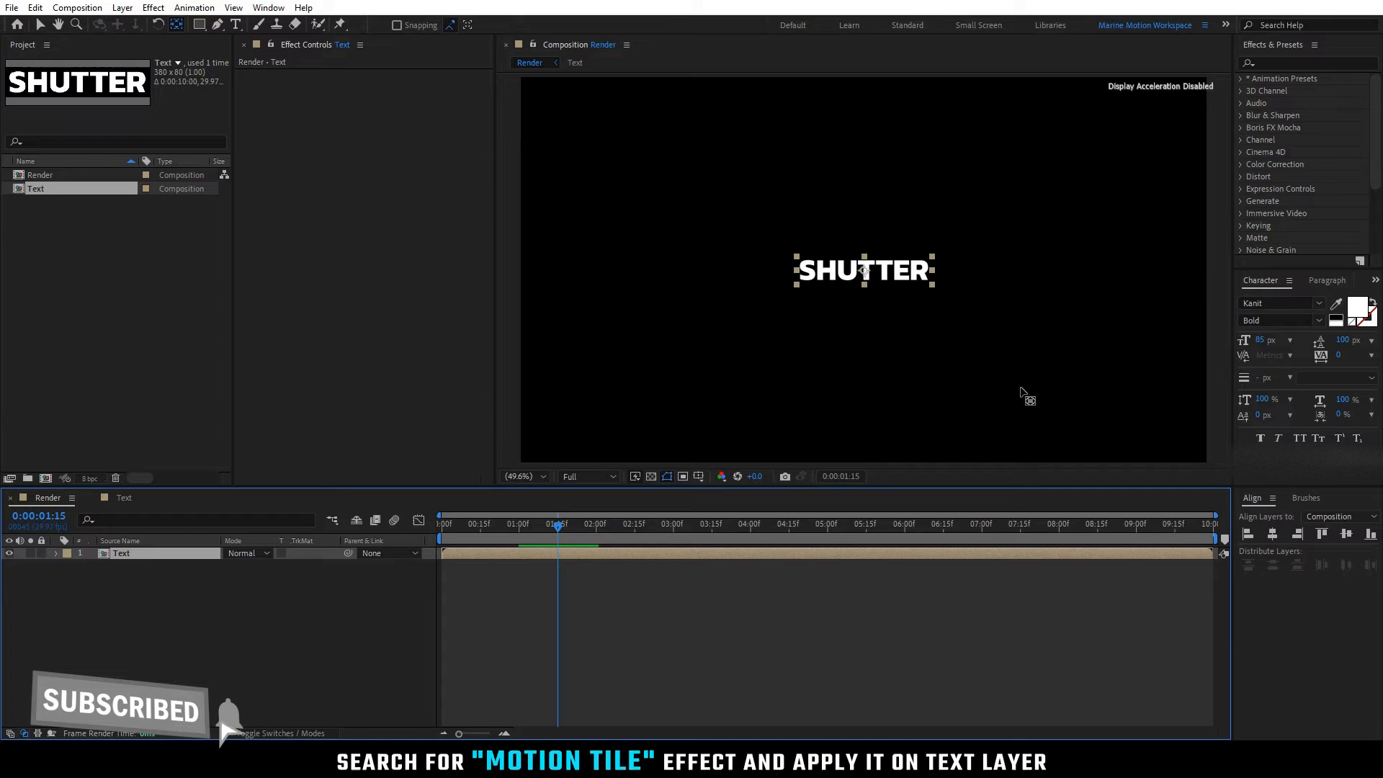
Step: Apply the Motion Tile effect to the Text layer and set its Output Width to 510
{"action": "left_click", "coordinate": [1281, 62]}
{"action": "type", "text": "motion"}
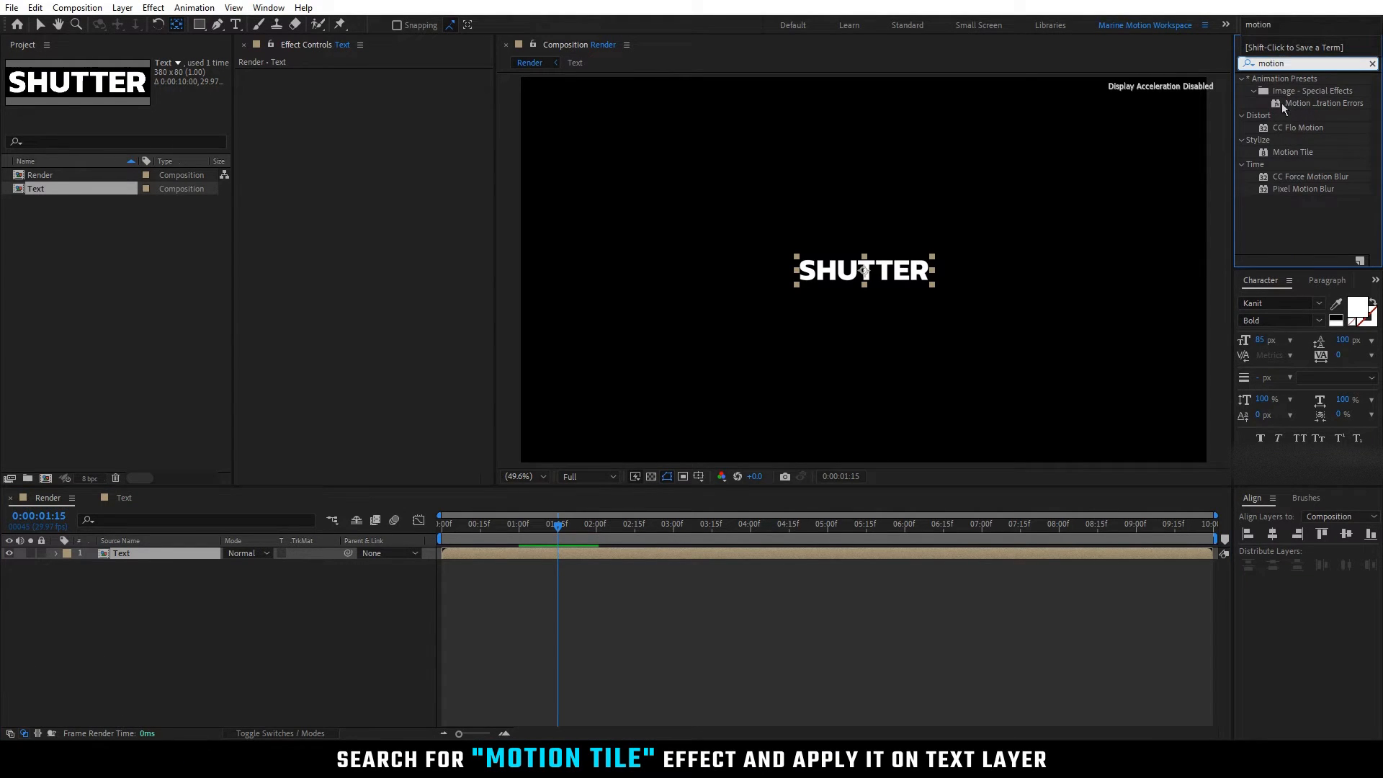
{"action": "left_click_drag", "start_coordinate": [1295, 152], "coordinate": [189, 552]}
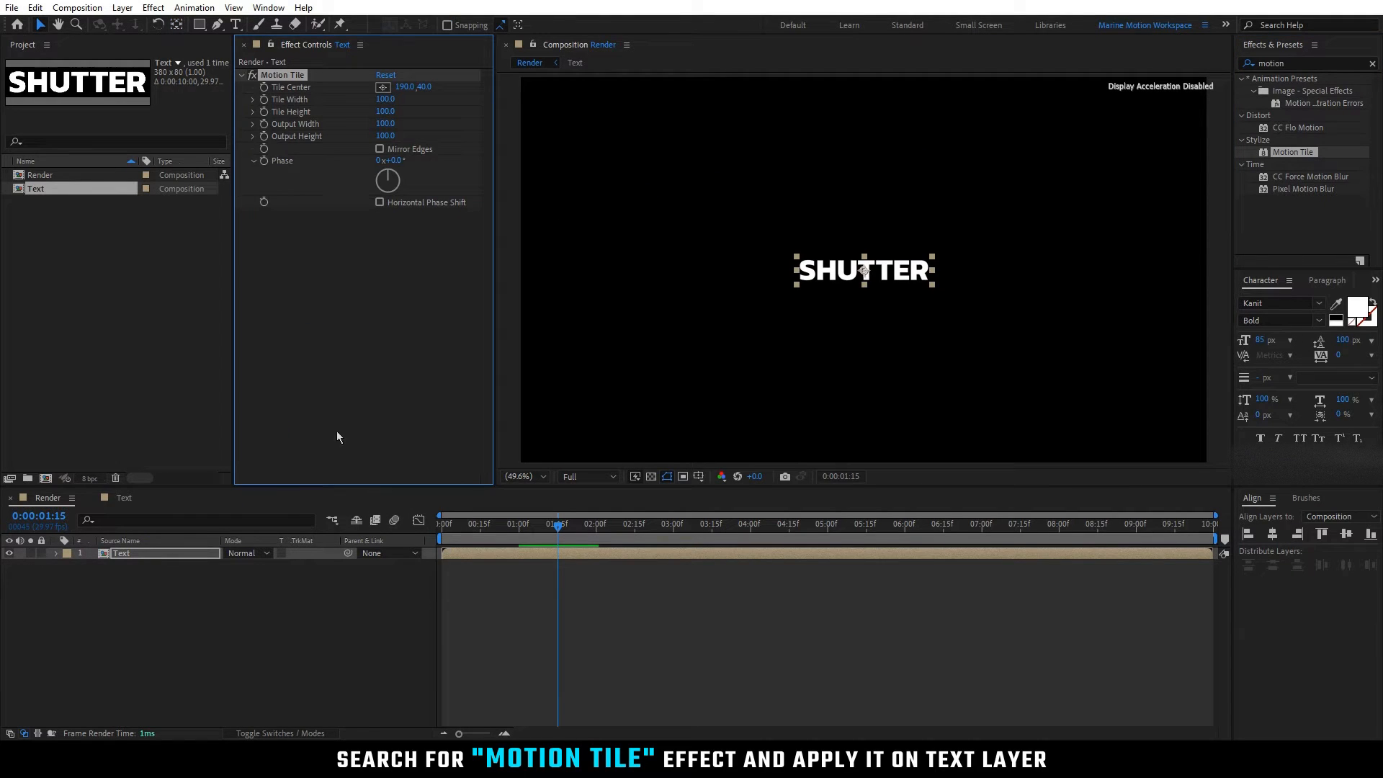
{"action": "left_click_drag", "start_coordinate": [385, 123], "coordinate": [418, 127]}
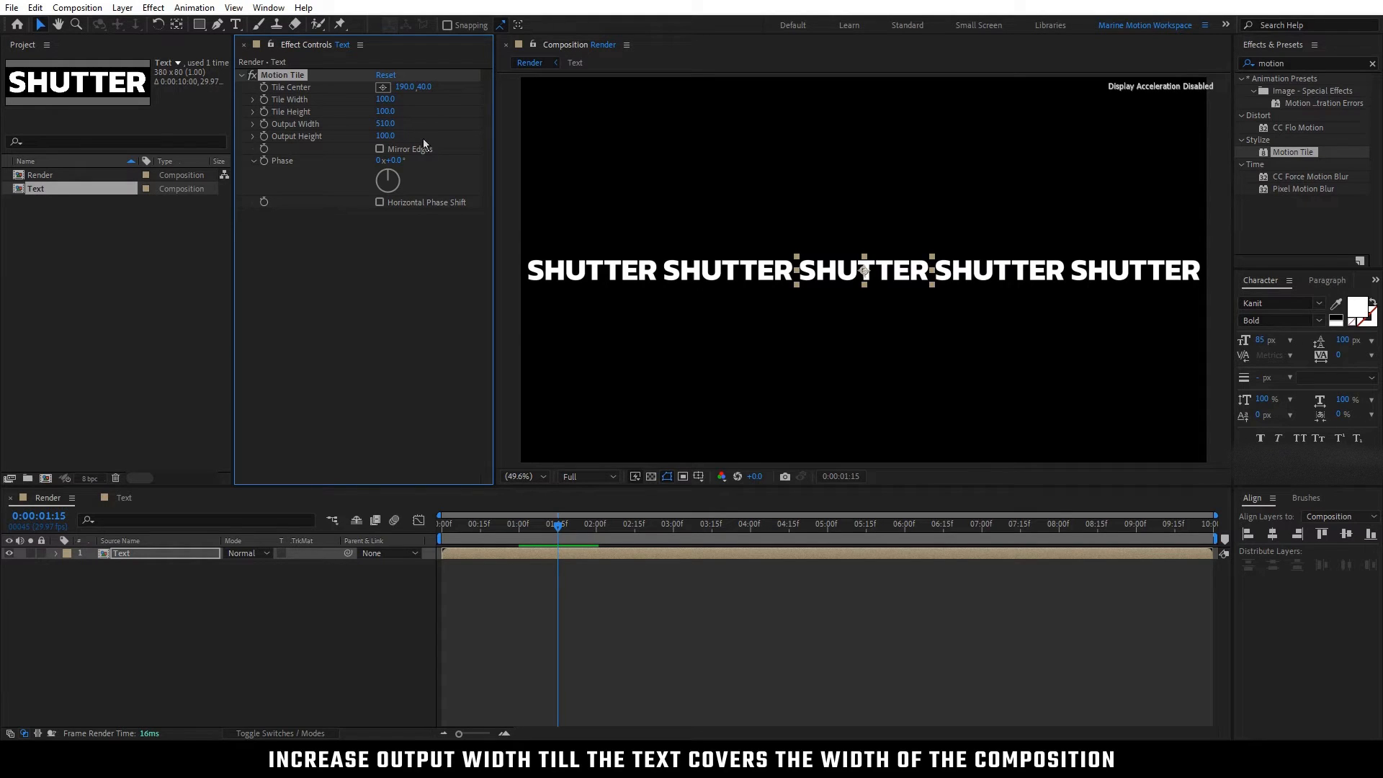
{"action": "left_click", "coordinate": [441, 267]}
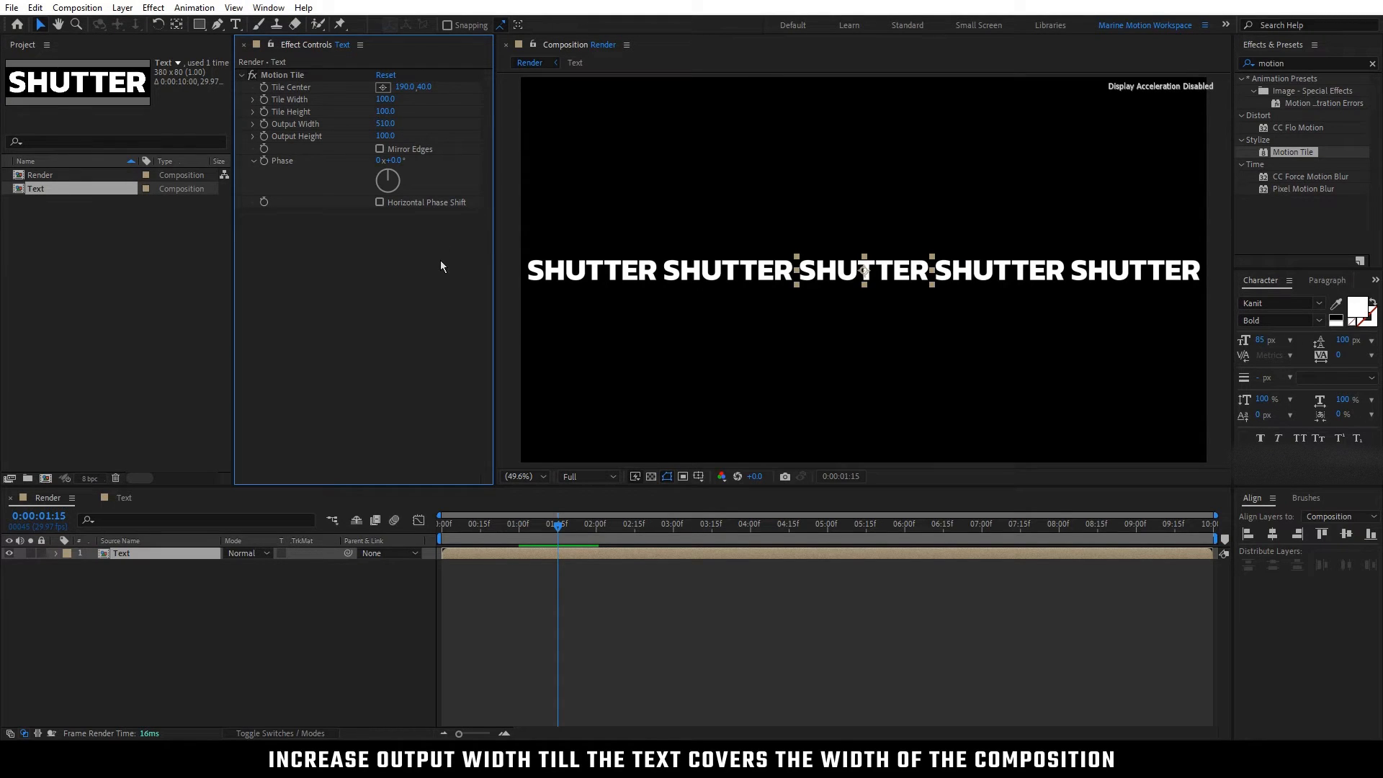
{"action": "left_click", "coordinate": [267, 576]}
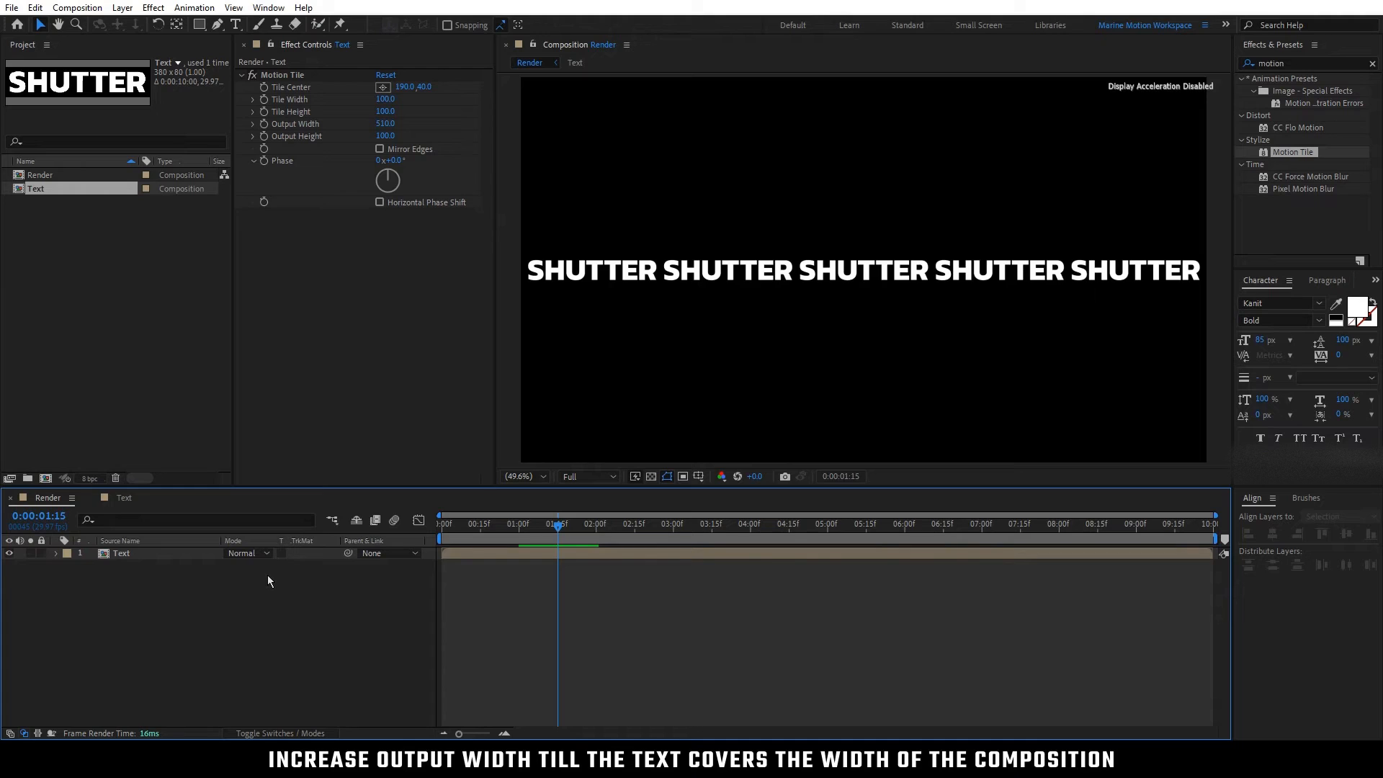
Step: Align the Text layer to the top edge of the composition and place a duplicate row directly below it
{"action": "left_click", "coordinate": [198, 556]}
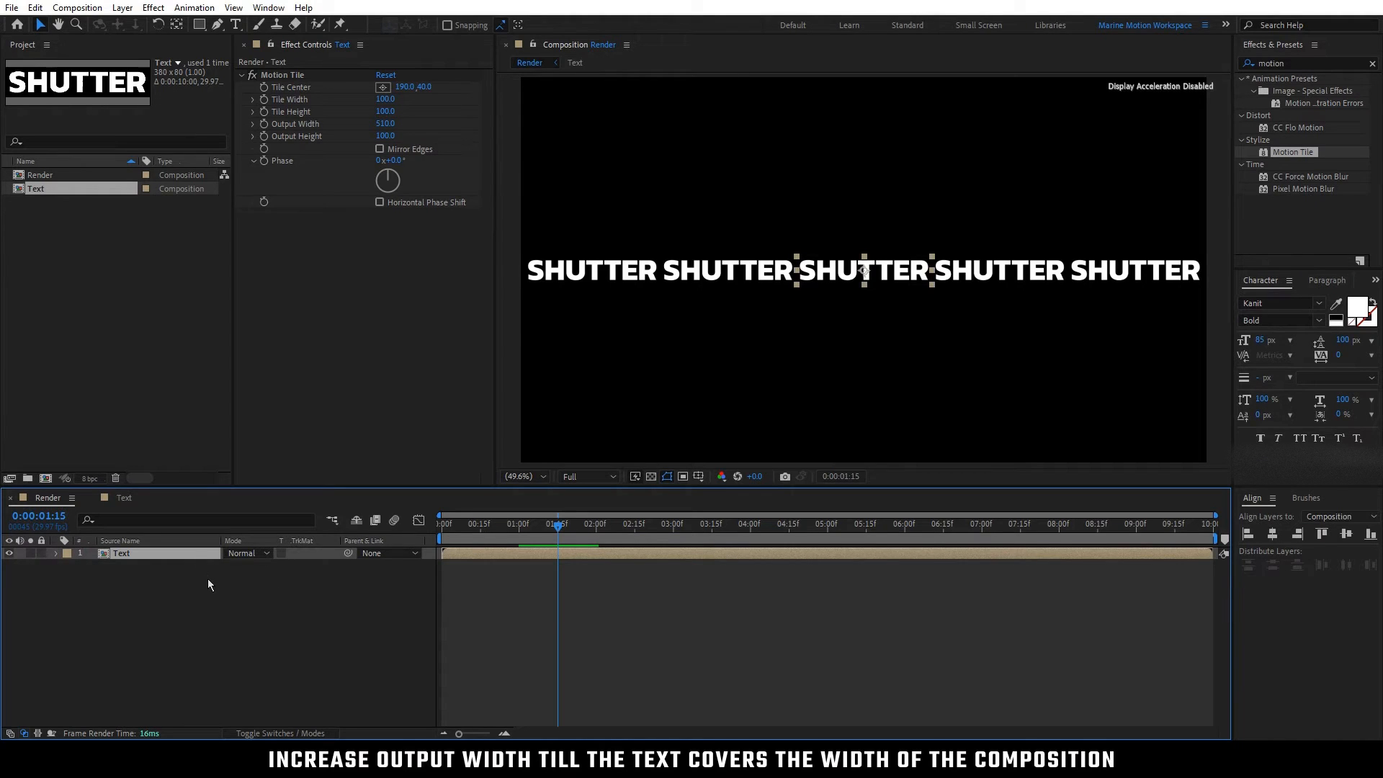
{"action": "left_click", "coordinate": [1322, 535]}
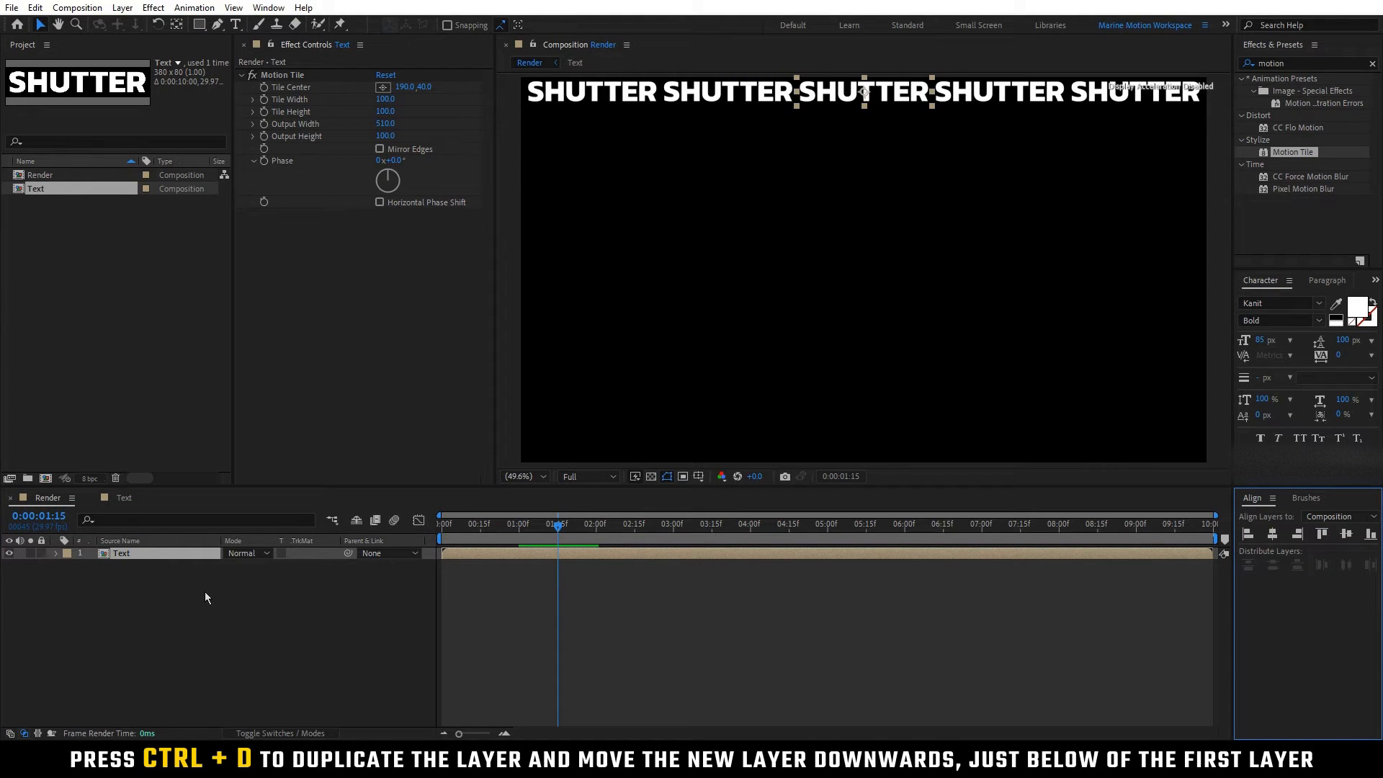
{"action": "key", "text": "ctrl+d"}
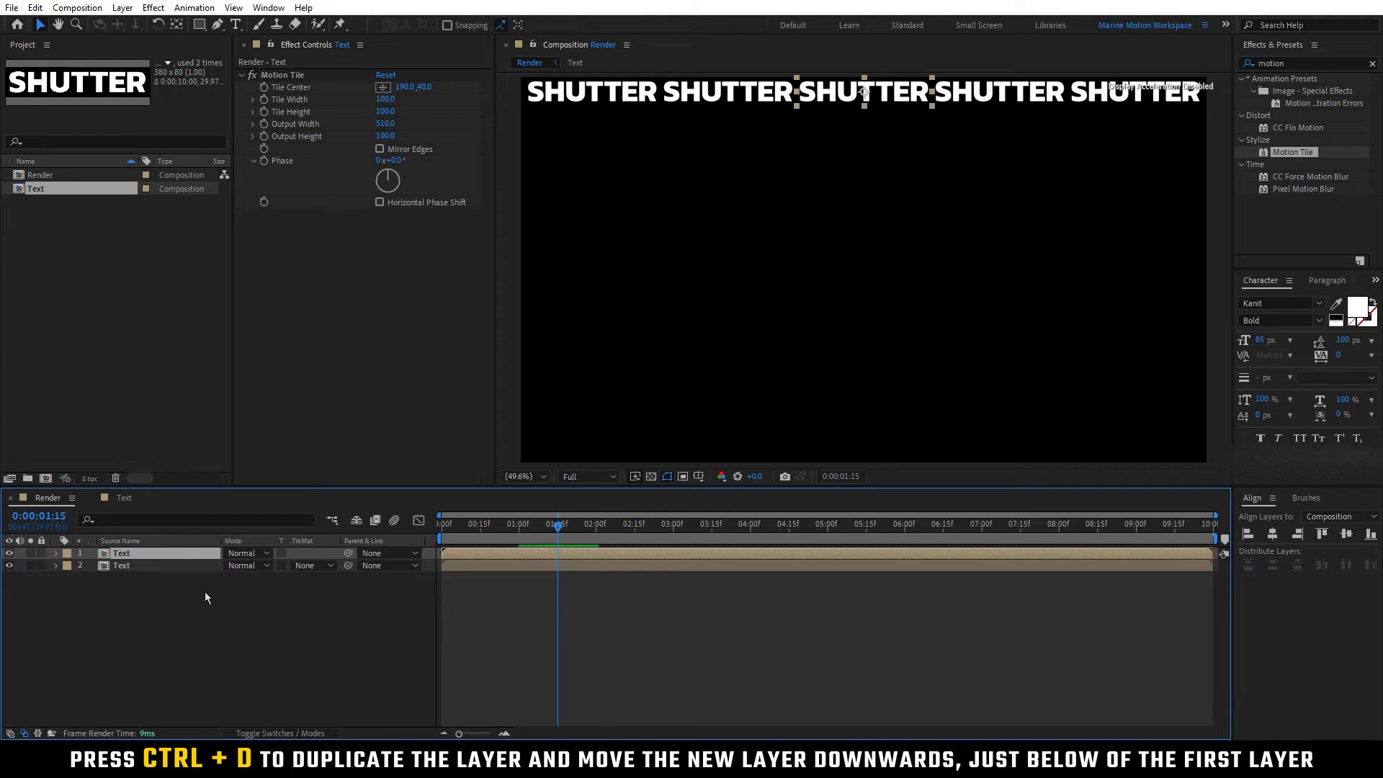
{"action": "key", "text": "shift+Down"}
{"action": "key", "text": "shift+Down"}
{"action": "key", "text": "shift+Down"}
{"action": "key", "text": "shift+Down"}
{"action": "key", "text": "shift+Down"}
{"action": "key", "text": "shift+Down"}
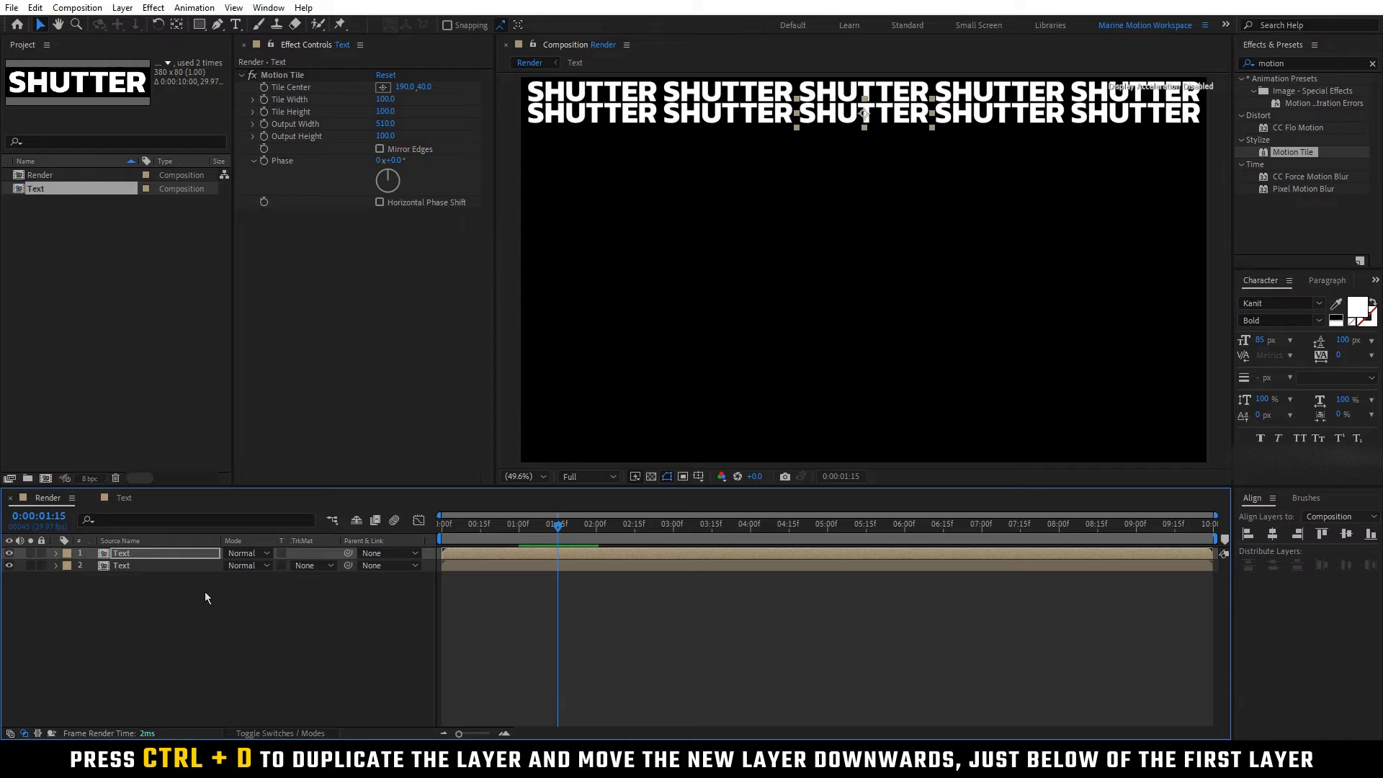
Step: Keep duplicating the newest Text row and moving each copy just below the previous one until 18 rows fill the composition's height
{"action": "key", "text": "ctrl+d"}
{"action": "key", "text": "shift+Down"}
{"action": "key", "text": "shift+Down"}
{"action": "key", "text": "shift+Down"}
{"action": "key", "text": "shift+Down"}
{"action": "key", "text": "shift+Down"}
{"action": "key", "text": "shift+Down"}
{"action": "key", "text": "ctrl+d"}
{"action": "key", "text": "shift+Down"}
{"action": "key", "text": "shift+Down"}
{"action": "key", "text": "shift+Down"}
{"action": "key", "text": "shift+Down"}
{"action": "key", "text": "shift+Down"}
{"action": "key", "text": "shift+Down"}
{"action": "key", "text": "ctrl+d"}
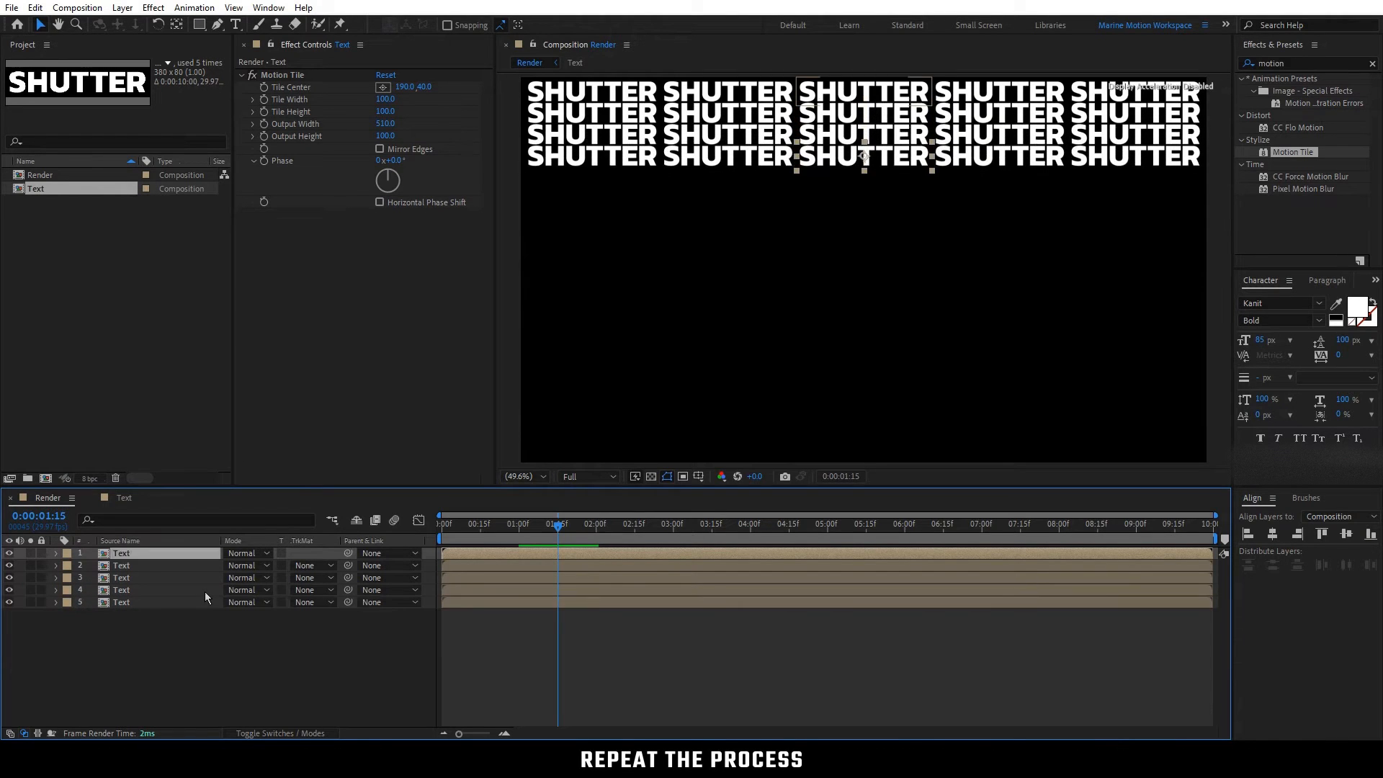
{"action": "key", "text": "shift+Down"}
{"action": "key", "text": "shift+Down"}
{"action": "key", "text": "shift+Down"}
{"action": "key", "text": "shift+Down"}
{"action": "key", "text": "shift+Down"}
{"action": "key", "text": "shift+Down"}
{"action": "key", "text": "ctrl+d"}
{"action": "key", "text": "shift+Down"}
{"action": "key", "text": "shift+Down"}
{"action": "key", "text": "shift+Down"}
{"action": "key", "text": "shift+Down"}
{"action": "key", "text": "shift+Down"}
{"action": "key", "text": "shift+Down"}
{"action": "key", "text": "ctrl+d"}
{"action": "key", "text": "shift+Down"}
{"action": "key", "text": "shift+Down"}
{"action": "key", "text": "shift+Down"}
{"action": "key", "text": "shift+Down"}
{"action": "key", "text": "shift+Down"}
{"action": "key", "text": "shift+Down"}
{"action": "key", "text": "ctrl+d"}
{"action": "key", "text": "shift+Down"}
{"action": "key", "text": "shift+Down"}
{"action": "key", "text": "shift+Down"}
{"action": "key", "text": "shift+Down"}
{"action": "key", "text": "shift+Down"}
{"action": "key", "text": "shift+Down"}
{"action": "key", "text": "ctrl+d"}
{"action": "key", "text": "shift+Down"}
{"action": "key", "text": "shift+Down"}
{"action": "key", "text": "shift+Down"}
{"action": "key", "text": "shift+Down"}
{"action": "key", "text": "shift+Down"}
{"action": "key", "text": "shift+Down"}
{"action": "key", "text": "ctrl+d"}
{"action": "key", "text": "shift+Down"}
{"action": "key", "text": "shift+Down"}
{"action": "key", "text": "shift+Down"}
{"action": "key", "text": "shift+Down"}
{"action": "key", "text": "shift+Down"}
{"action": "key", "text": "shift+Down"}
{"action": "key", "text": "ctrl+d"}
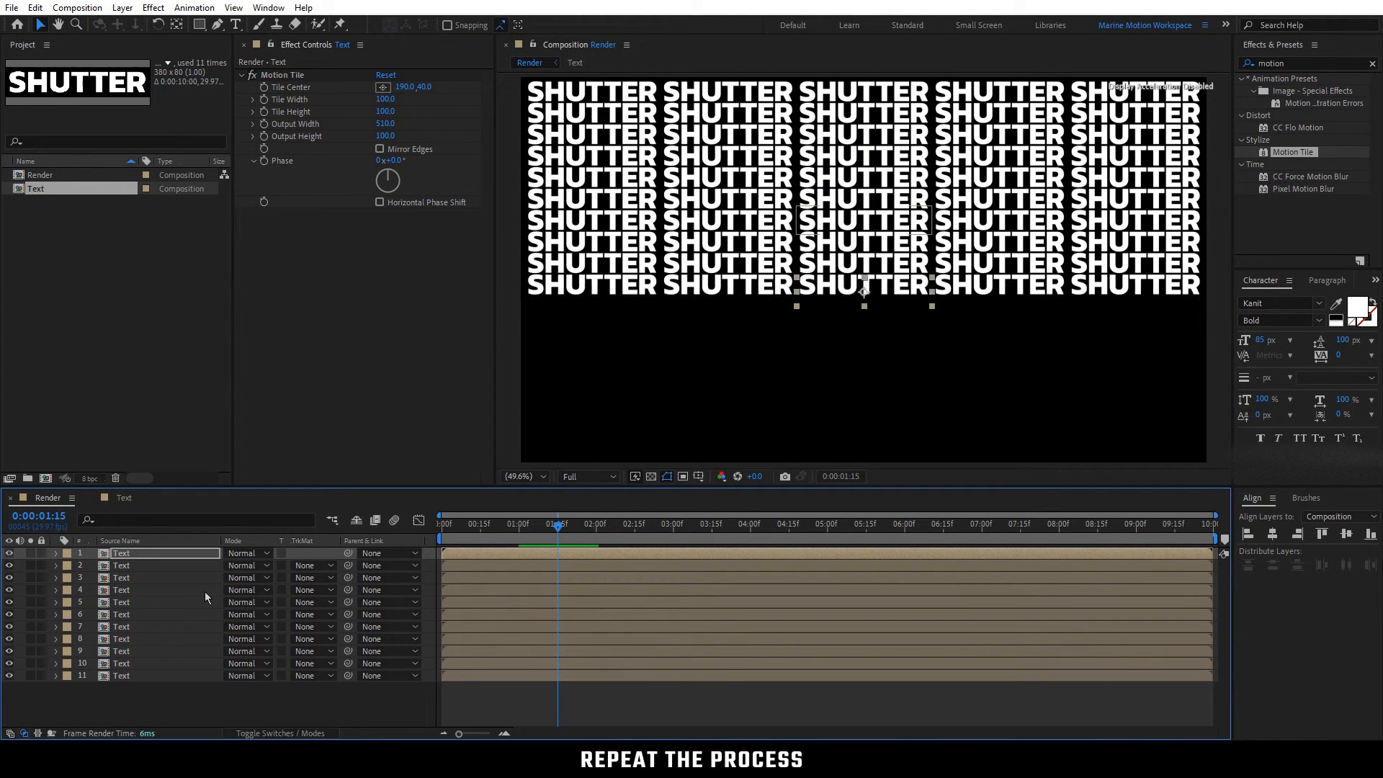
{"action": "key", "text": "ctrl+d"}
{"action": "key", "text": "shift+Down"}
{"action": "key", "text": "shift+Down"}
{"action": "key", "text": "shift+Down"}
{"action": "key", "text": "shift+Down"}
{"action": "key", "text": "shift+Down"}
{"action": "key", "text": "shift+Down"}
{"action": "key", "text": "ctrl+d"}
{"action": "key", "text": "shift+Down"}
{"action": "key", "text": "shift+Down"}
{"action": "key", "text": "shift+Down"}
{"action": "key", "text": "shift+Down"}
{"action": "key", "text": "shift+Down"}
{"action": "key", "text": "shift+Down"}
{"action": "key", "text": "ctrl+d"}
{"action": "key", "text": "shift+Down"}
{"action": "key", "text": "shift+Down"}
{"action": "key", "text": "shift+Down"}
{"action": "key", "text": "shift+Down"}
{"action": "key", "text": "shift+Down"}
{"action": "key", "text": "shift+Down"}
{"action": "key", "text": "ctrl+d"}
{"action": "key", "text": "shift+Down"}
{"action": "key", "text": "shift+Down"}
{"action": "key", "text": "shift+Down"}
{"action": "key", "text": "shift+Down"}
{"action": "key", "text": "shift+Down"}
{"action": "key", "text": "shift+Down"}
{"action": "key", "text": "ctrl+d"}
{"action": "key", "text": "shift+Down"}
{"action": "key", "text": "shift+Down"}
{"action": "key", "text": "shift+Down"}
{"action": "key", "text": "shift+Down"}
{"action": "key", "text": "shift+Down"}
{"action": "key", "text": "shift+Down"}
{"action": "key", "text": "ctrl+d"}
{"action": "key", "text": "shift+Down"}
{"action": "key", "text": "shift+Down"}
{"action": "key", "text": "shift+Down"}
{"action": "key", "text": "shift+Down"}
{"action": "key", "text": "shift+Down"}
{"action": "key", "text": "shift+Down"}
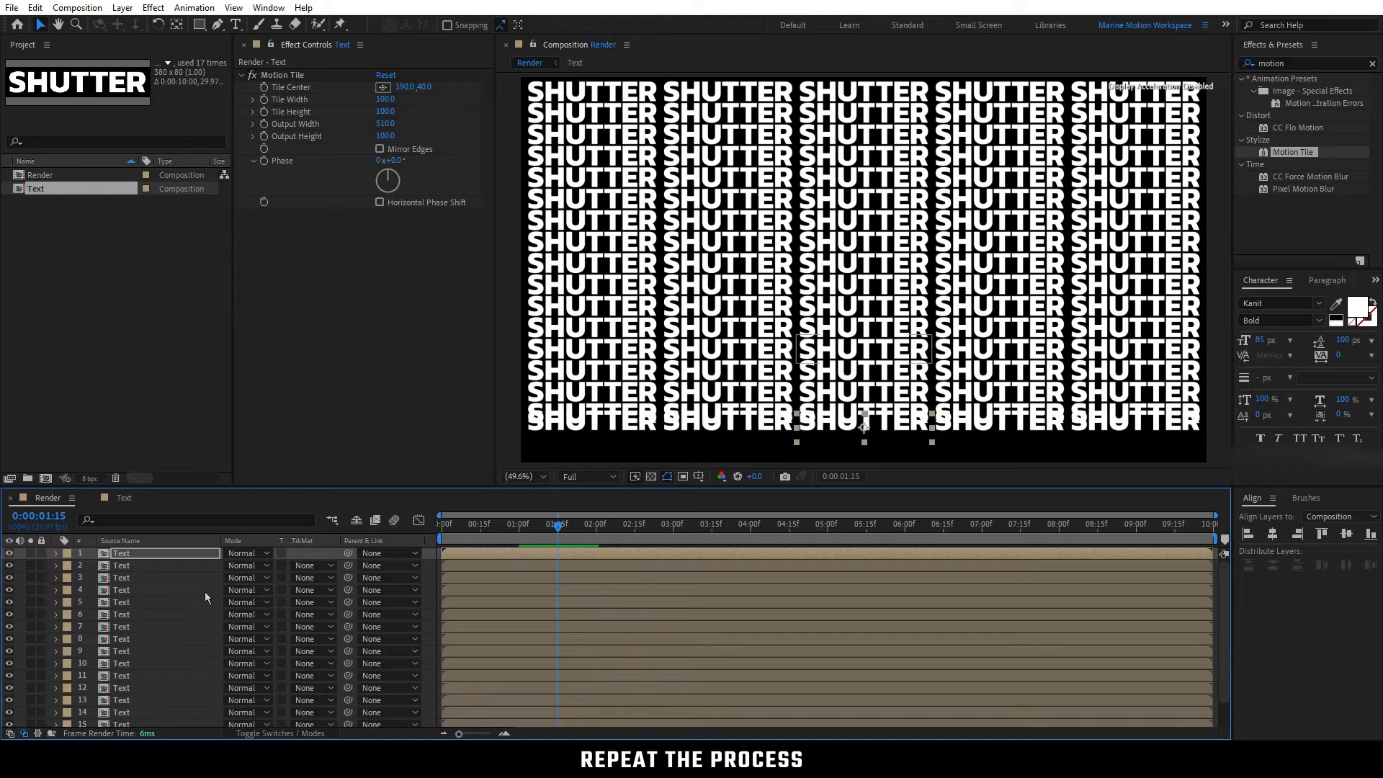
{"action": "key", "text": "shift+Down"}
{"action": "key", "text": "shift+Down"}
{"action": "key", "text": "shift+Down"}
{"action": "key", "text": "ctrl+d"}
{"action": "key", "text": "shift+Down"}
{"action": "key", "text": "shift+Down"}
{"action": "key", "text": "shift+Down"}
{"action": "key", "text": "shift+Down"}
{"action": "key", "text": "shift+Down"}
{"action": "key", "text": "shift+Down"}
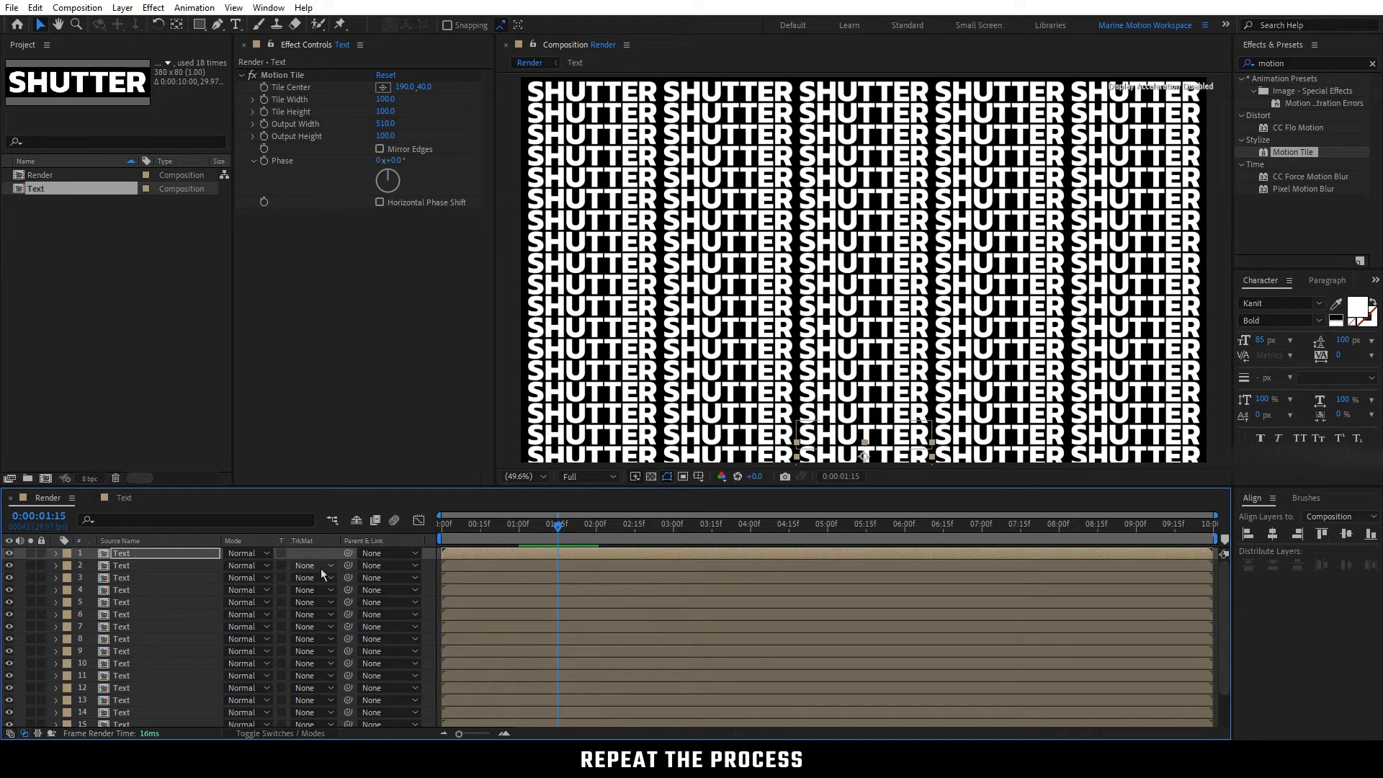
{"action": "left_click", "coordinate": [323, 552]}
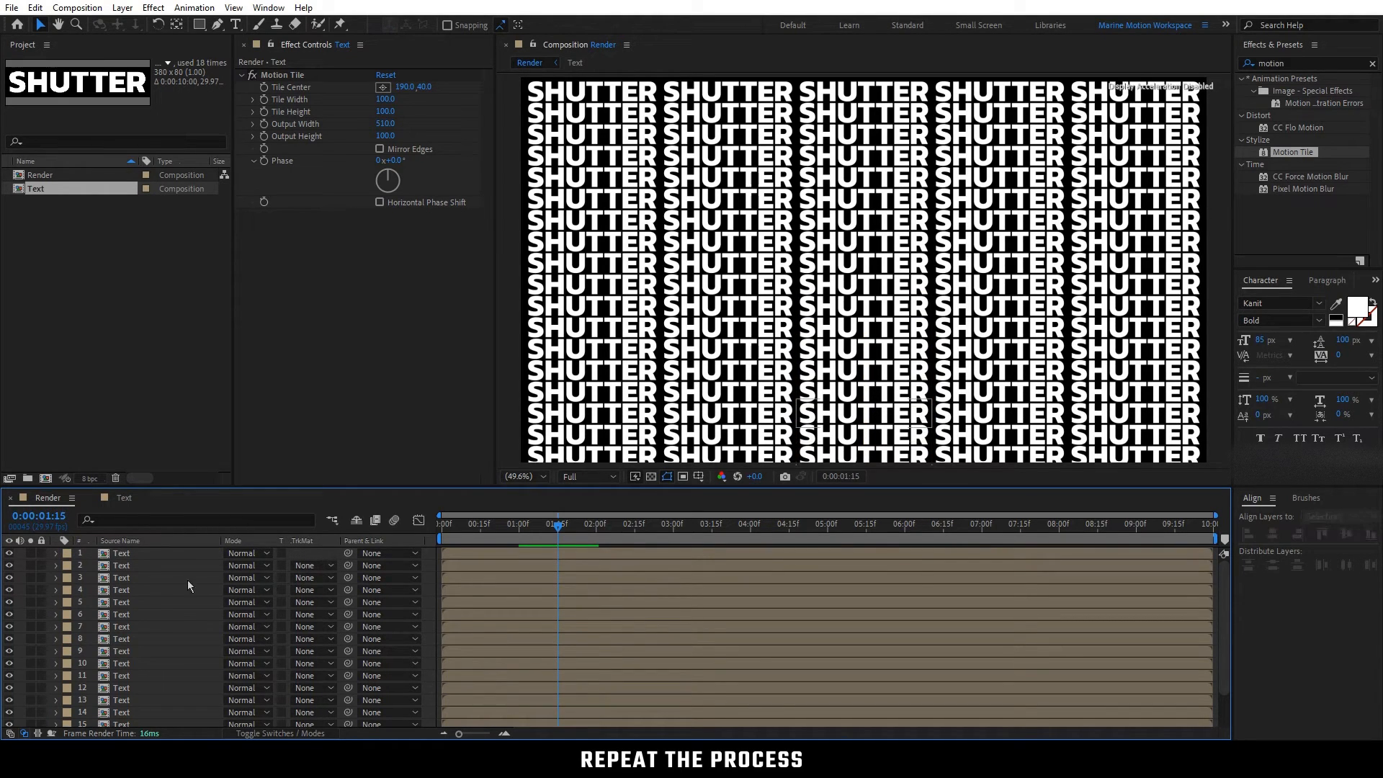
Step: Reverse the stacking order of all 18 Text layers by selecting them from last to first, then cutting and pasting them
{"action": "scroll", "coordinate": [171, 580], "scroll_direction": "down", "scroll_amount": 2}
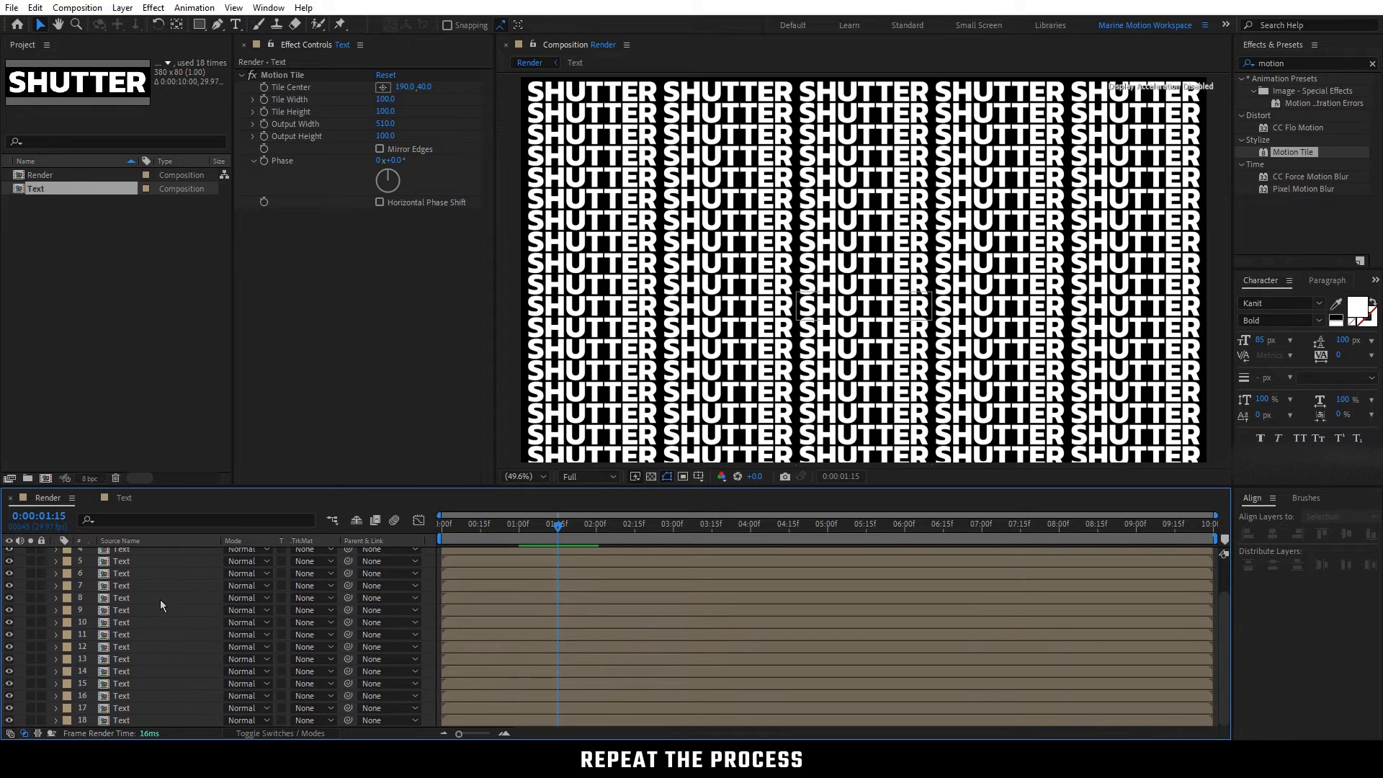
{"action": "left_click", "coordinate": [121, 720]}
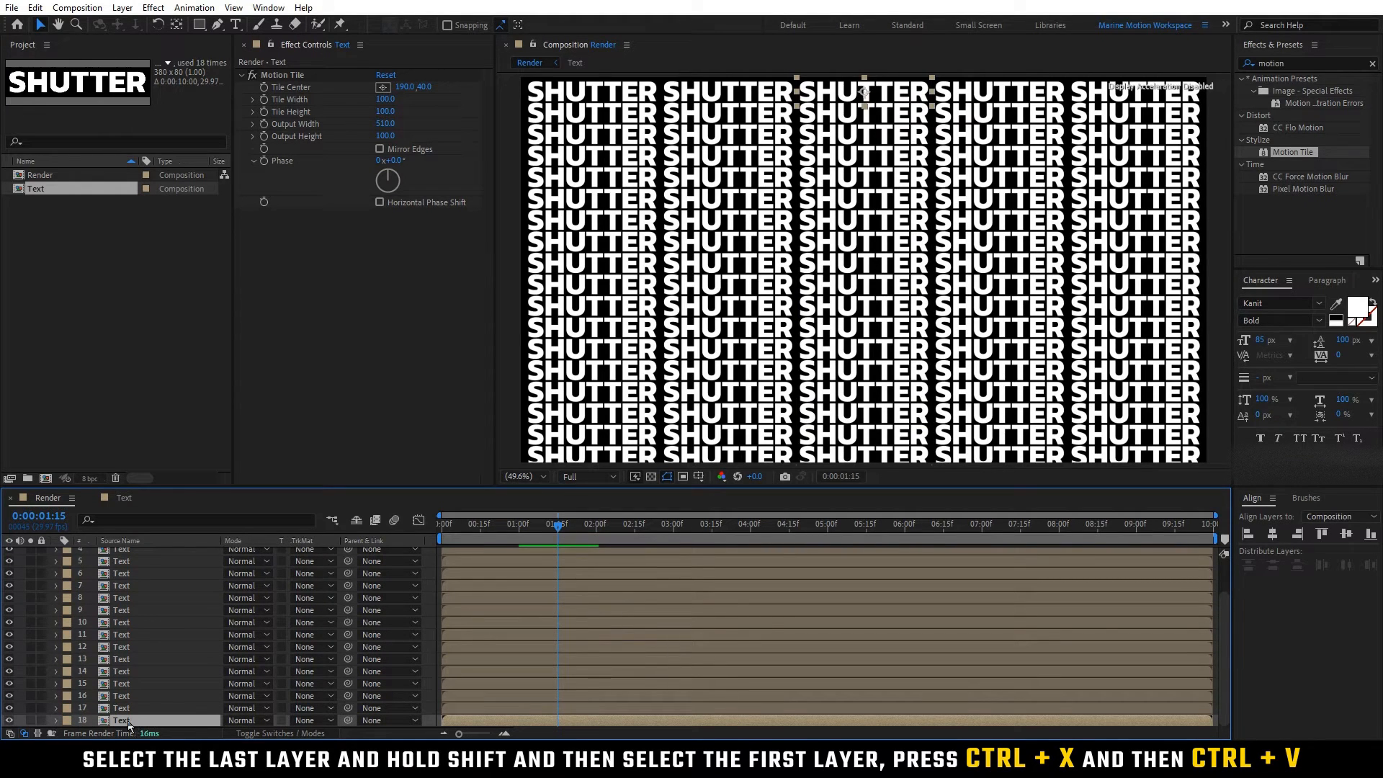
{"action": "scroll", "coordinate": [152, 697], "scroll_direction": "up", "scroll_amount": 2}
{"action": "left_click", "coordinate": [133, 553], "text": "shift"}
{"action": "left_click", "coordinate": [133, 552], "text": "shift"}
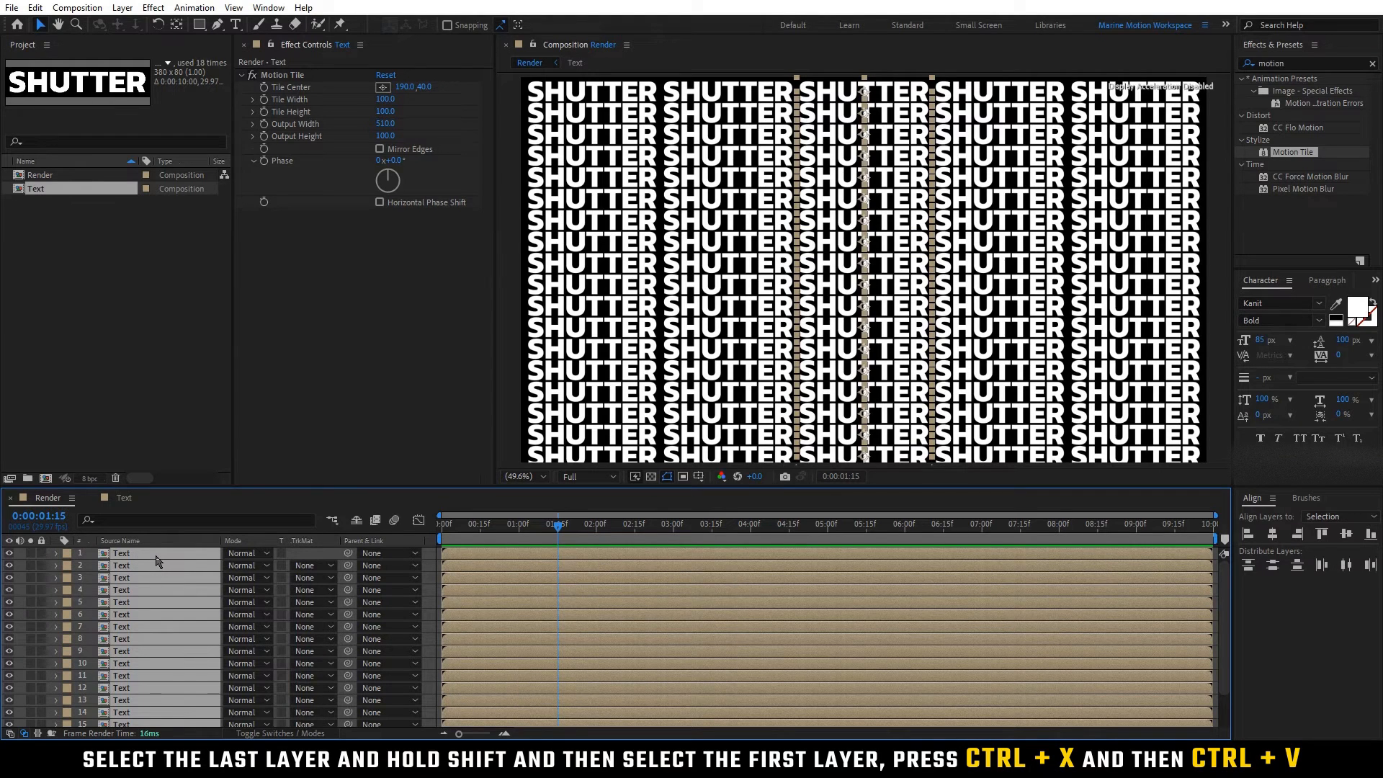
{"action": "key", "text": "ctrl+x"}
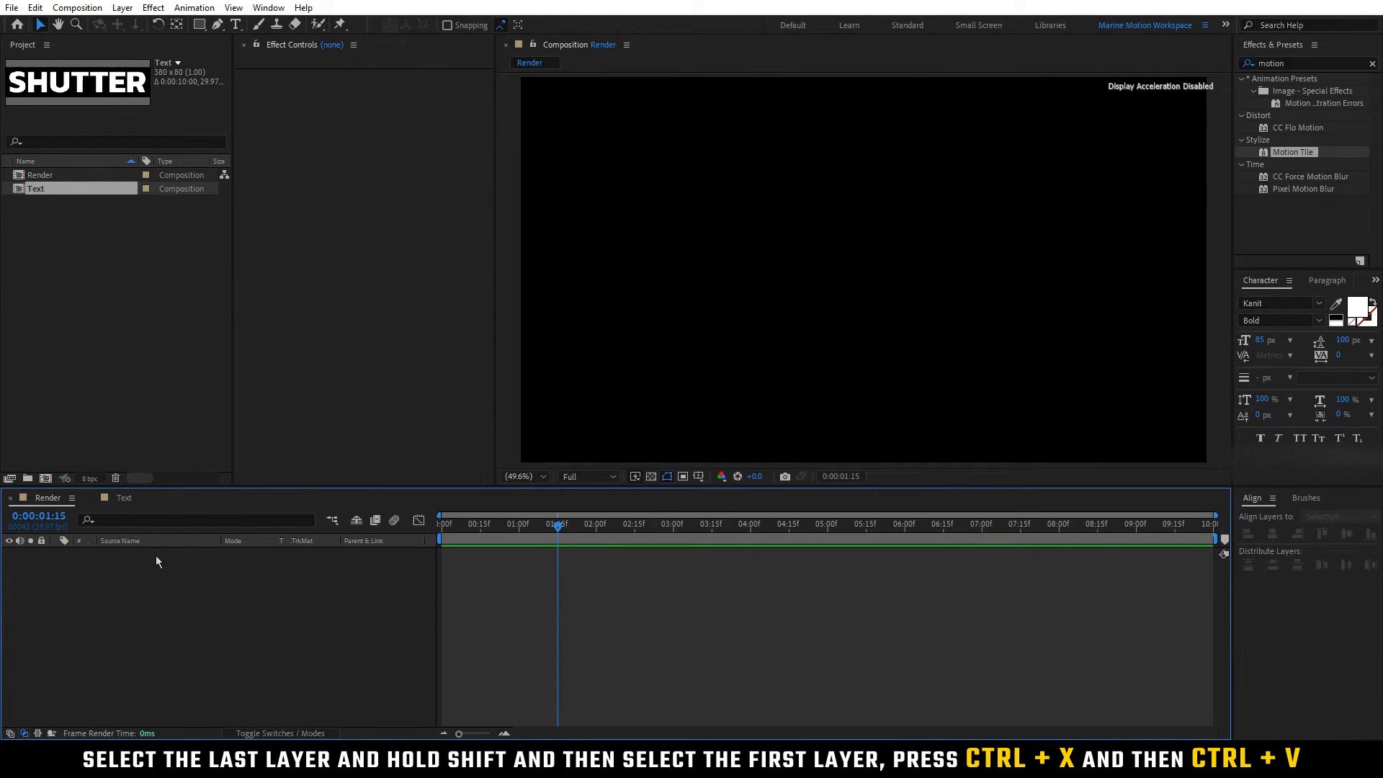
{"action": "key", "text": "ctrl+v"}
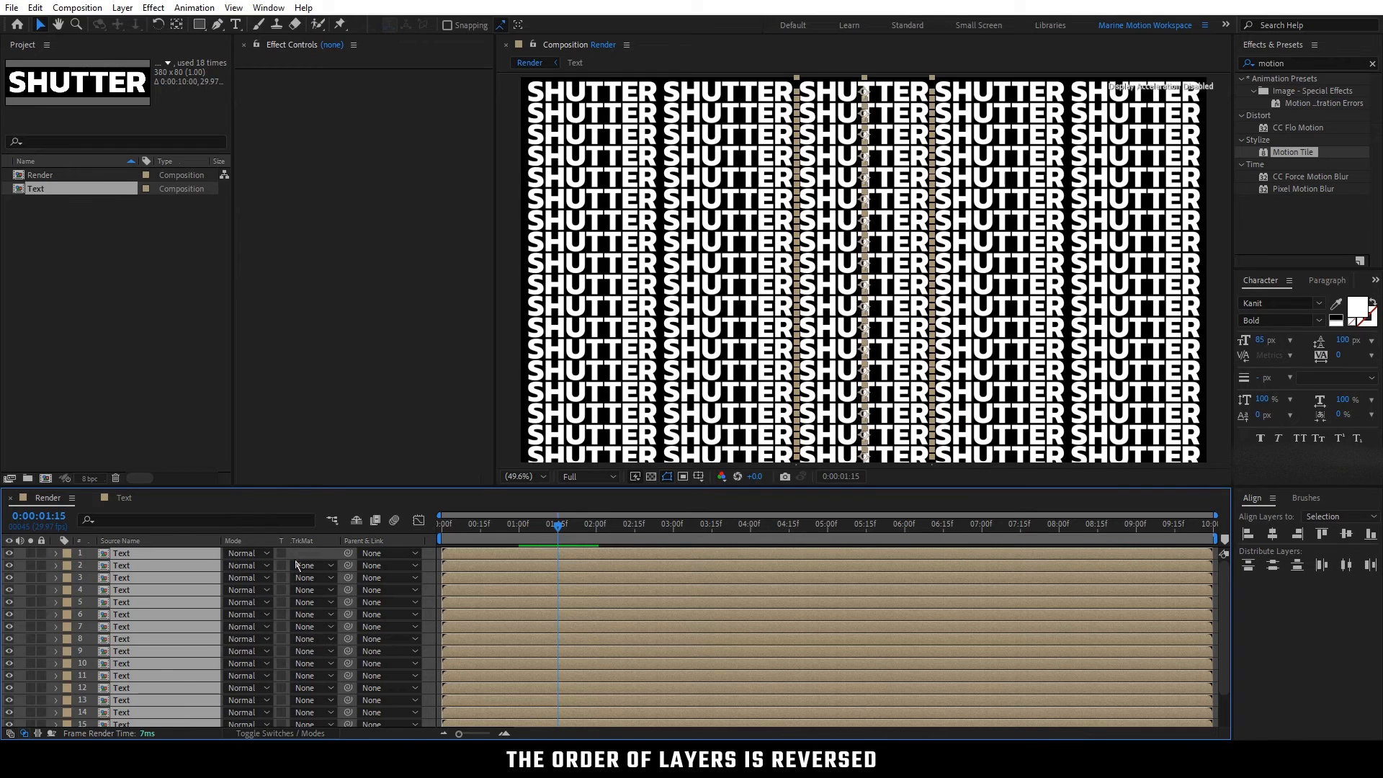
Step: Check the new layer order by selecting the first five Text layers one after another
{"action": "left_click", "coordinate": [301, 556]}
{"action": "left_click", "coordinate": [216, 553]}
{"action": "left_click", "coordinate": [207, 565]}
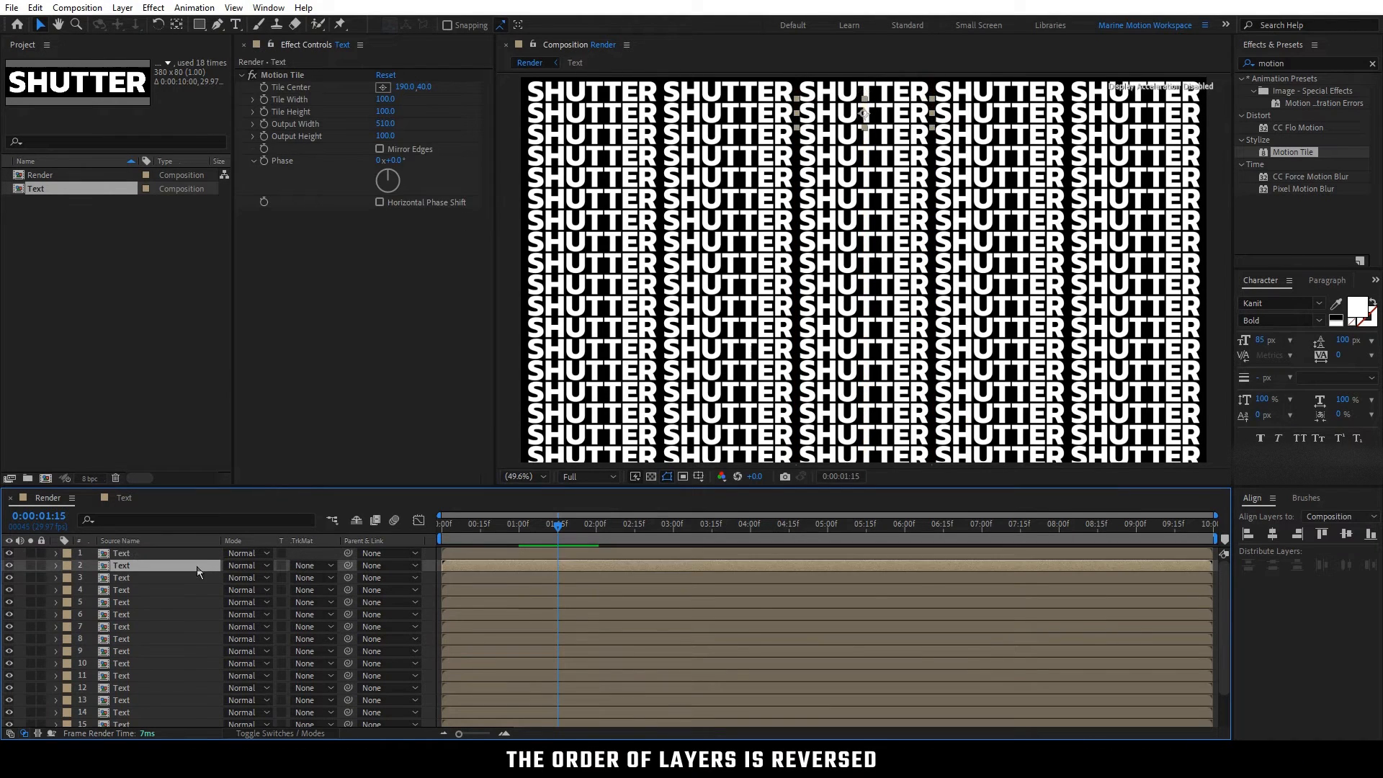
{"action": "left_click", "coordinate": [192, 578]}
{"action": "left_click", "coordinate": [182, 590]}
{"action": "left_click", "coordinate": [182, 603]}
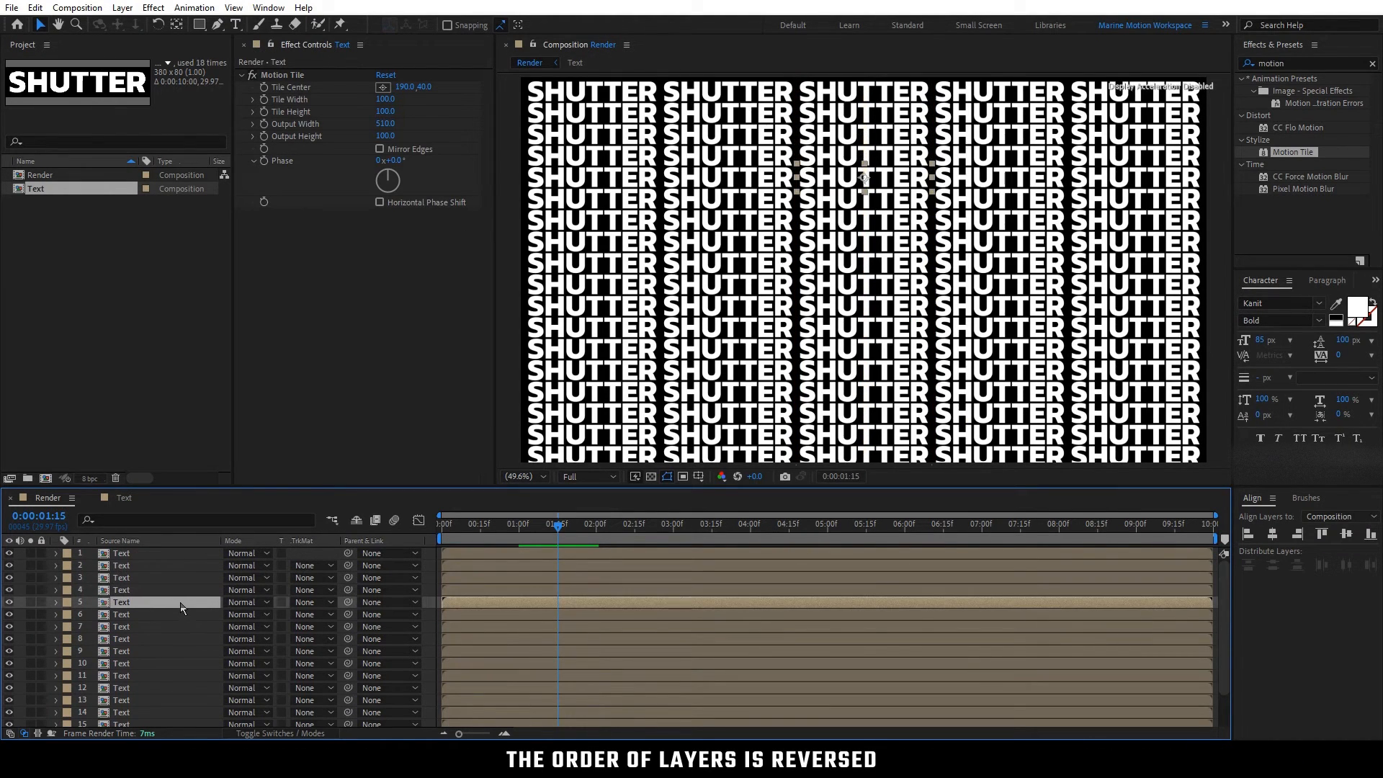
{"action": "left_click", "coordinate": [304, 556]}
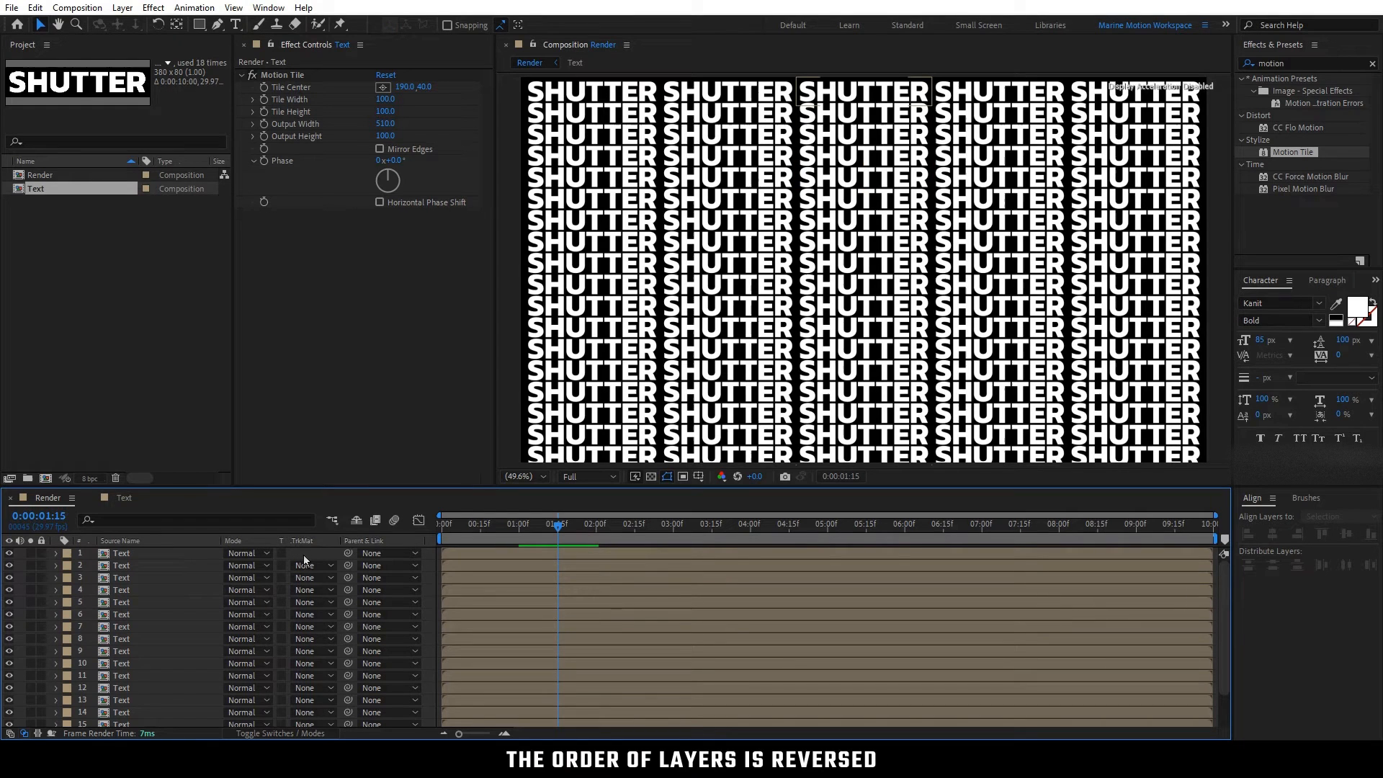
Step: Split all 18 Text layers at 0:00:00:02 and delete the resulting later halves
{"action": "left_click", "coordinate": [453, 525]}
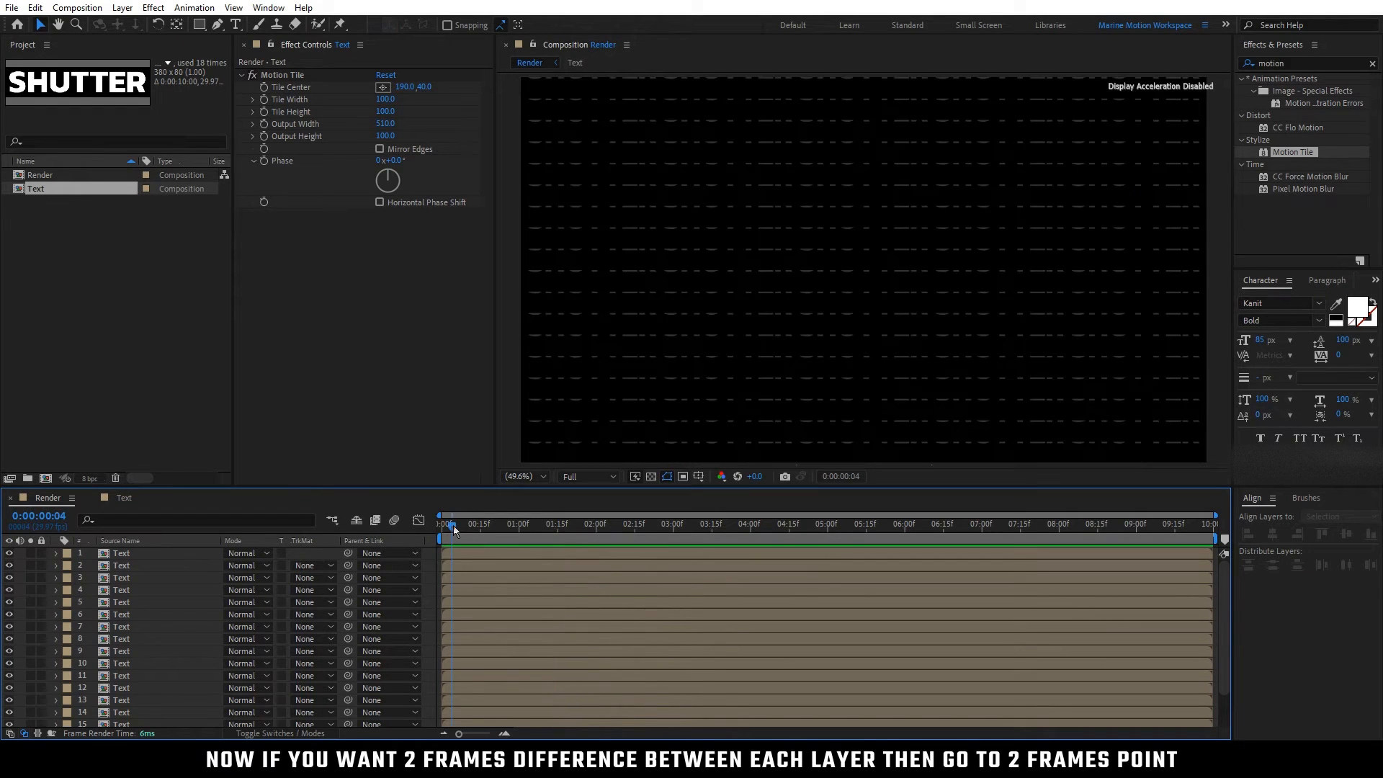
{"action": "left_click", "coordinate": [448, 525]}
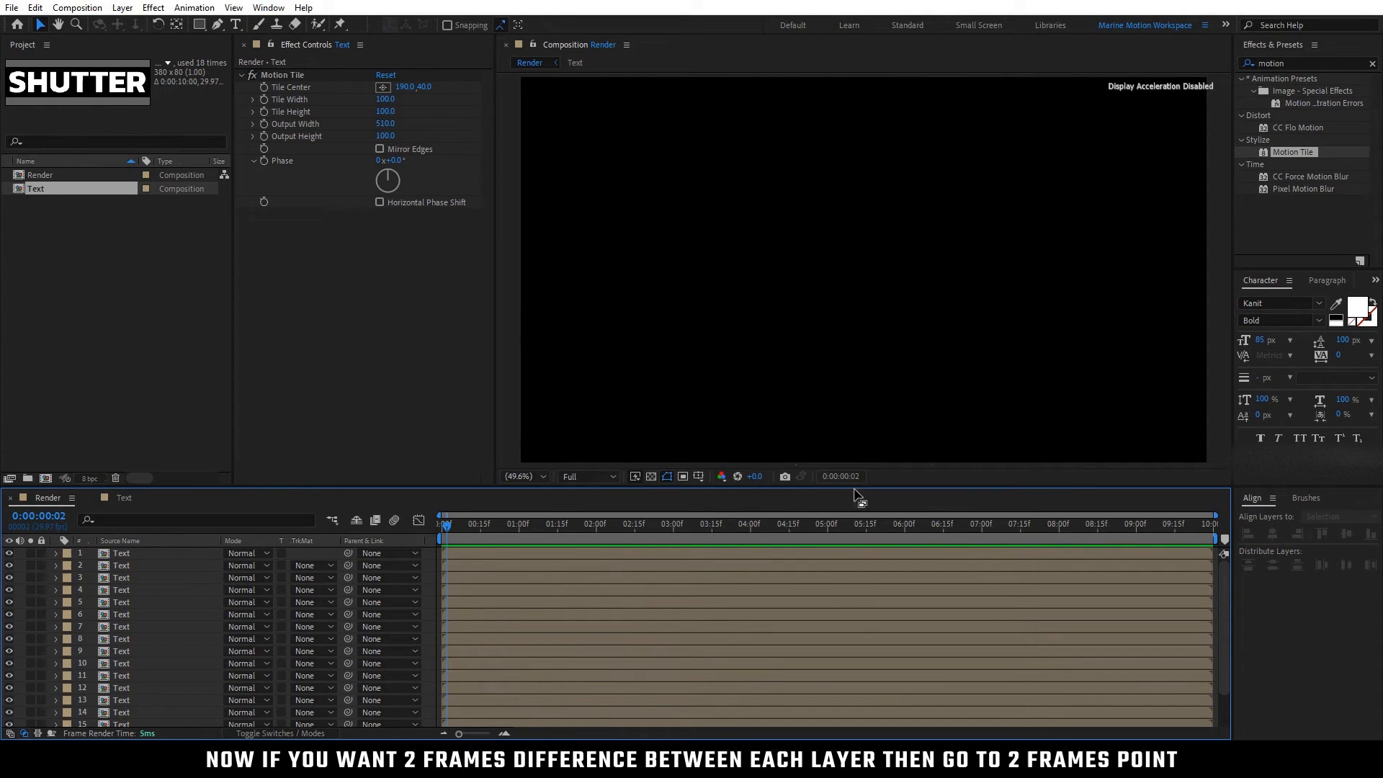
{"action": "left_click", "coordinate": [145, 554]}
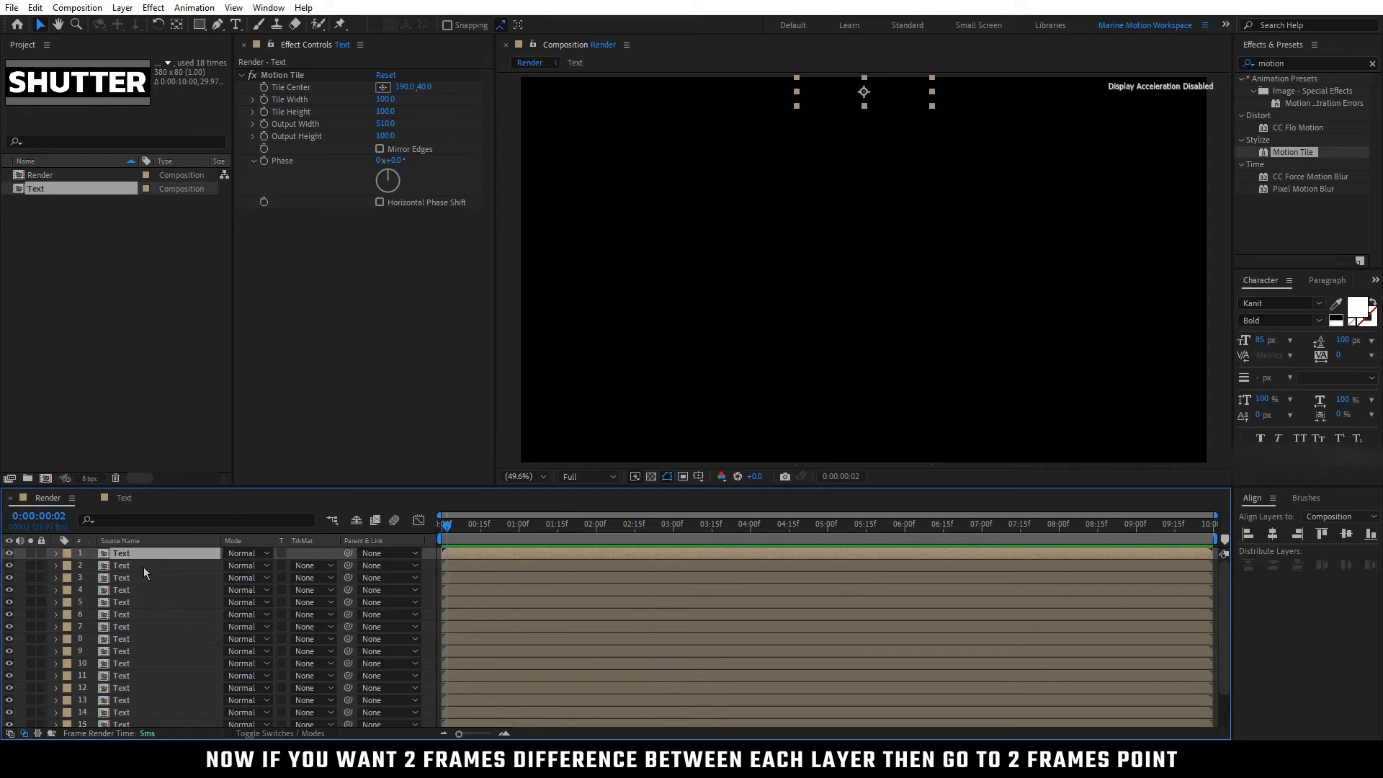
{"action": "scroll", "coordinate": [142, 598], "scroll_direction": "down", "scroll_amount": 3}
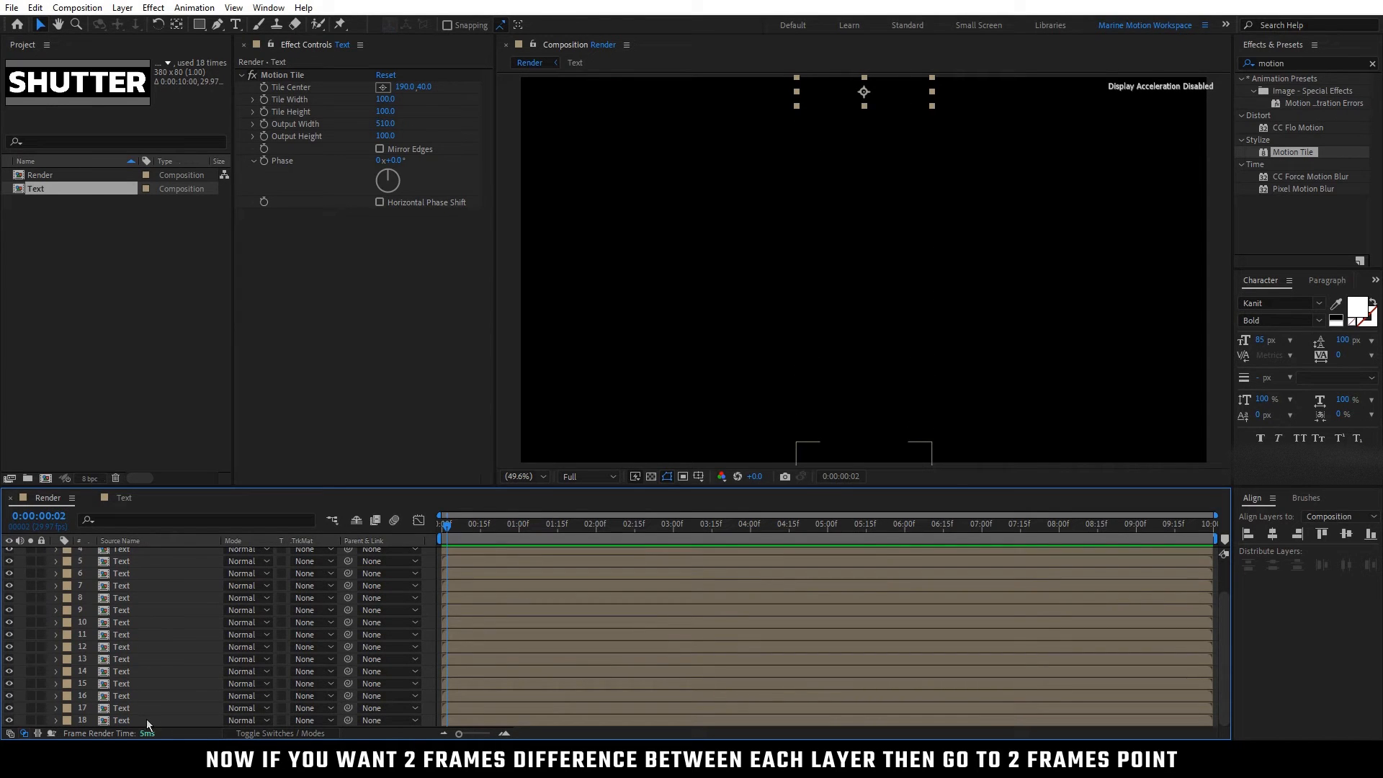
{"action": "left_click", "coordinate": [143, 718], "text": "shift"}
{"action": "scroll", "coordinate": [178, 677], "scroll_direction": "up", "scroll_amount": 3}
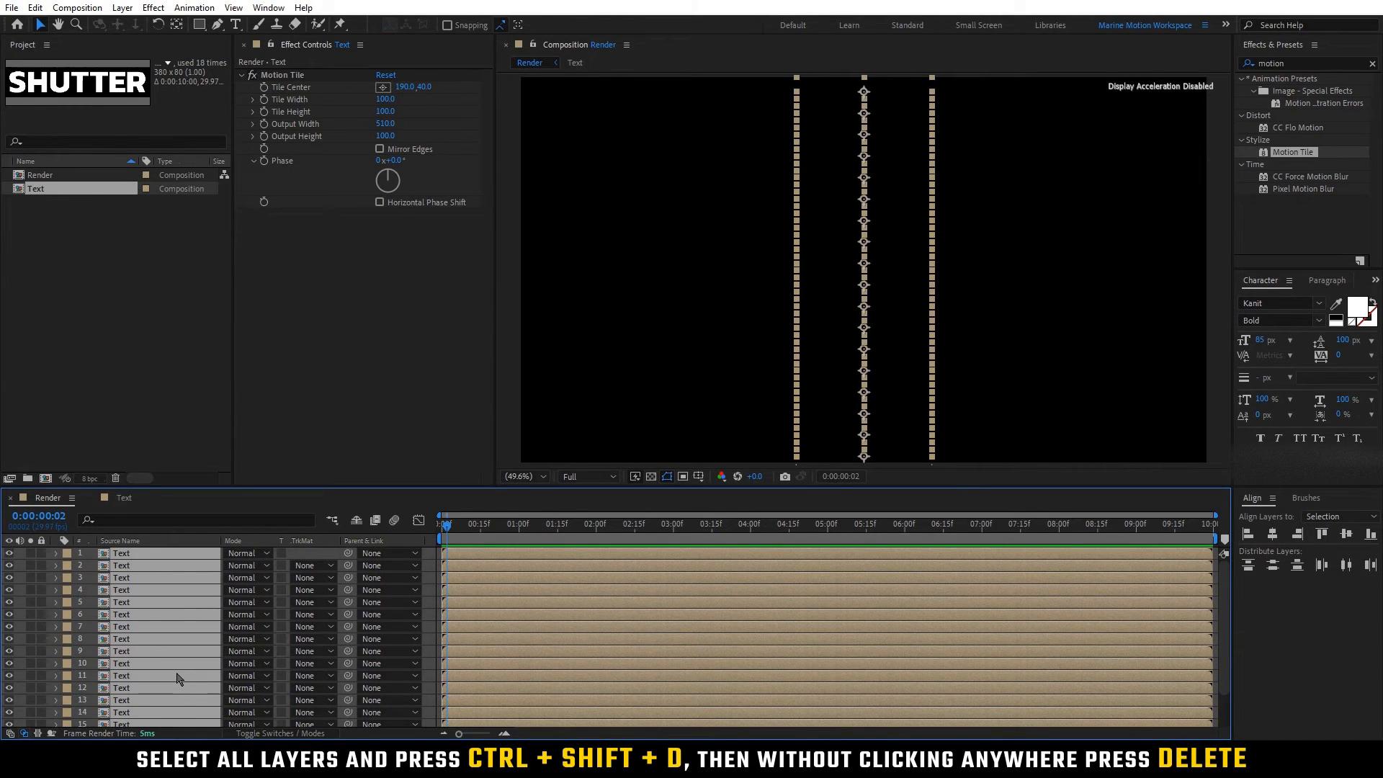
{"action": "key", "text": "ctrl+shift+d"}
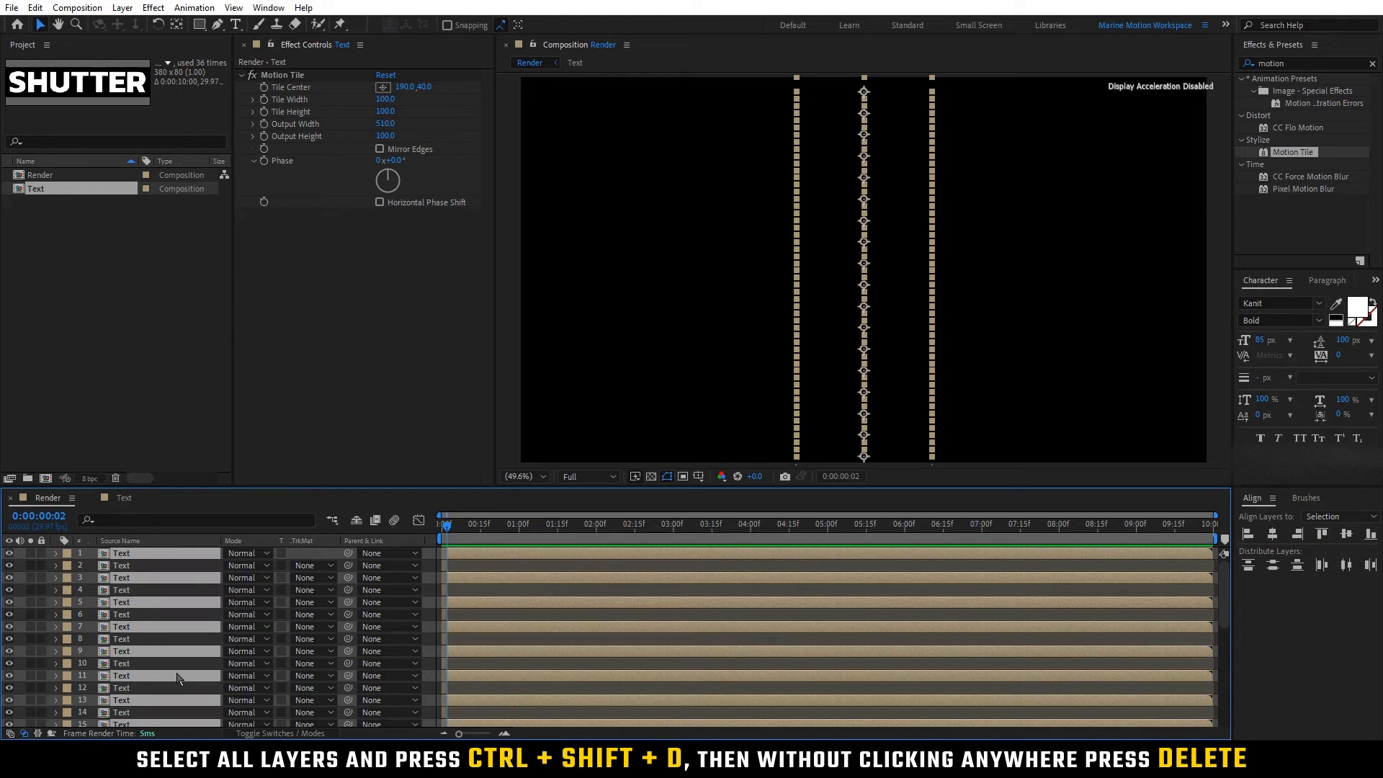
{"action": "key", "text": "Delete"}
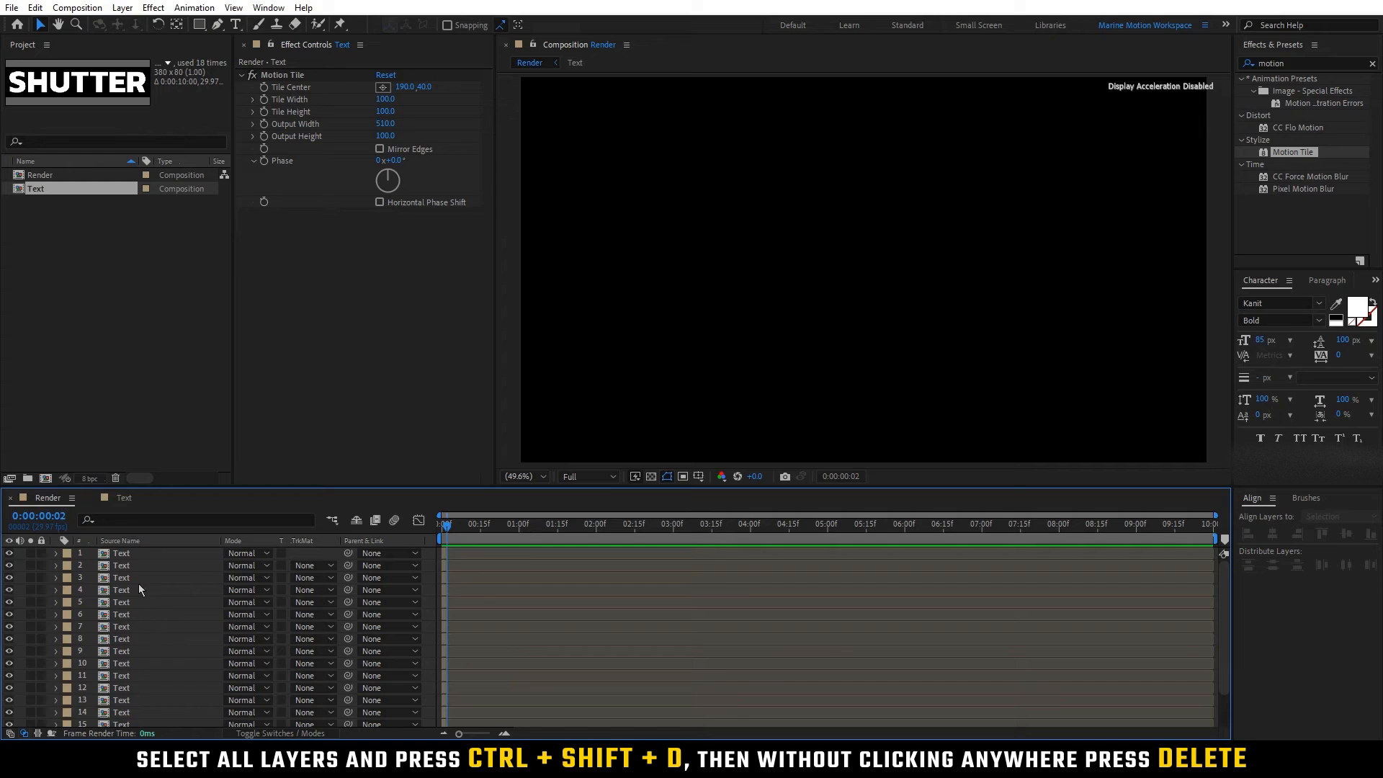
Step: Sequence all the Text layers from first to last using Sequence Layers without overlap
{"action": "left_click", "coordinate": [137, 555]}
{"action": "scroll", "coordinate": [138, 634], "scroll_direction": "down", "scroll_amount": 3}
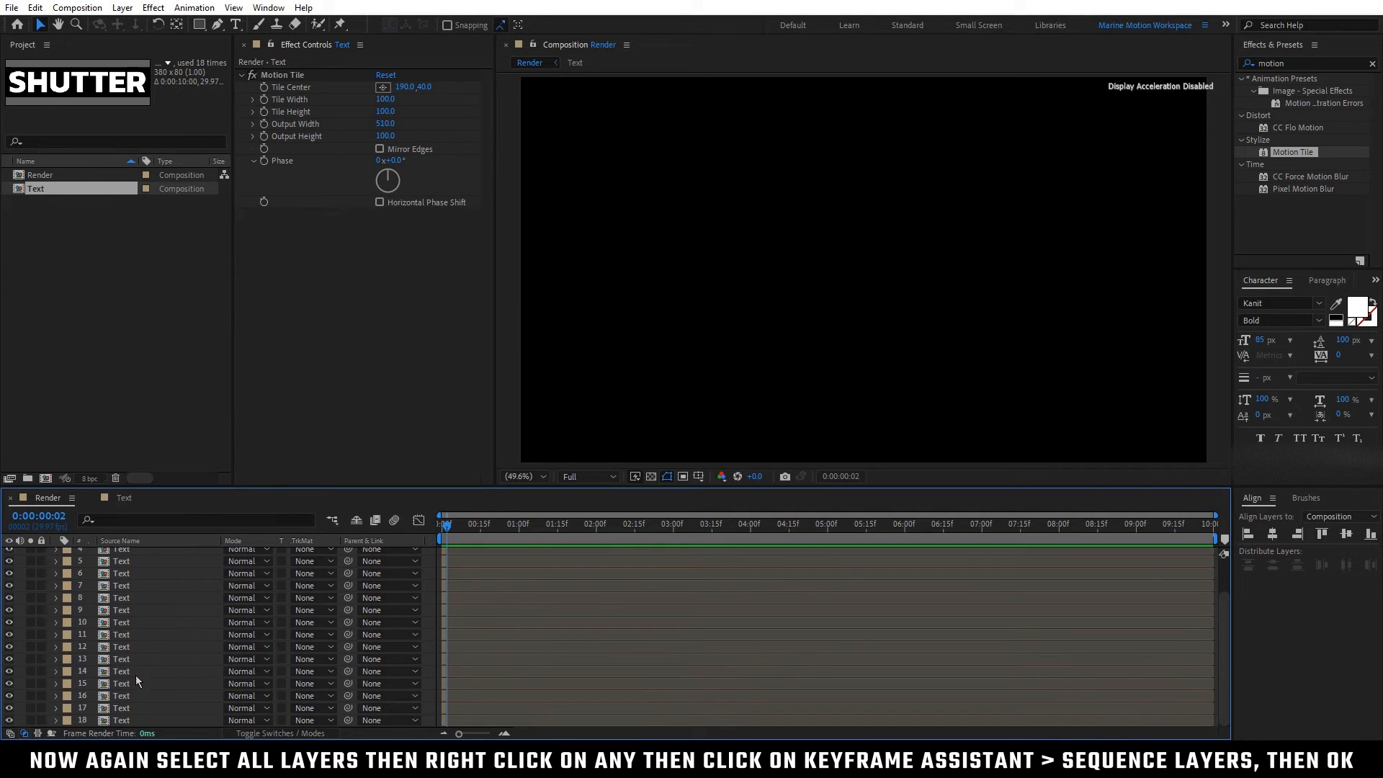
{"action": "left_click", "coordinate": [136, 720], "text": "shift"}
{"action": "scroll", "coordinate": [155, 648], "scroll_direction": "up", "scroll_amount": 3}
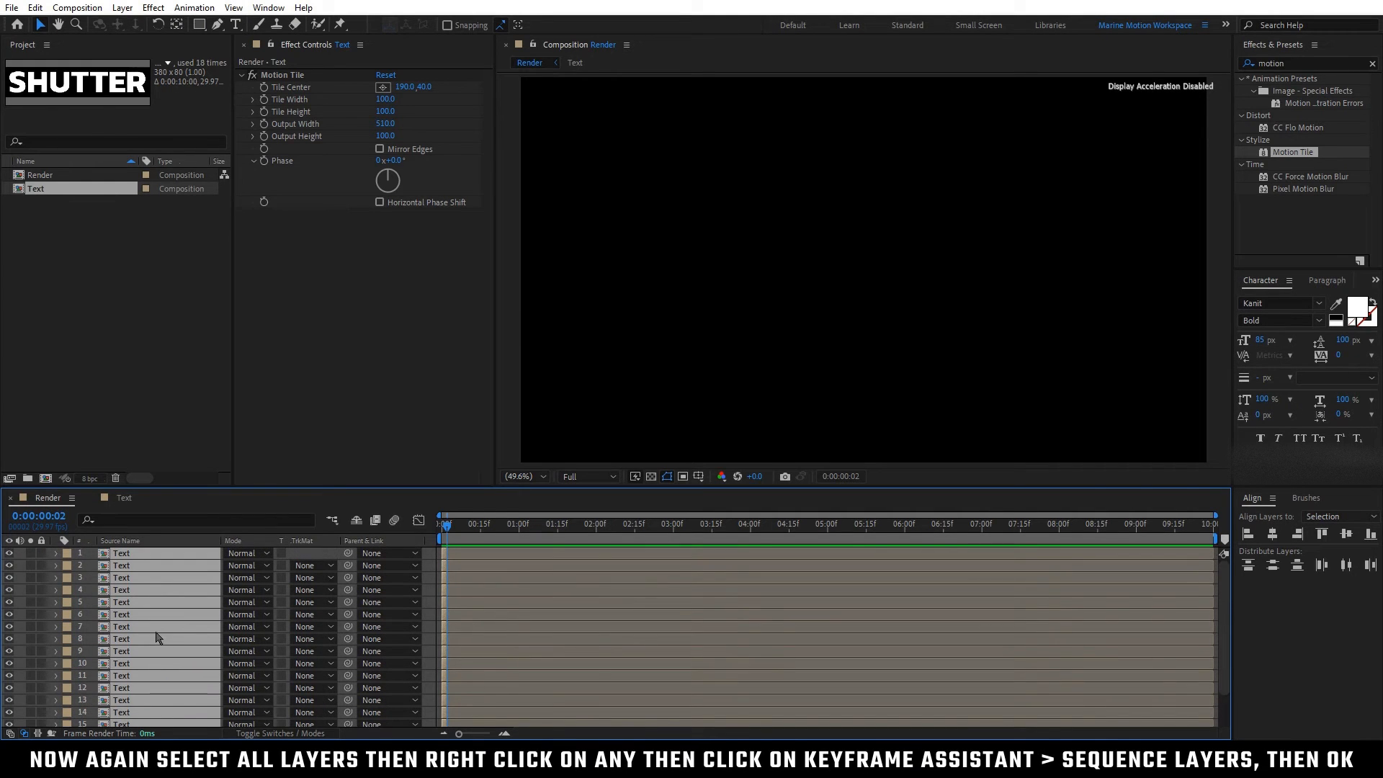
{"action": "right_click", "coordinate": [151, 571]}
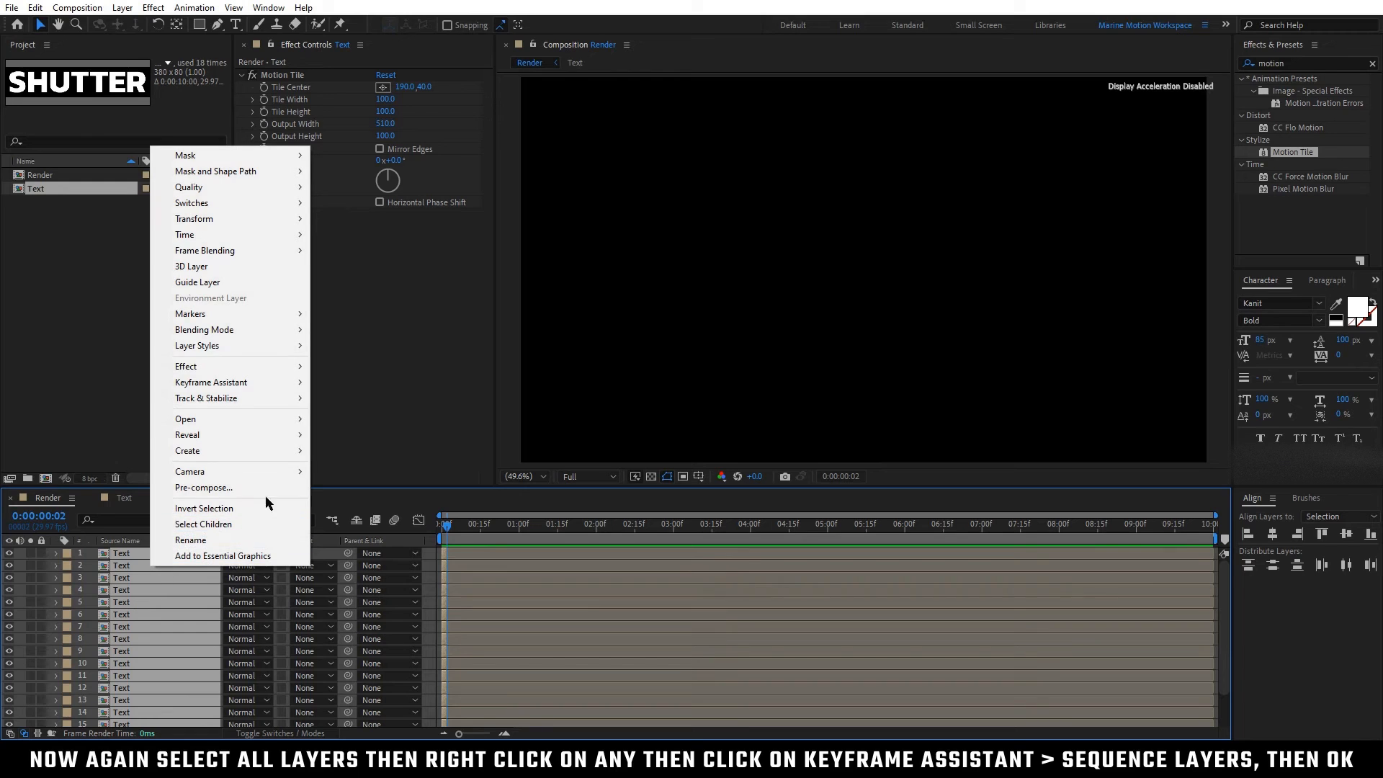
{"action": "mouse_move", "coordinate": [285, 388]}
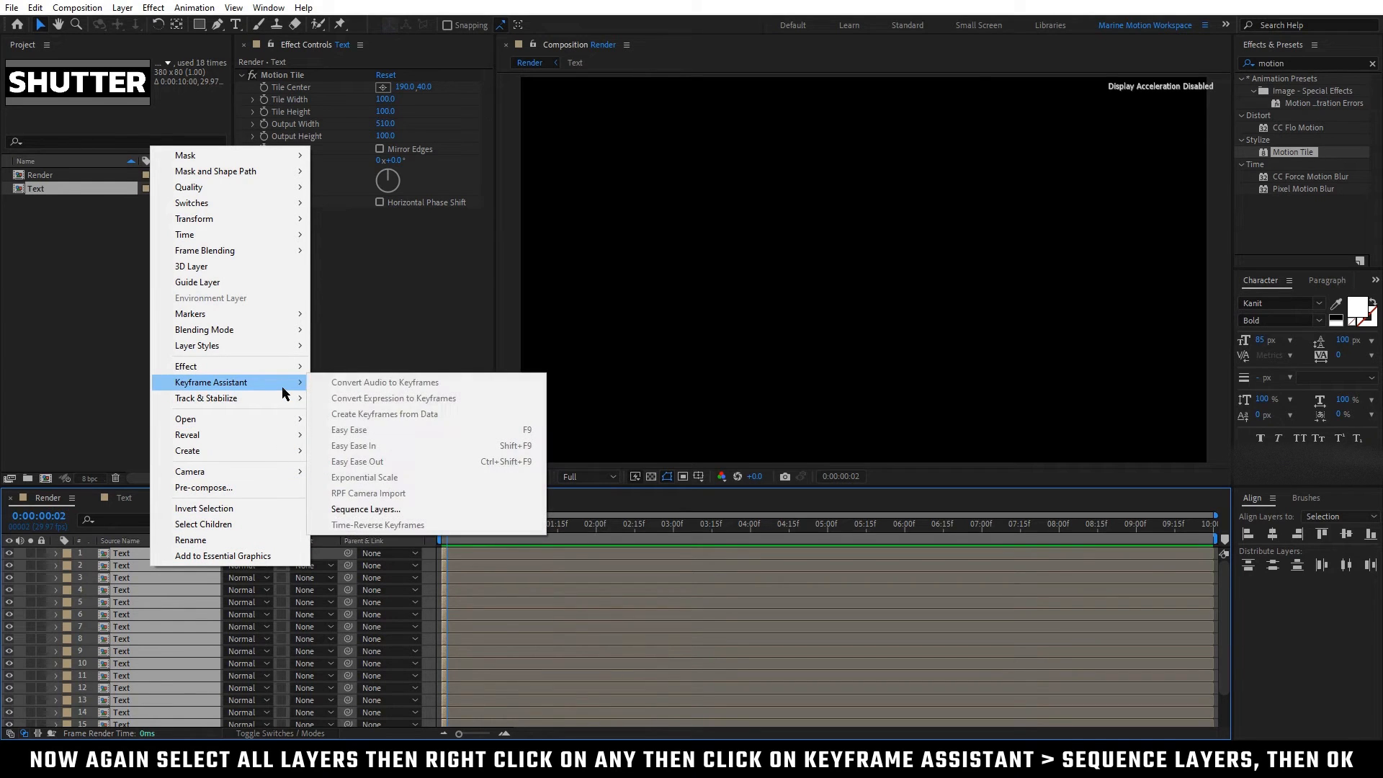
{"action": "left_click", "coordinate": [403, 511]}
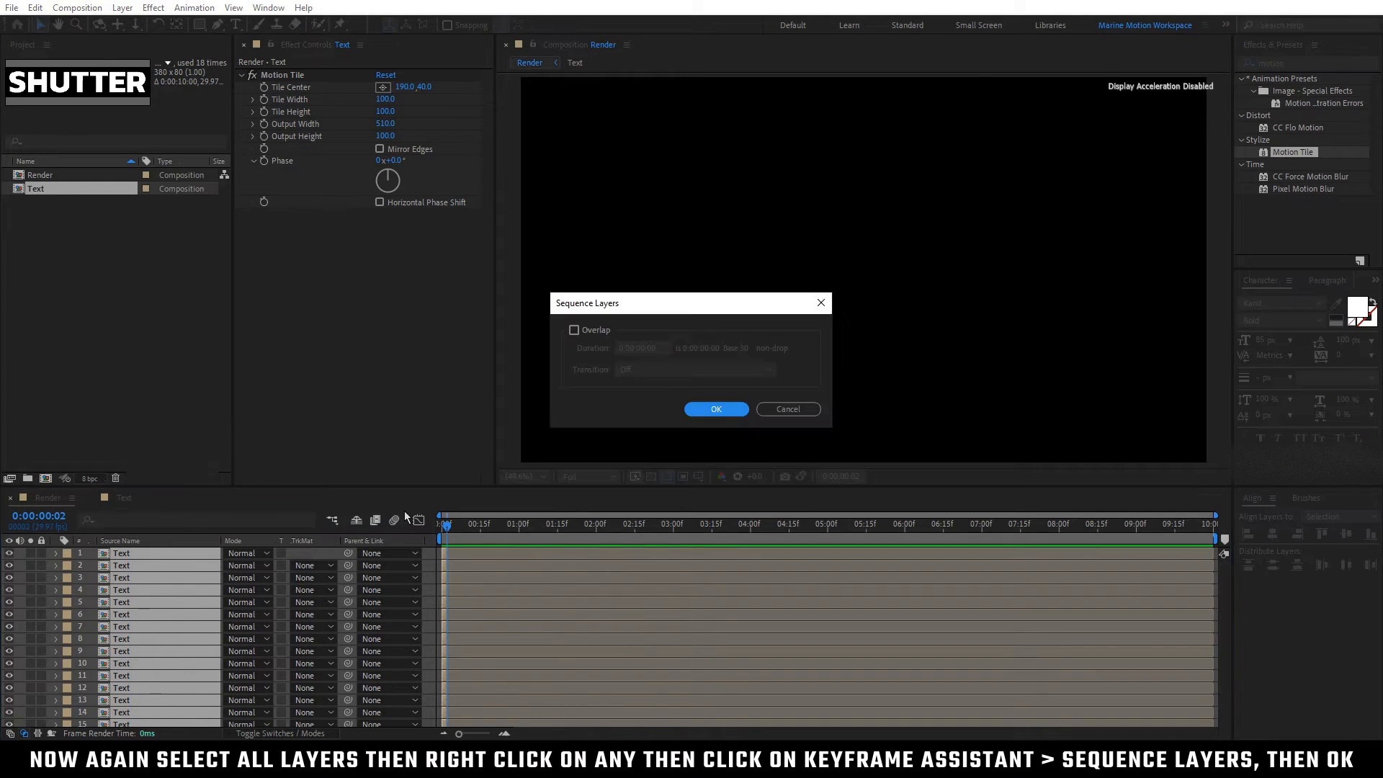
{"action": "left_click", "coordinate": [726, 411]}
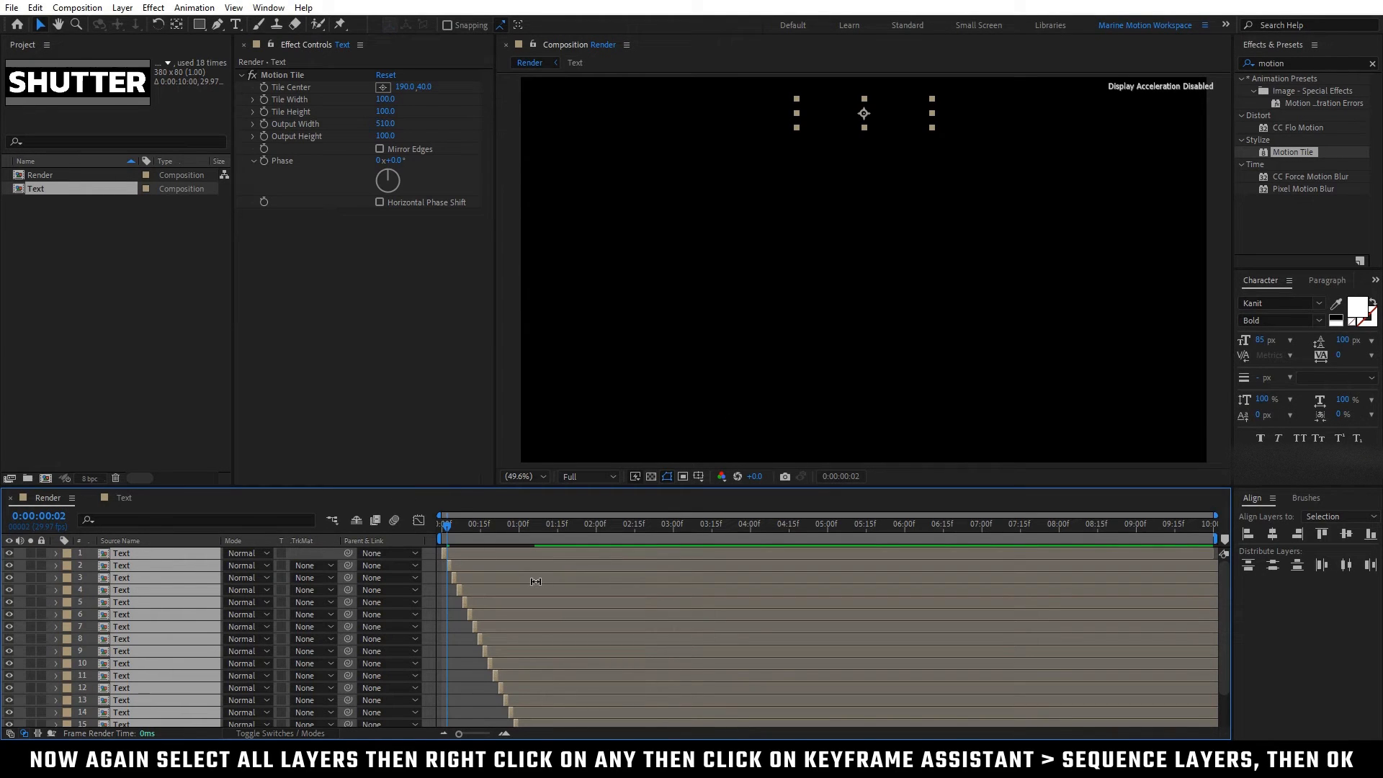
Step: Extend all Text layers to the end of the Render composition and return the playhead to 0:00:00:00
{"action": "left_click_drag", "start_coordinate": [447, 552], "coordinate": [1219, 552]}
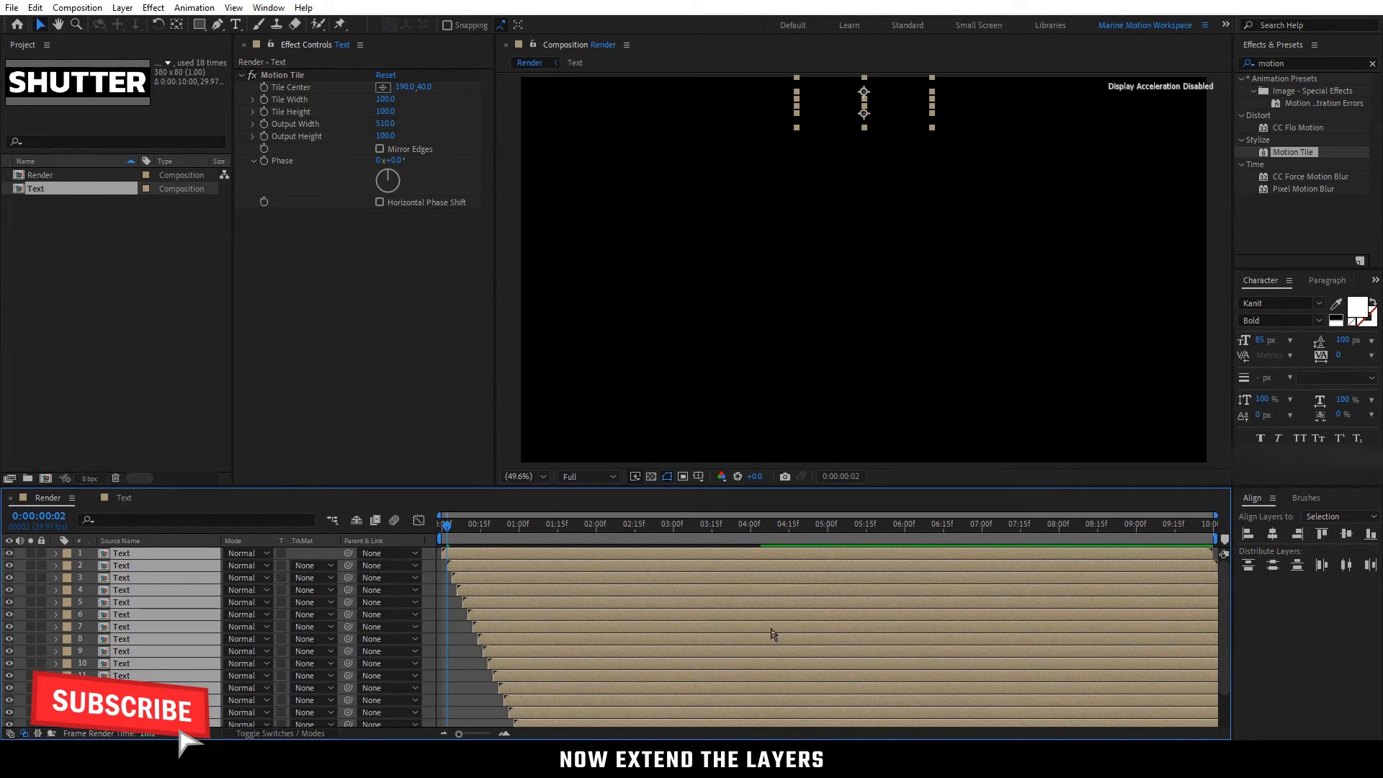
{"action": "left_click", "coordinate": [324, 557]}
{"action": "left_click_drag", "start_coordinate": [448, 527], "coordinate": [440, 598]}
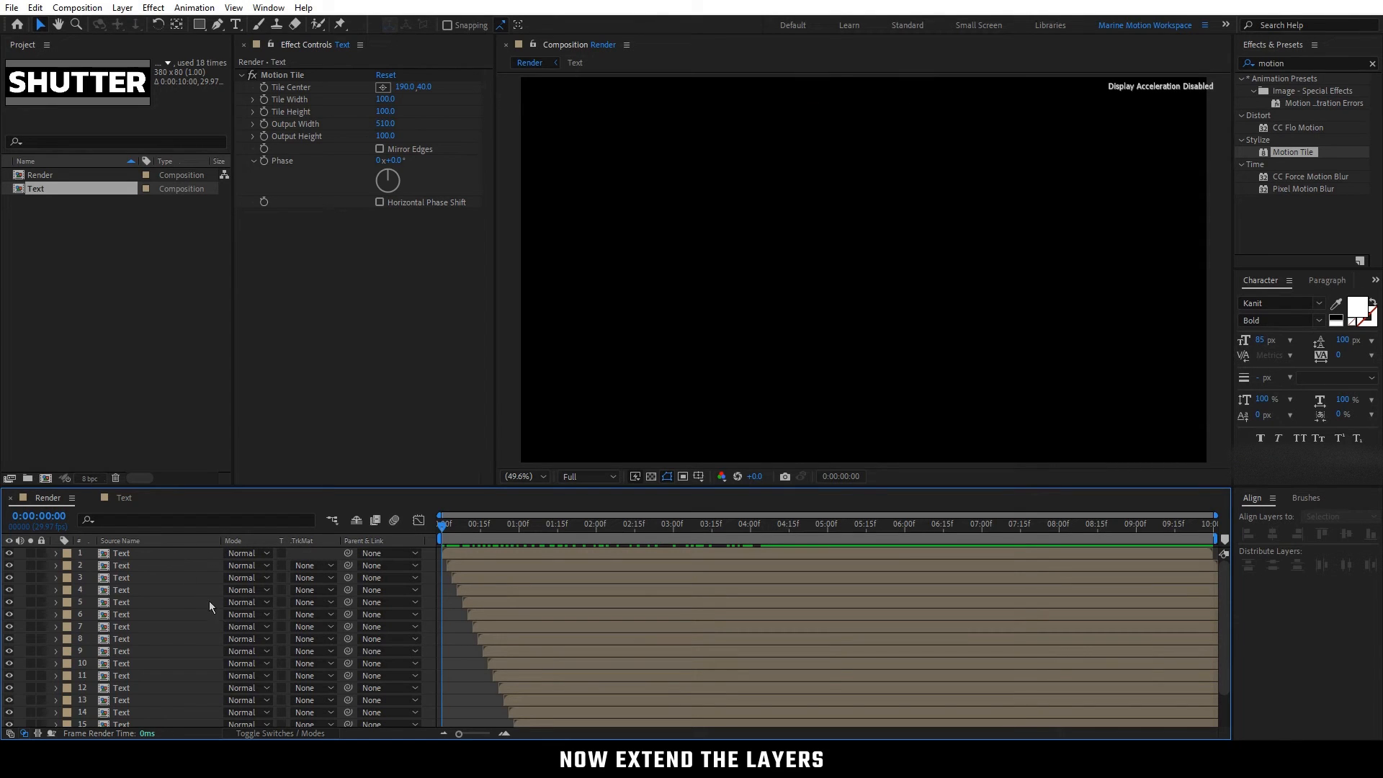
Step: Turn all Text layers in the Render composition into 3D layers
{"action": "left_click", "coordinate": [273, 734]}
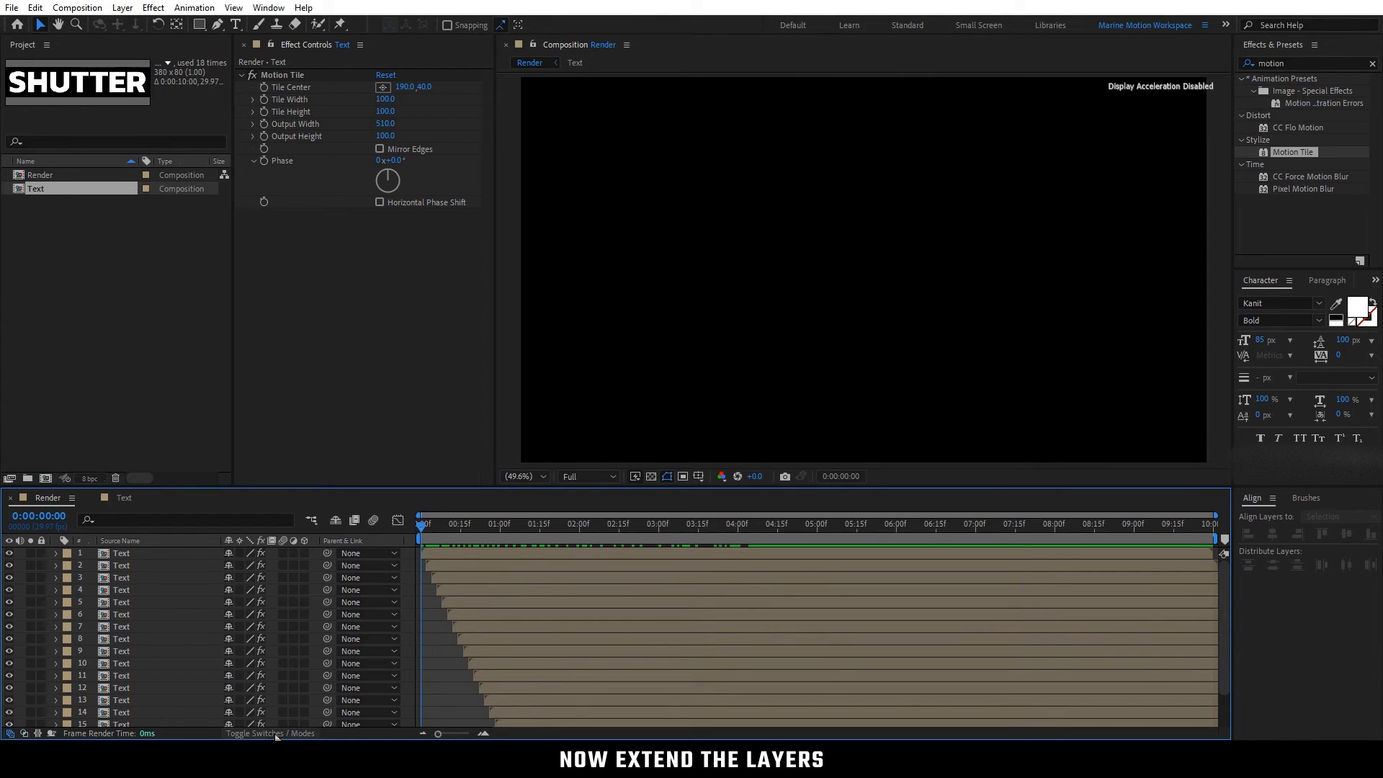
{"action": "left_click", "coordinate": [195, 640]}
{"action": "key", "text": "ctrl+a"}
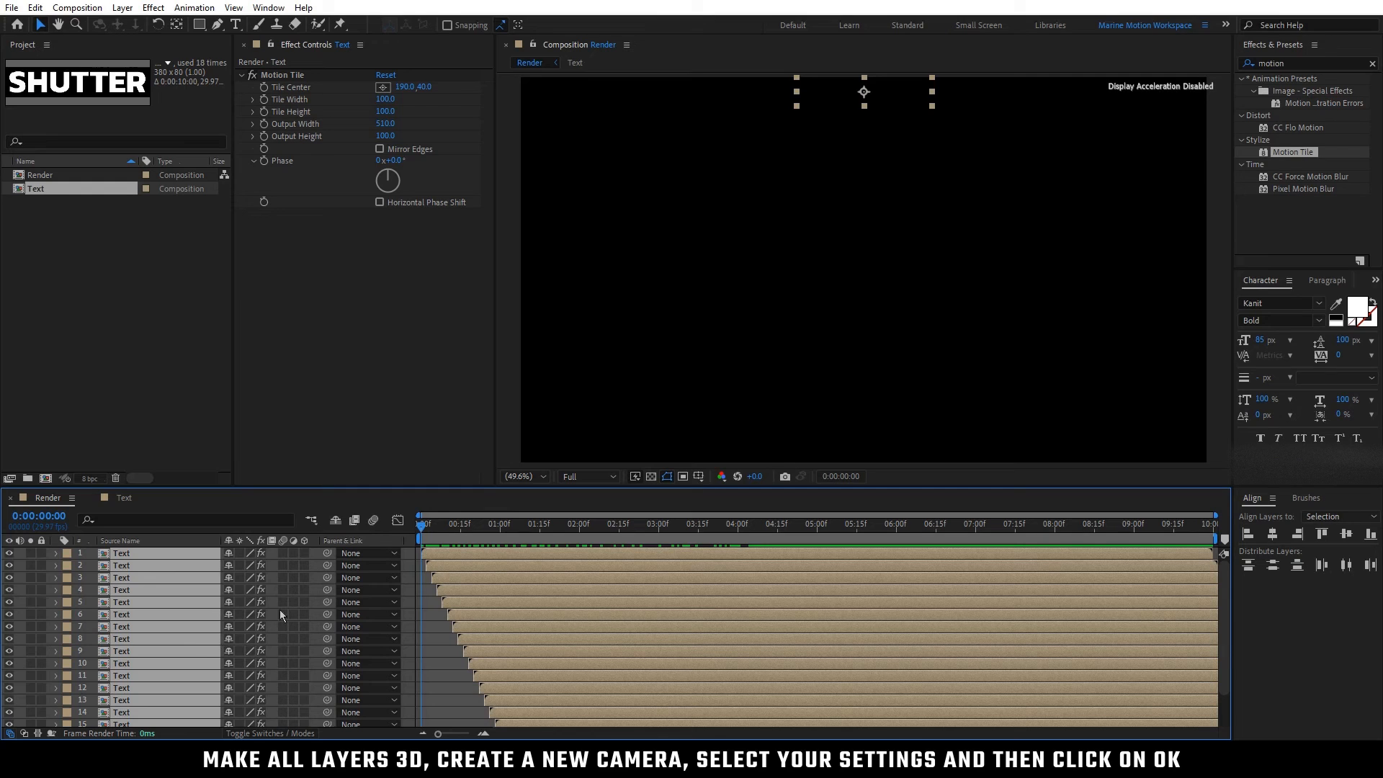
{"action": "left_click", "coordinate": [306, 553]}
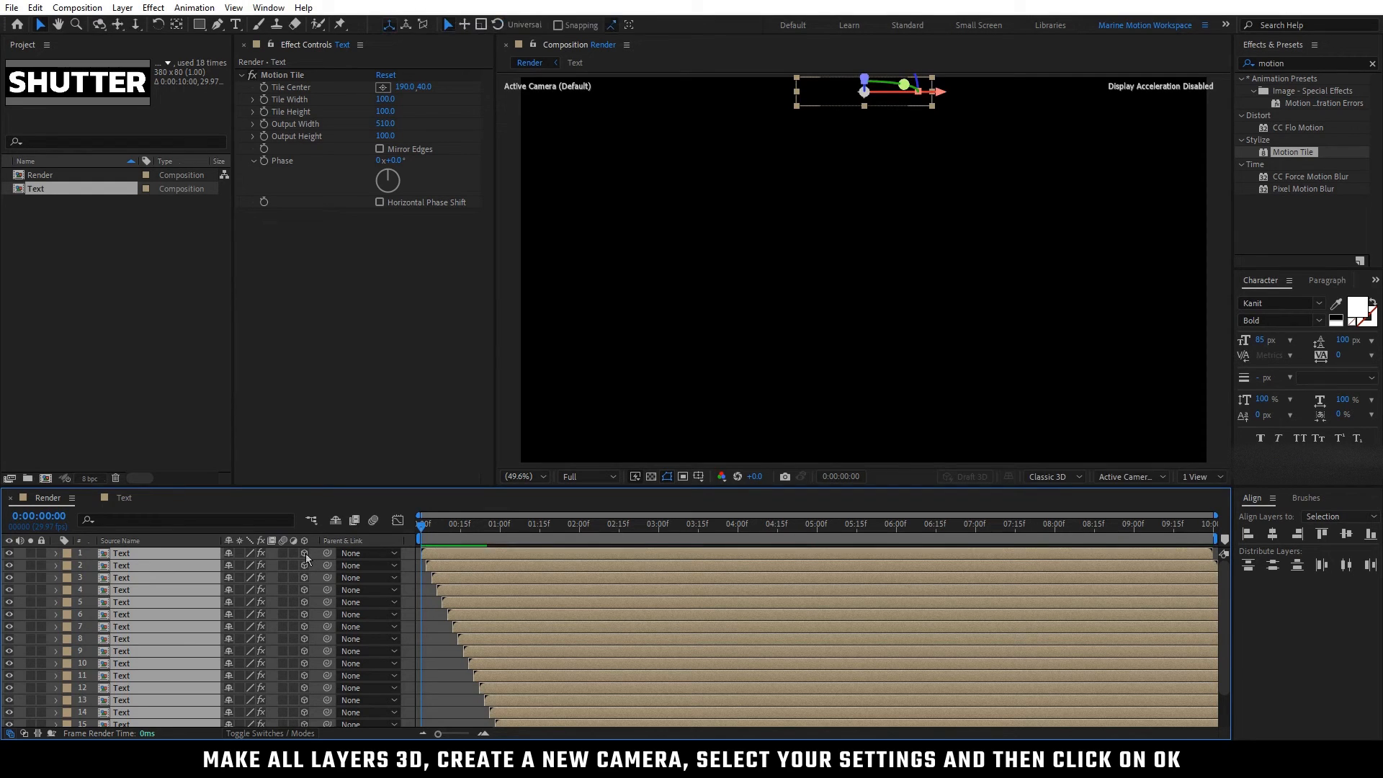
{"action": "left_click", "coordinate": [315, 563]}
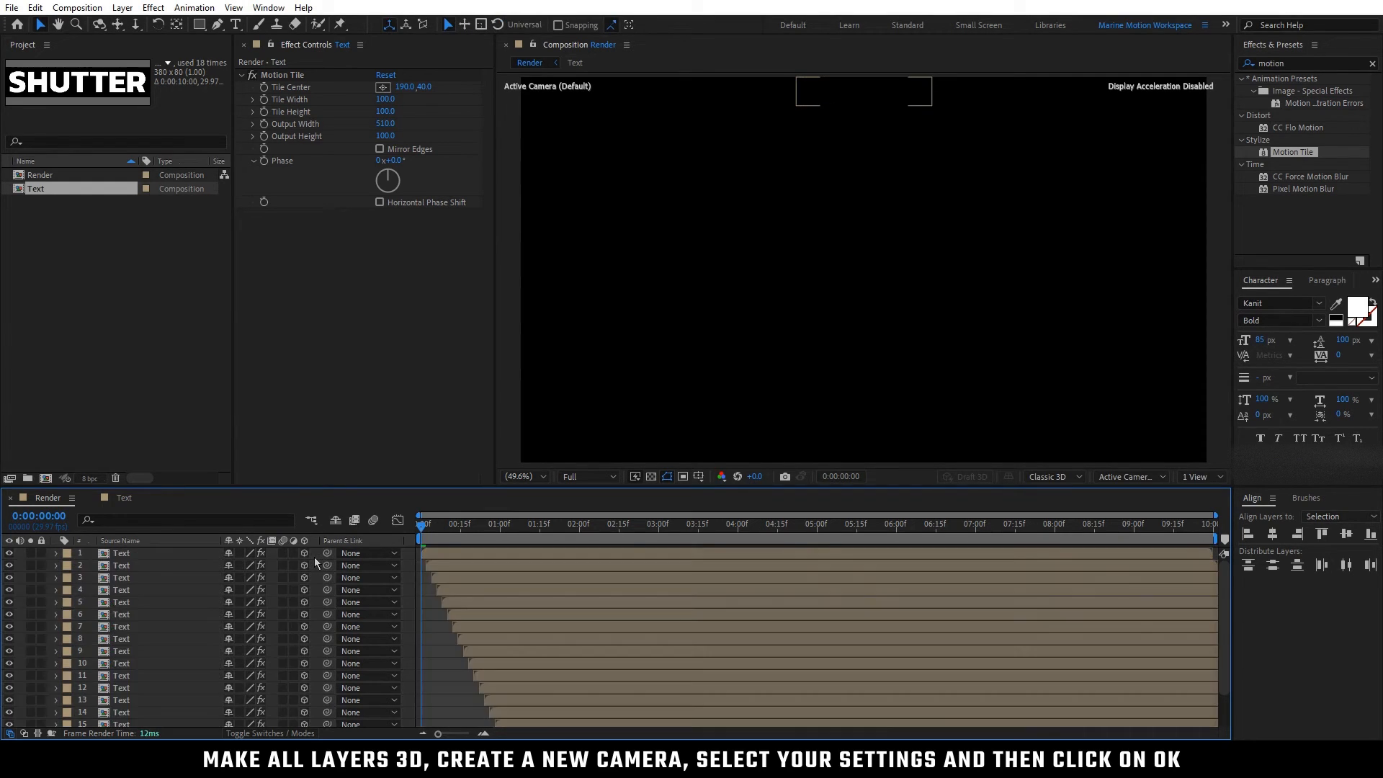
Step: Add a two-node camera with the 50mm preset to the Render composition
{"action": "right_click", "coordinate": [317, 560]}
{"action": "mouse_move", "coordinate": [330, 570]}
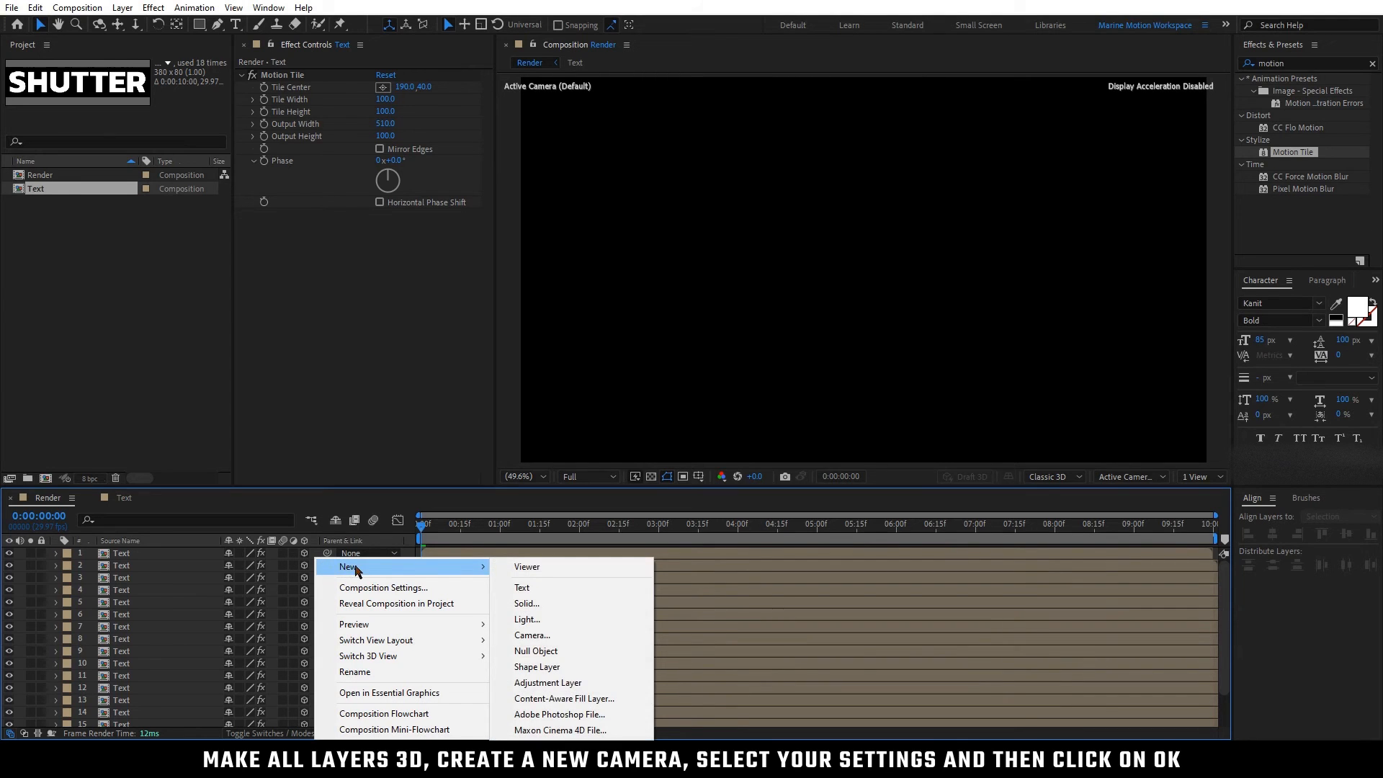
{"action": "left_click", "coordinate": [564, 636]}
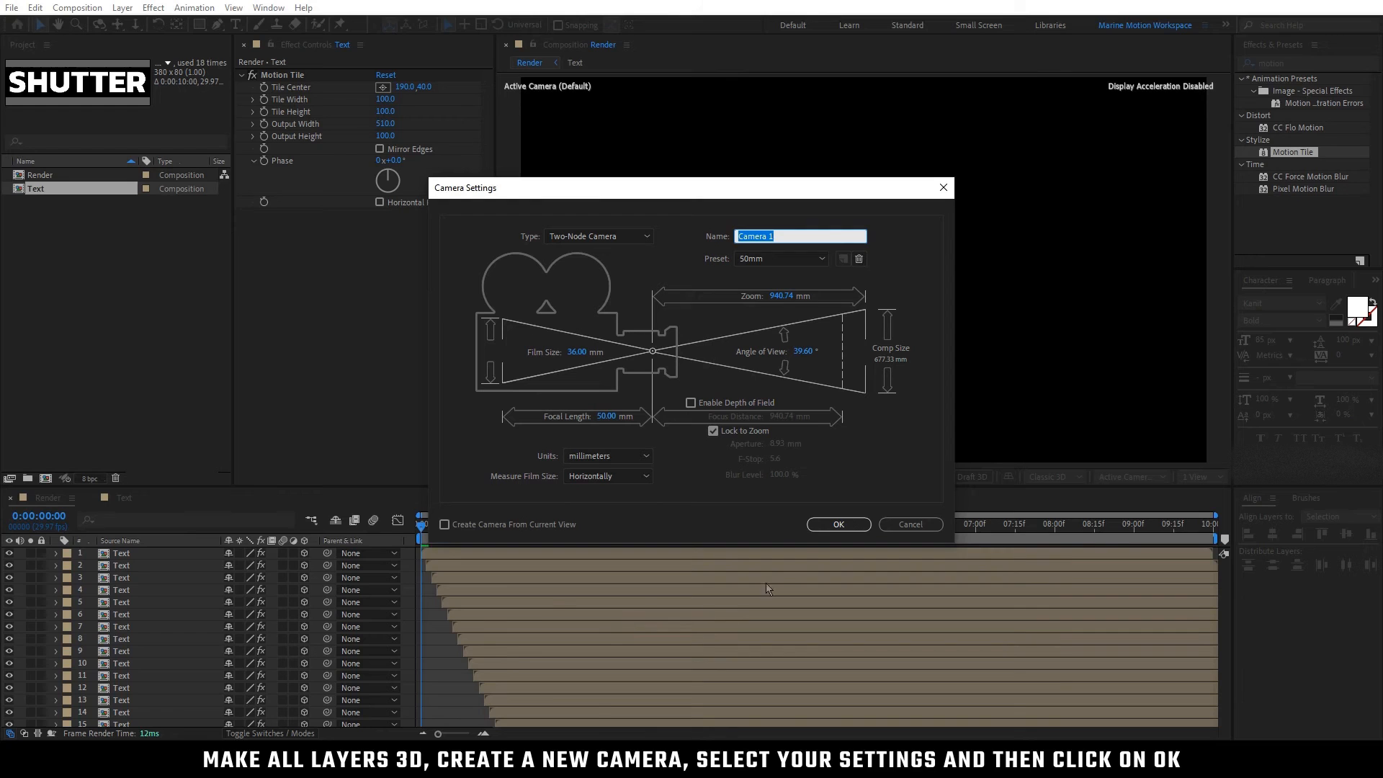
{"action": "left_click", "coordinate": [826, 525]}
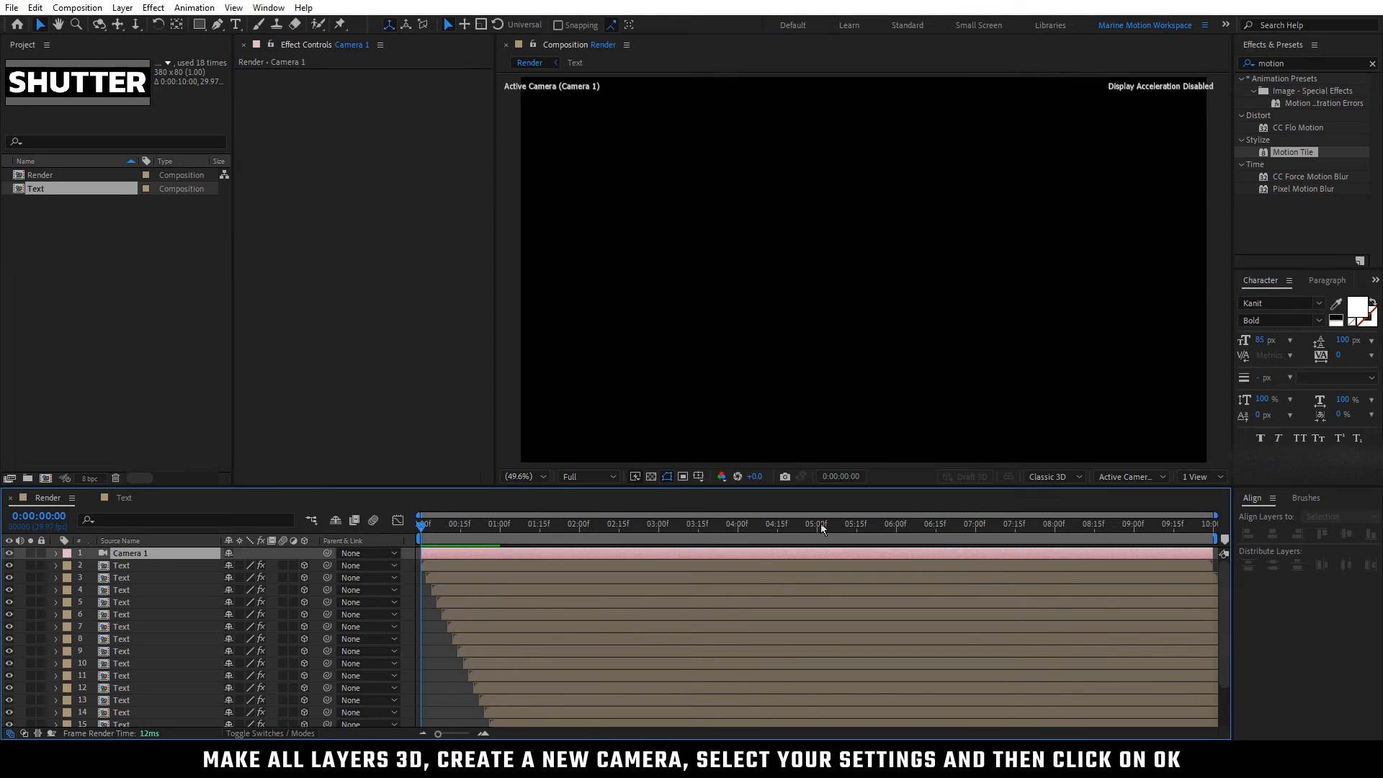
Step: Go to 0:00:01:22 and orbit the camera sideways so the wall of SHUTTER text recedes in perspective
{"action": "left_click_drag", "start_coordinate": [468, 526], "coordinate": [594, 533]}
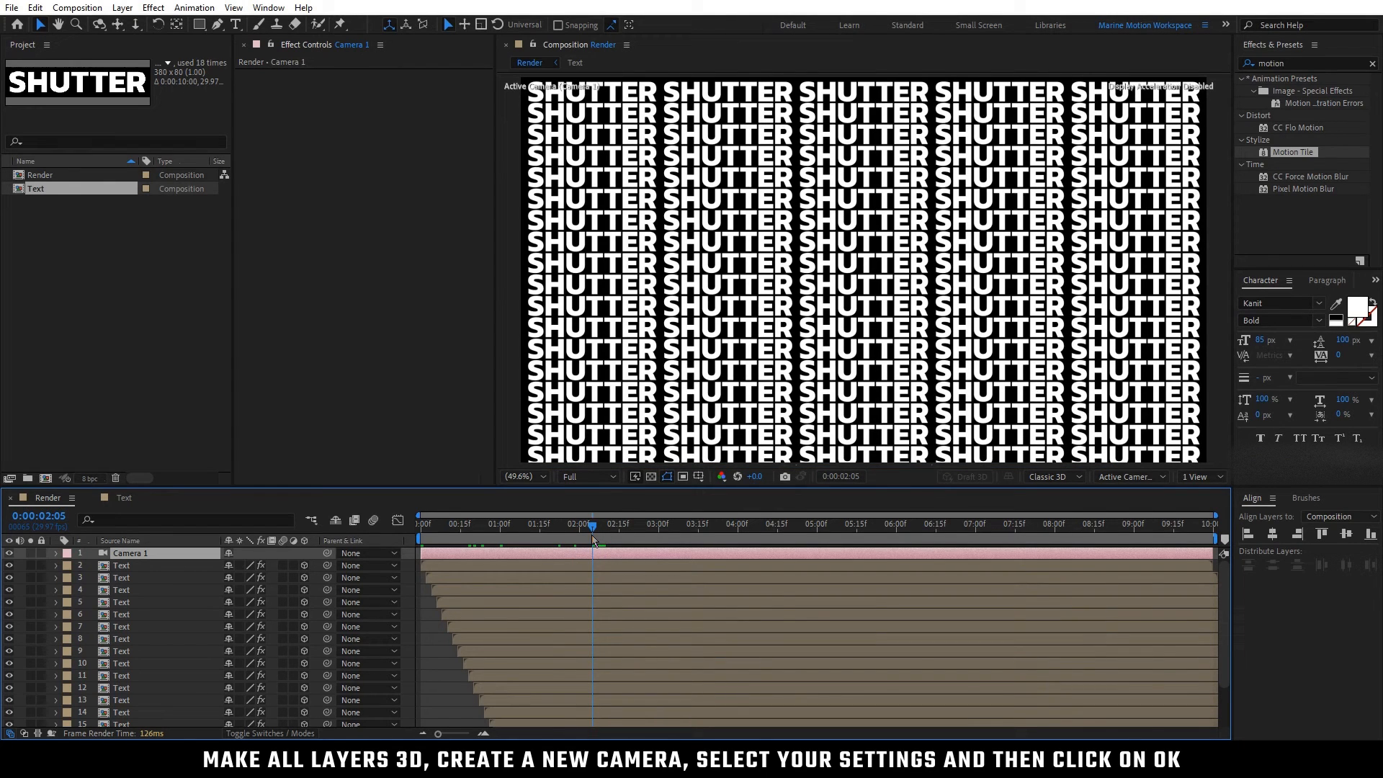
{"action": "left_click", "coordinate": [556, 532]}
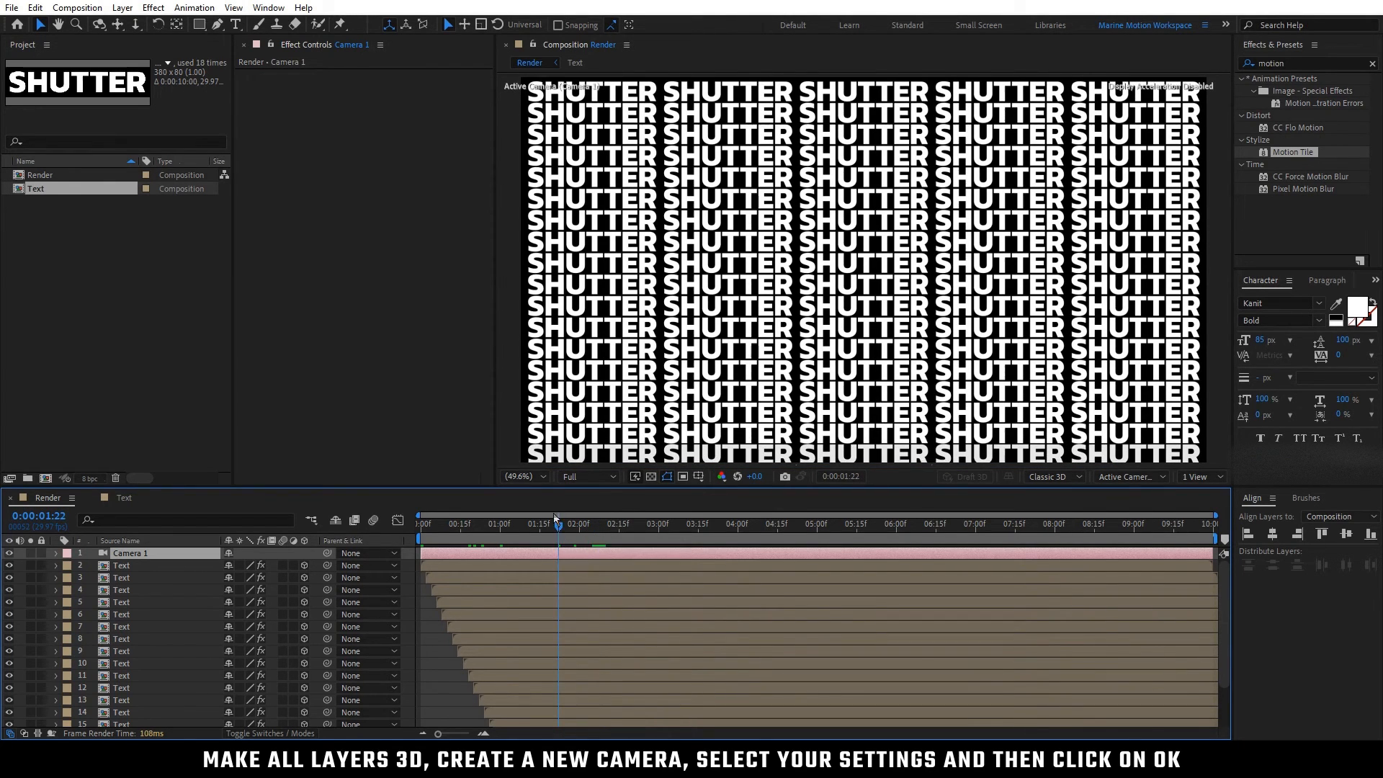
{"action": "left_click", "coordinate": [99, 25]}
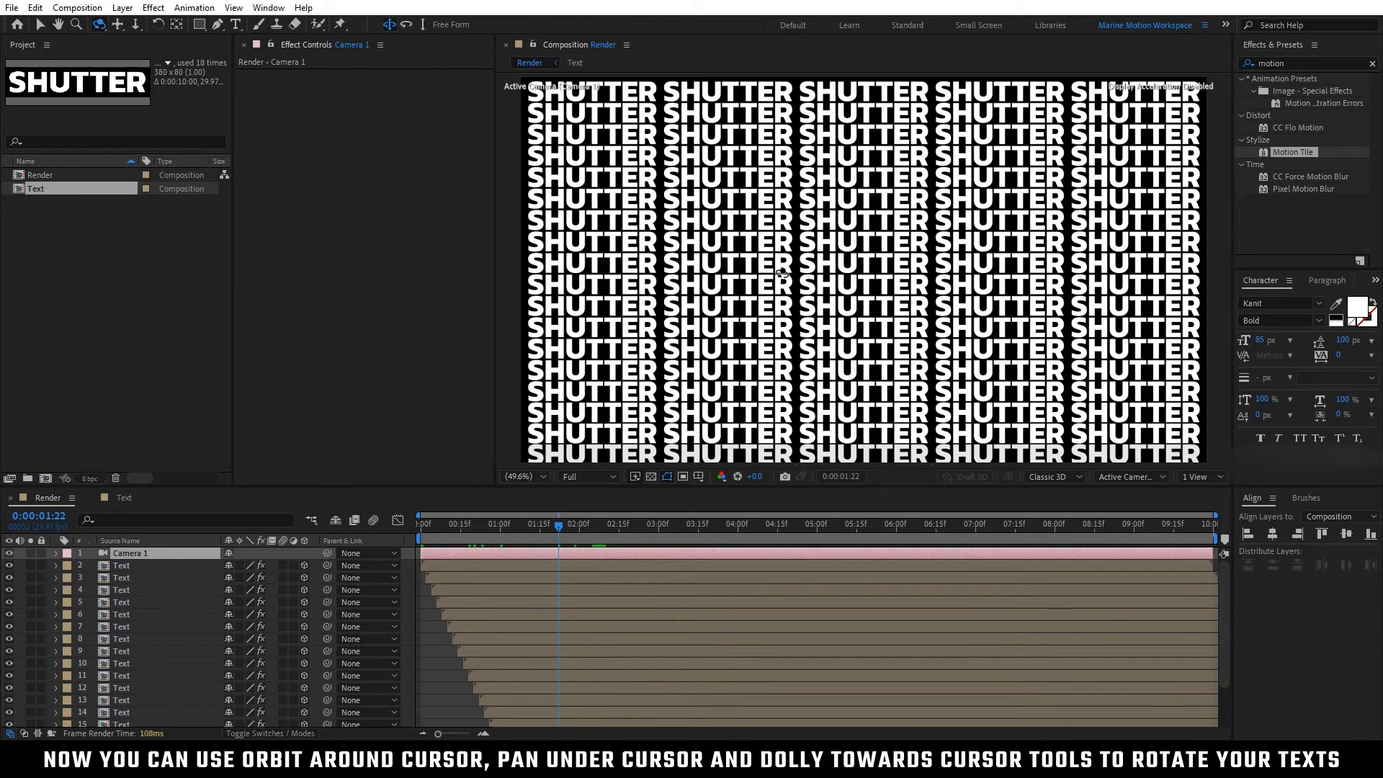
{"action": "left_click_drag", "start_coordinate": [845, 286], "coordinate": [805, 276]}
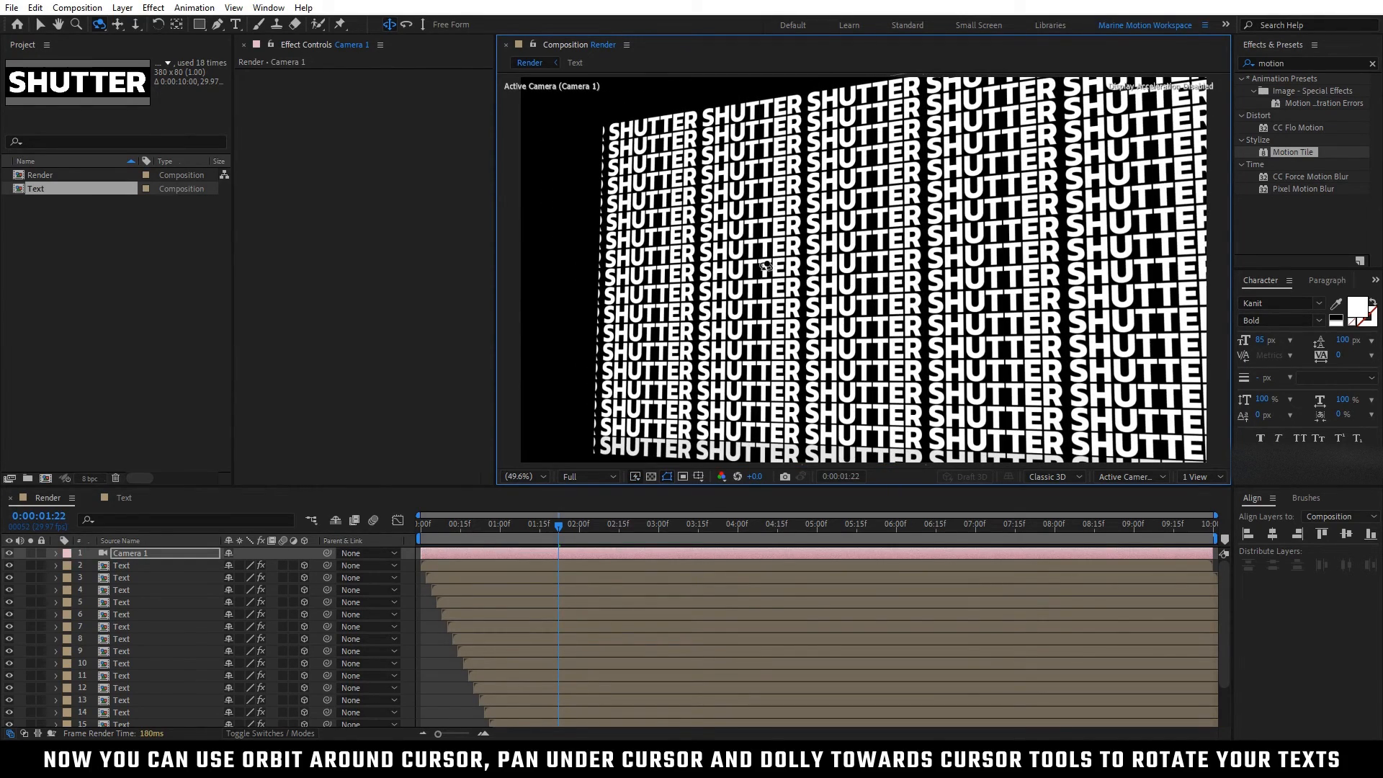
Step: Pan the camera to centre the angled text wall in the frame and dolly in until the text fills it
{"action": "left_click", "coordinate": [119, 26]}
{"action": "left_click_drag", "start_coordinate": [898, 271], "coordinate": [832, 269]}
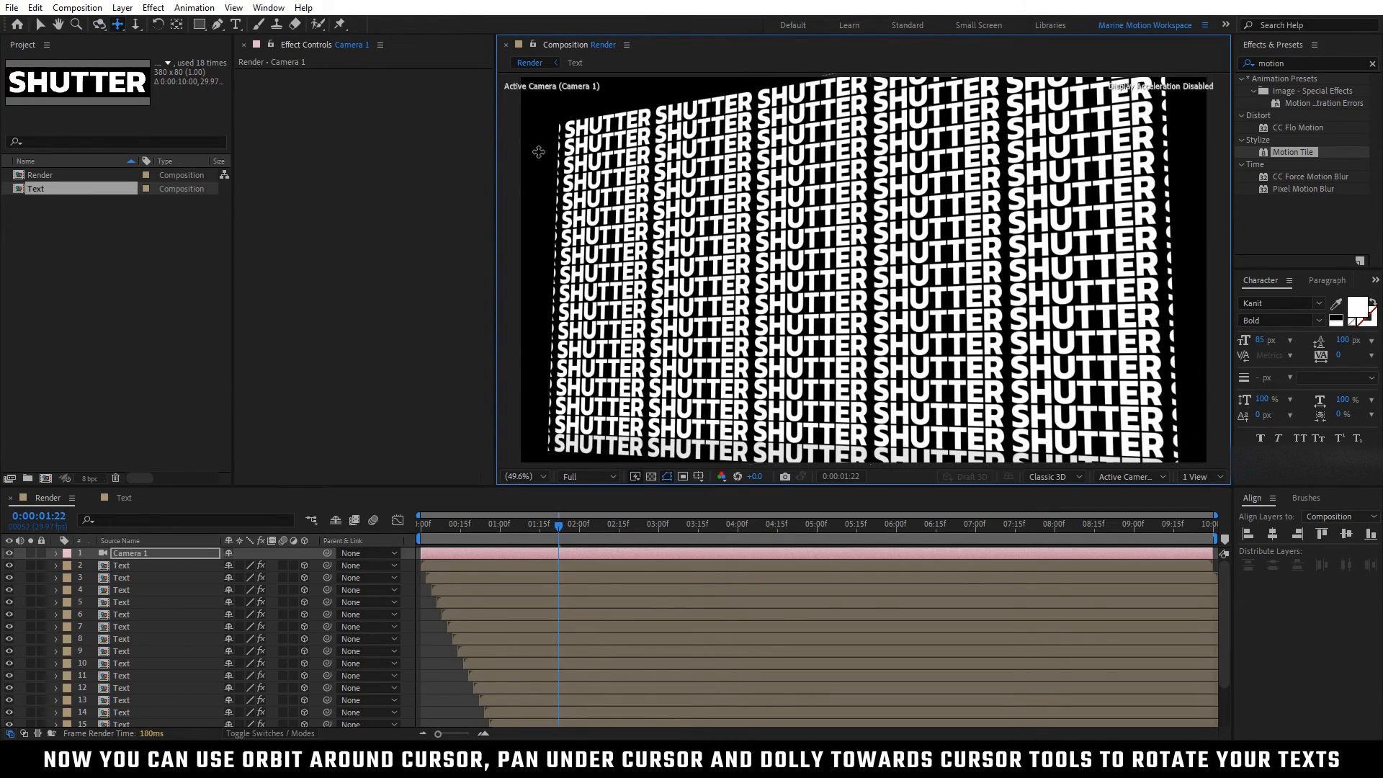
{"action": "left_click", "coordinate": [137, 25]}
{"action": "left_click_drag", "start_coordinate": [827, 282], "coordinate": [824, 60]}
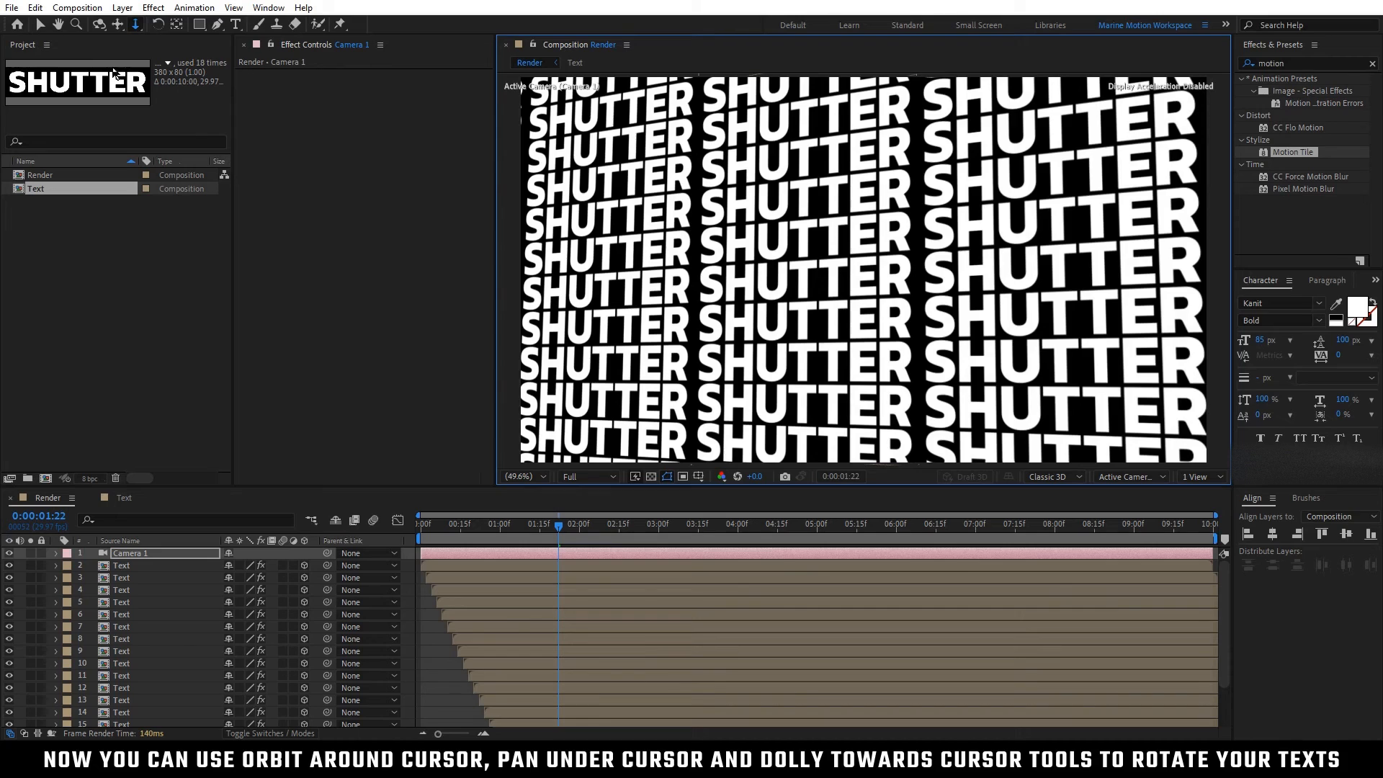
Step: Orbit the camera again to slant the text rows upward and scrub the animation from the start to 0:00:02:03
{"action": "left_click", "coordinate": [99, 24]}
{"action": "left_click_drag", "start_coordinate": [820, 293], "coordinate": [822, 271]}
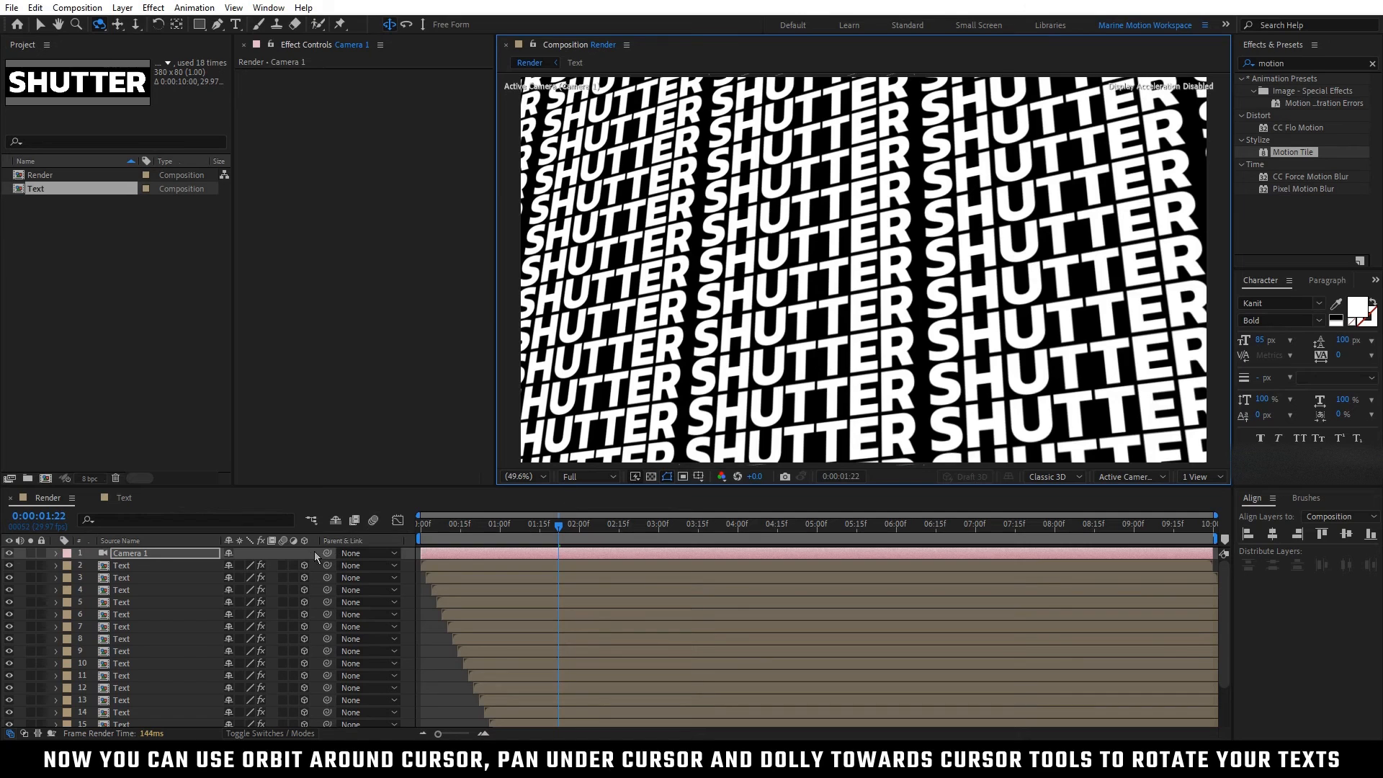
{"action": "left_click", "coordinate": [304, 555]}
{"action": "left_click", "coordinate": [422, 531]}
{"action": "left_click_drag", "start_coordinate": [421, 531], "coordinate": [585, 580]}
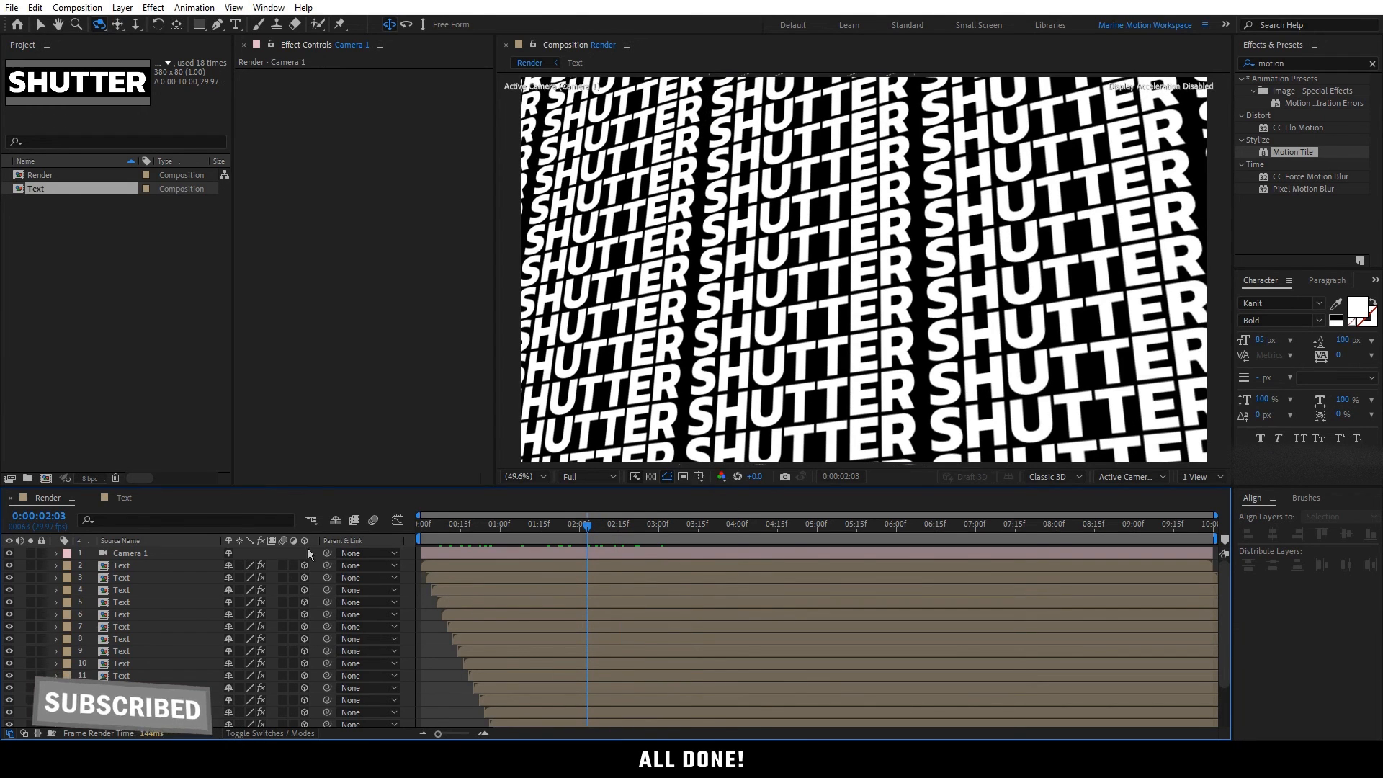